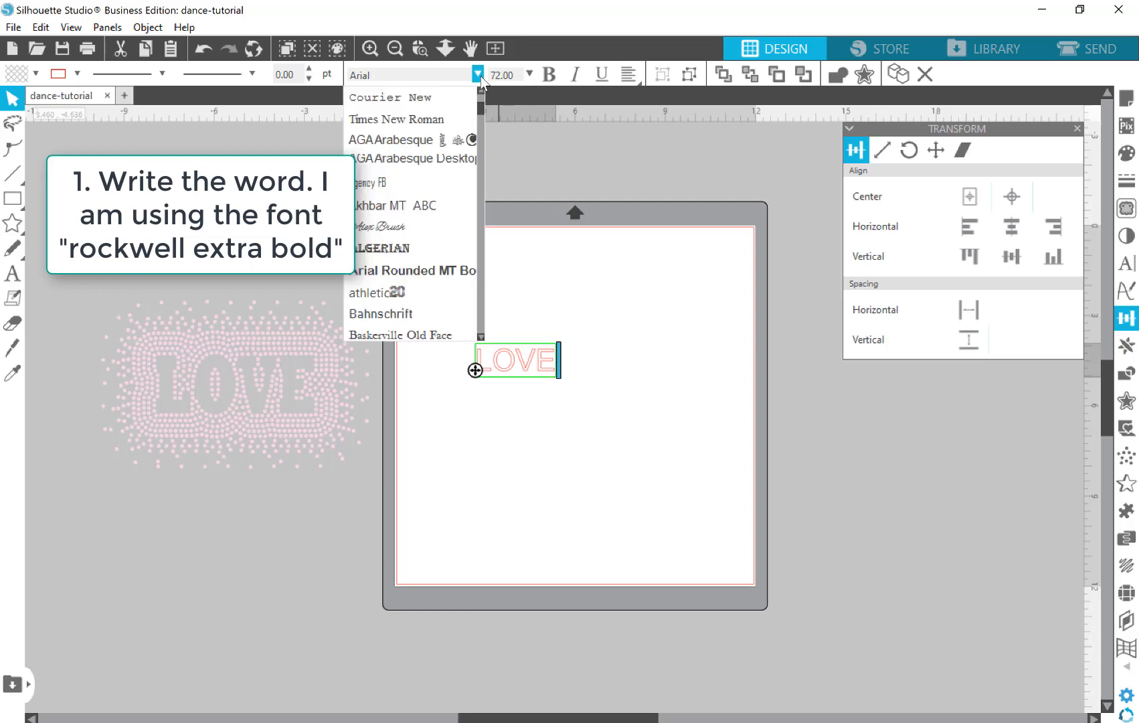
Change the font of the LOVE text to Rockwell Extra Bold
left_click(1033, 195)
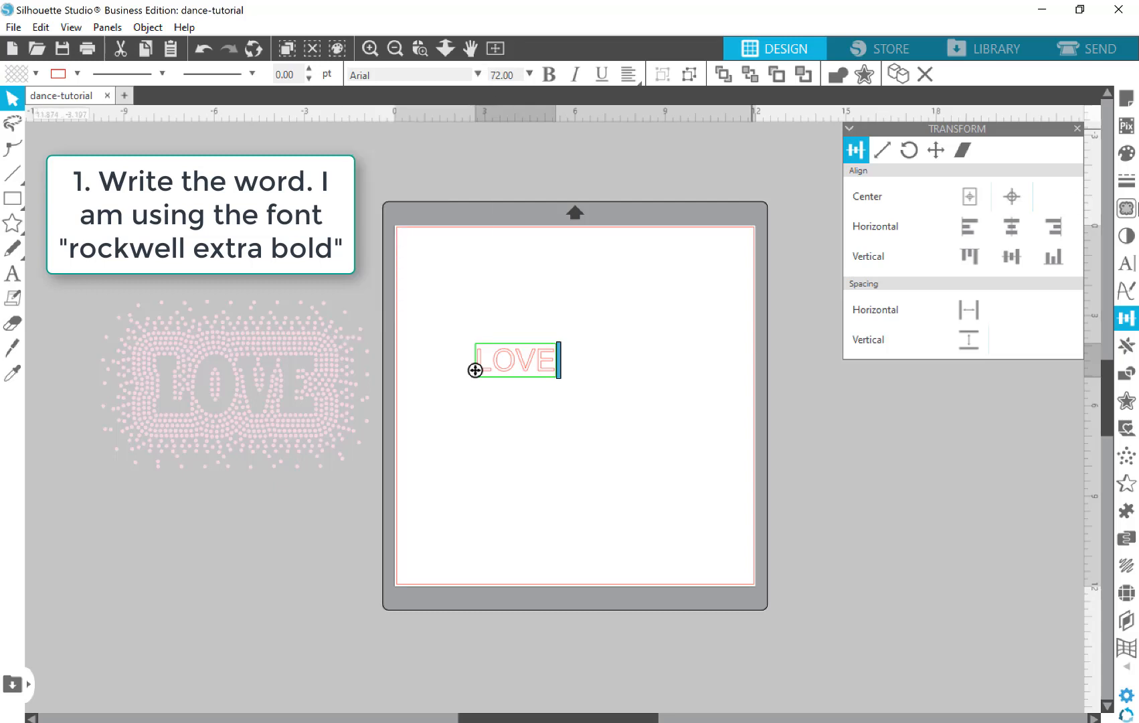
left_click(1126, 263)
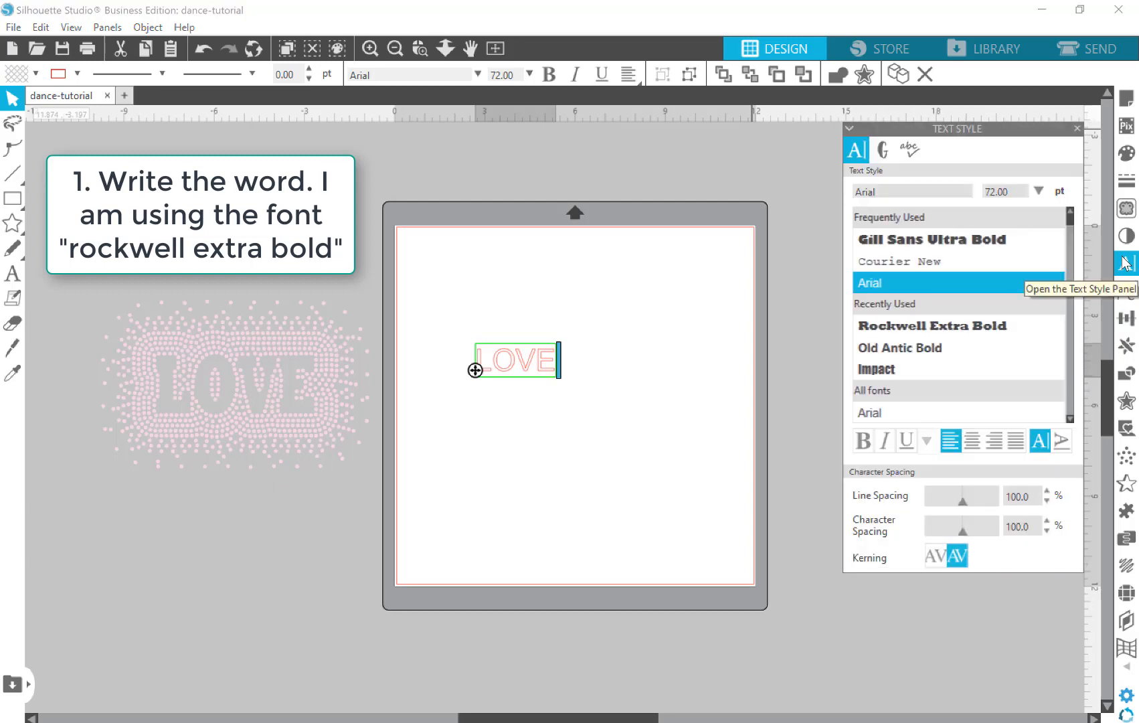
left_click(984, 246)
left_click(688, 442)
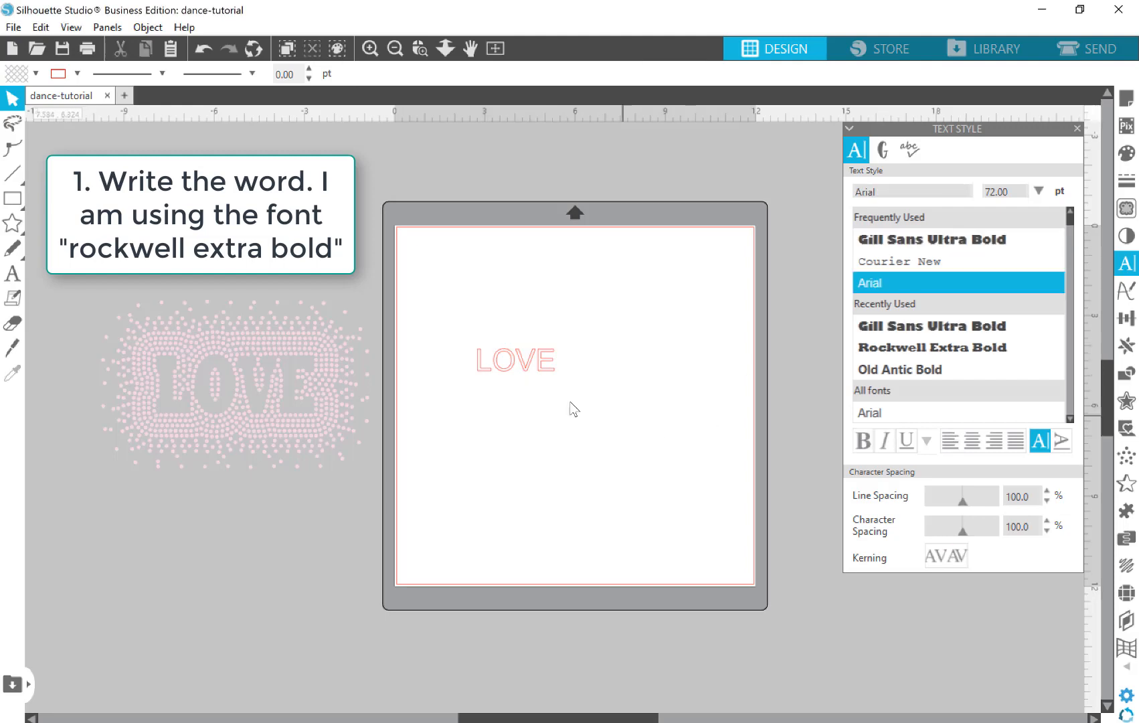
left_click(521, 364)
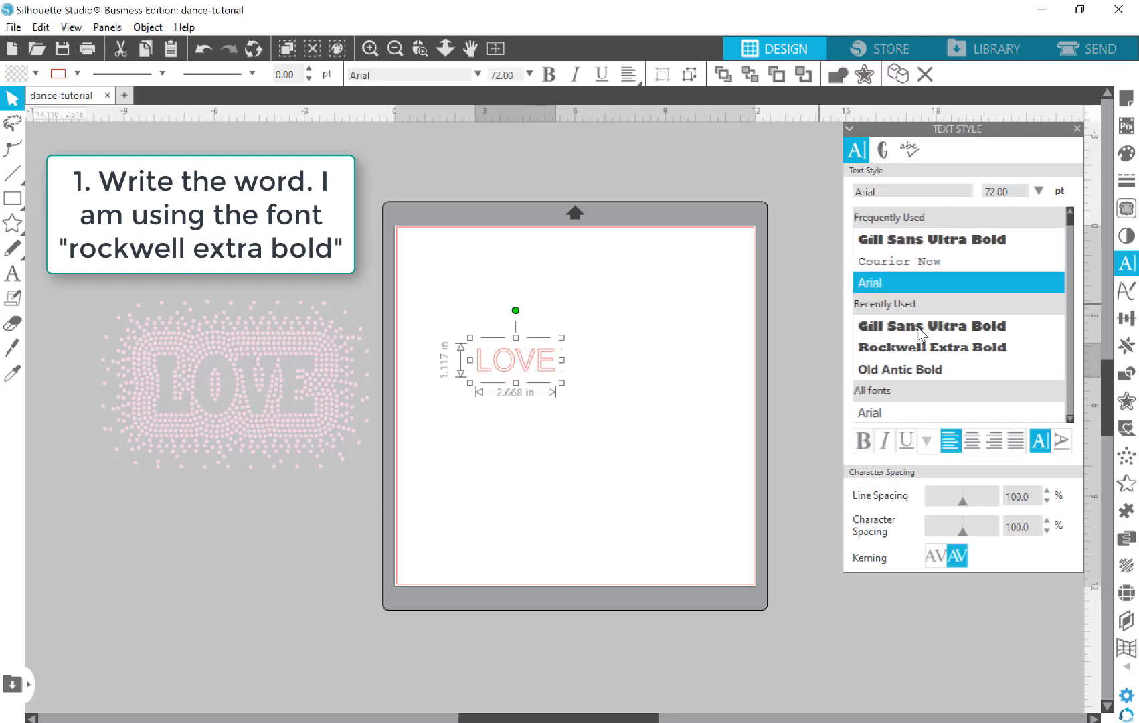
left_click(927, 348)
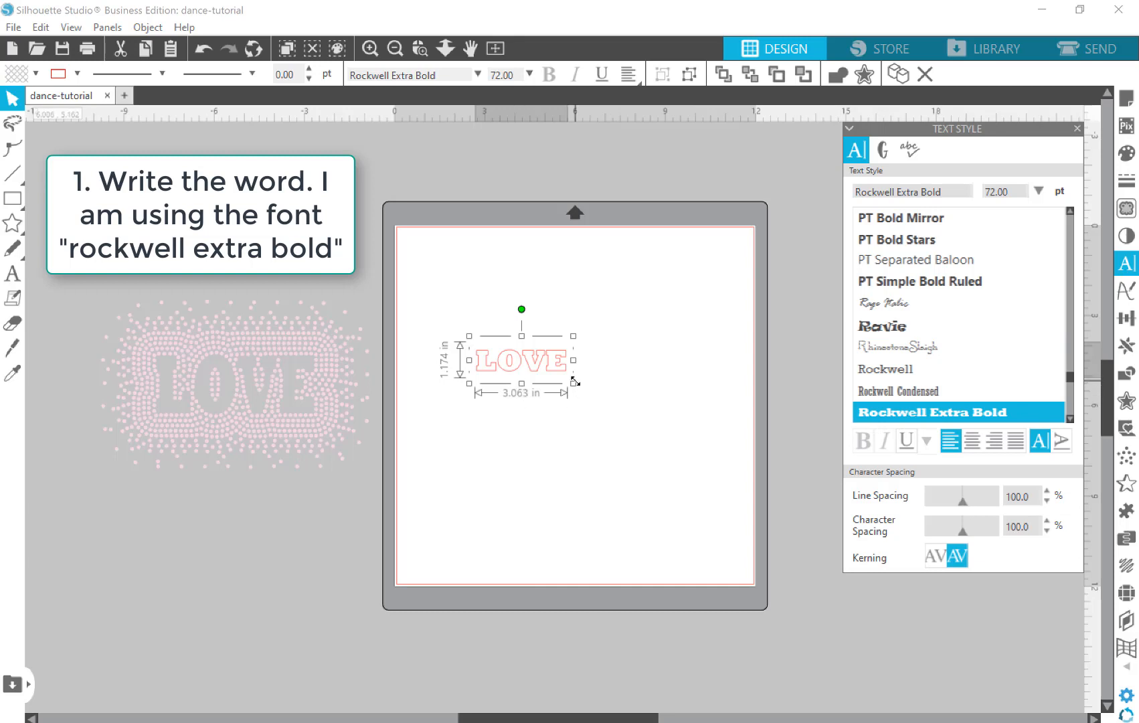
Enlarge and stretch the LOVE text to about 5.43 in wide by 2.9 in high, and move it nearer the mat's centre
left_click_drag(574, 381, 669, 437)
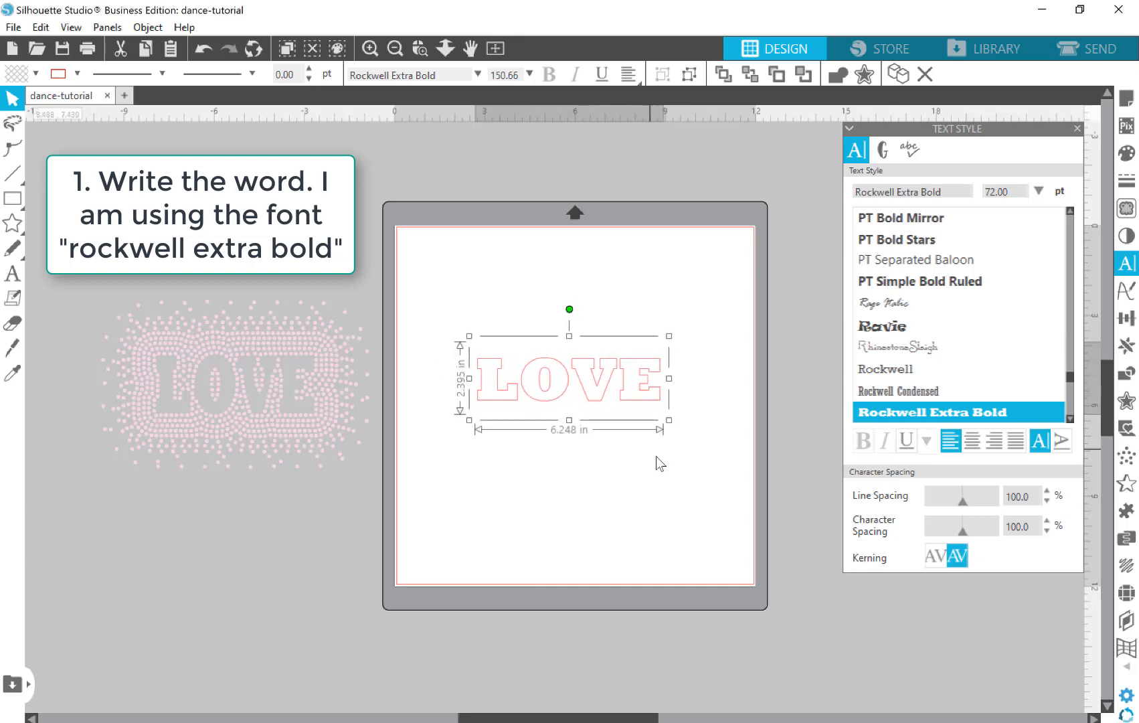
left_click_drag(570, 422, 570, 451)
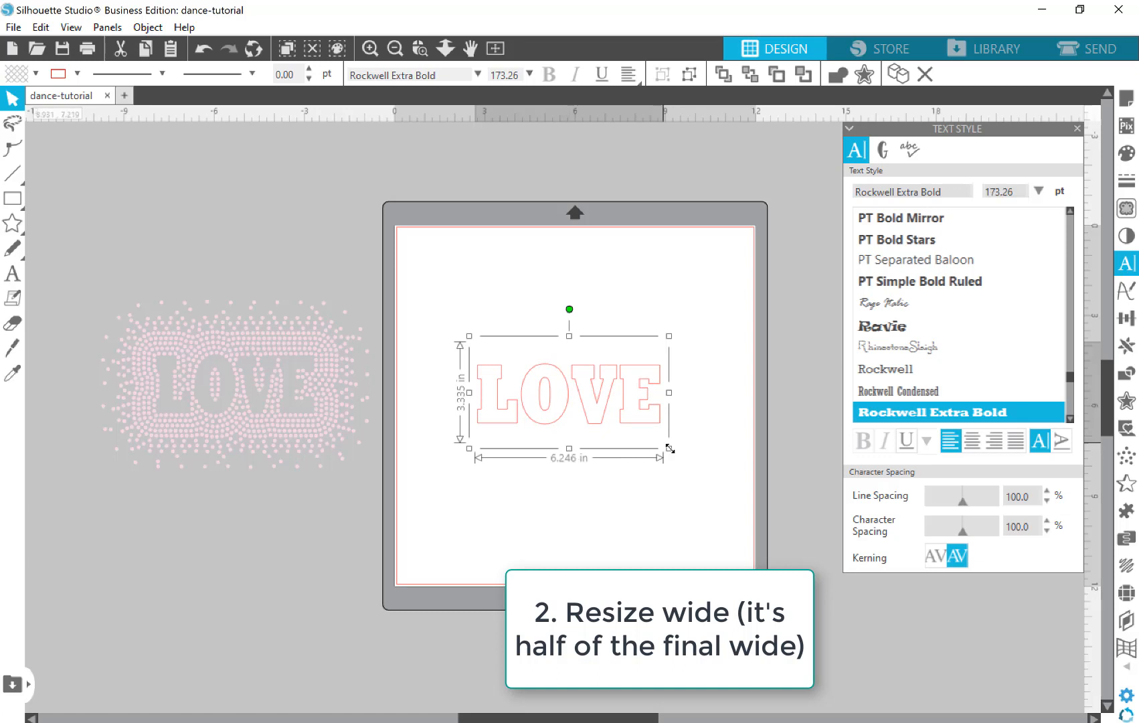
left_click_drag(669, 448, 652, 444)
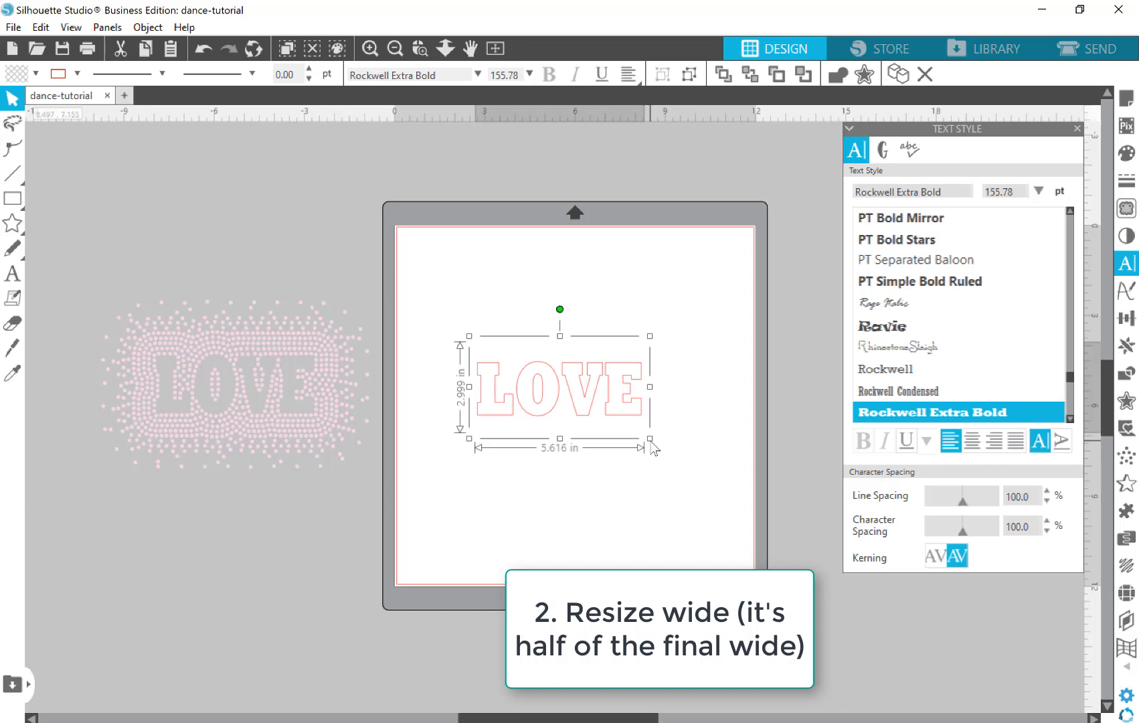
left_click_drag(650, 442, 644, 439)
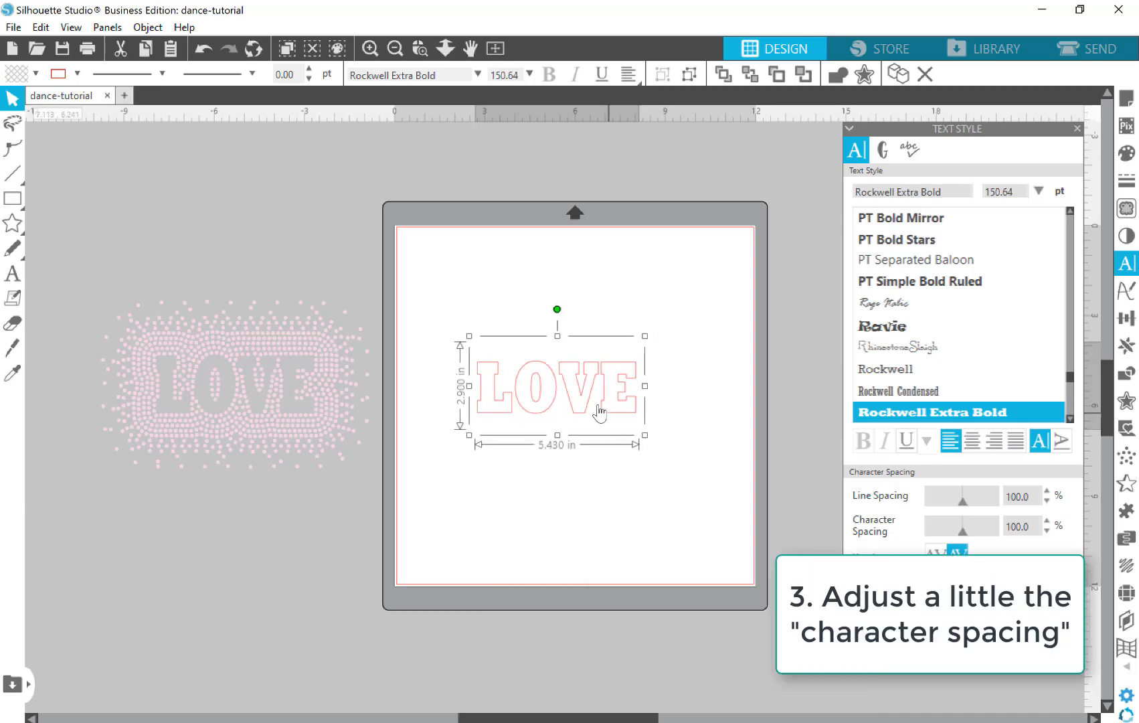
left_click_drag(587, 403, 604, 407)
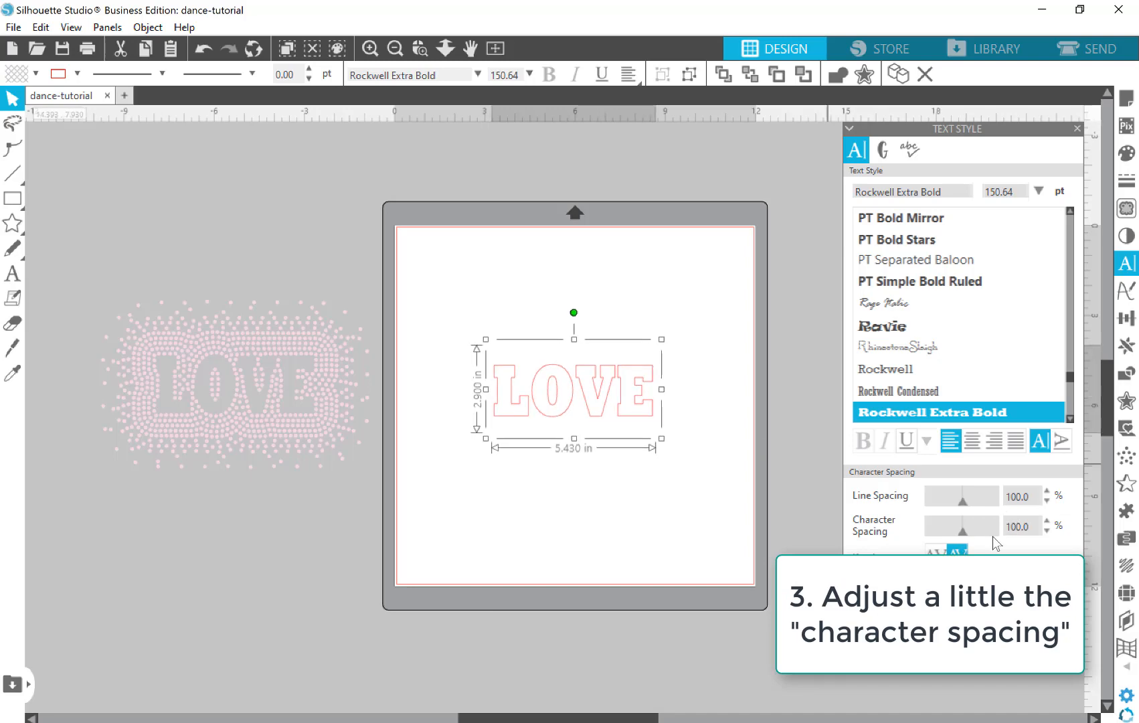
Increase the character spacing of the LOVE text to 115%
left_click(1047, 521)
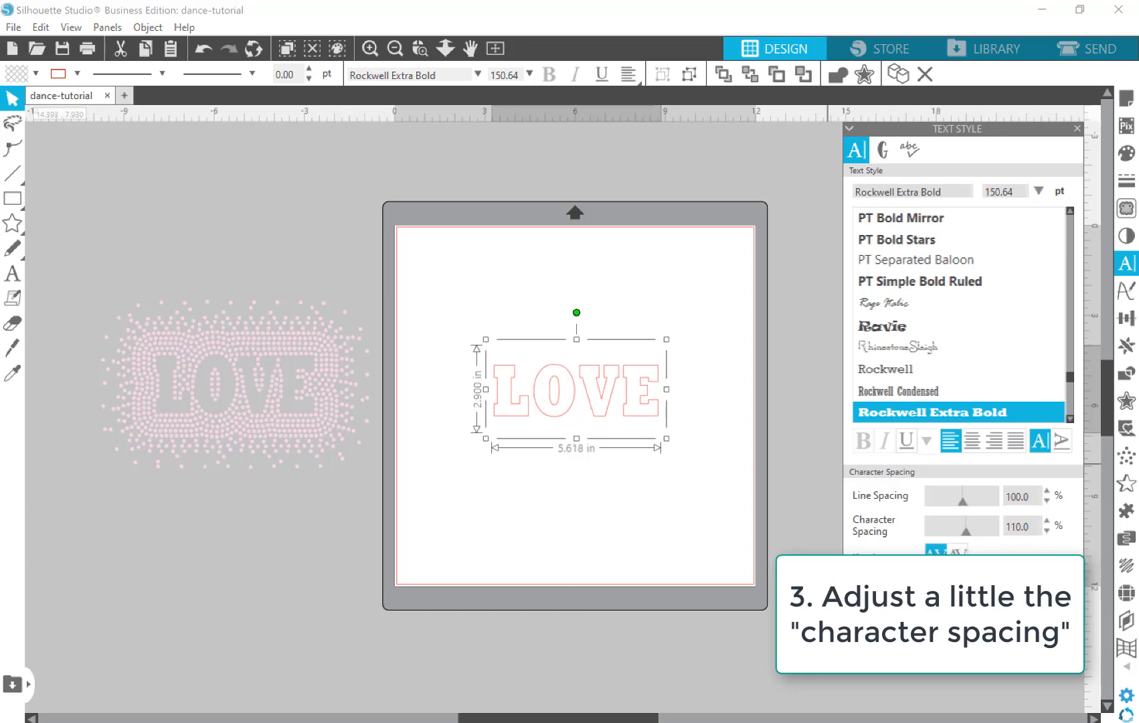
double_click(589, 416)
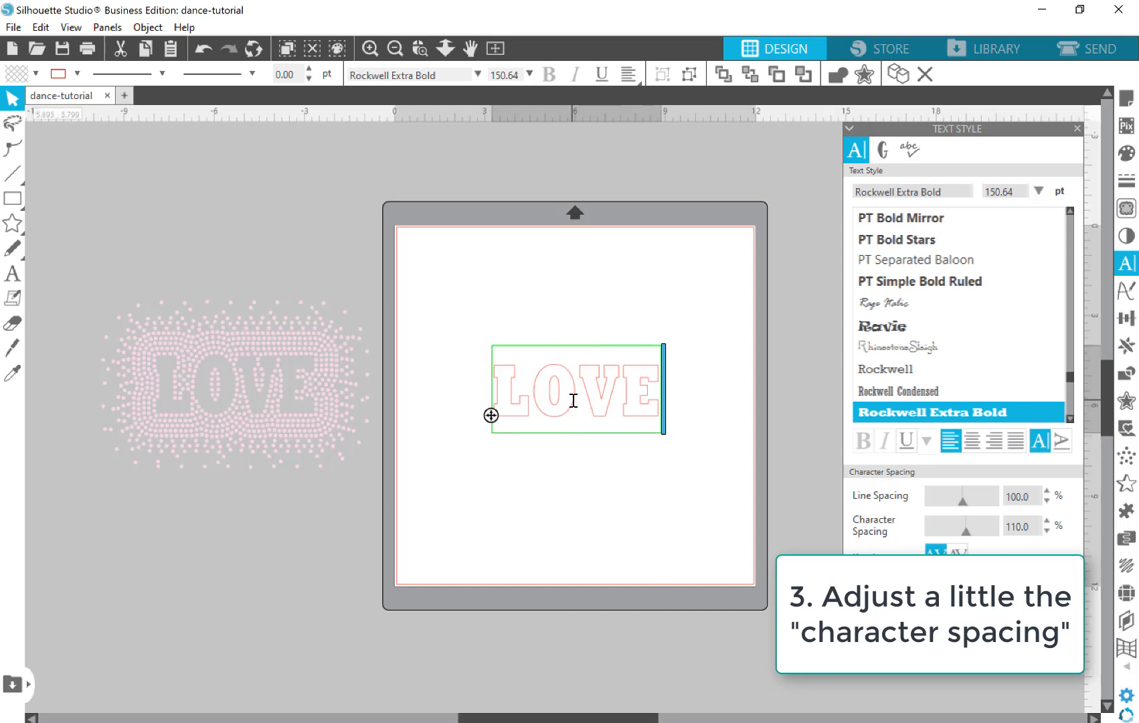
left_click_drag(574, 400, 646, 402)
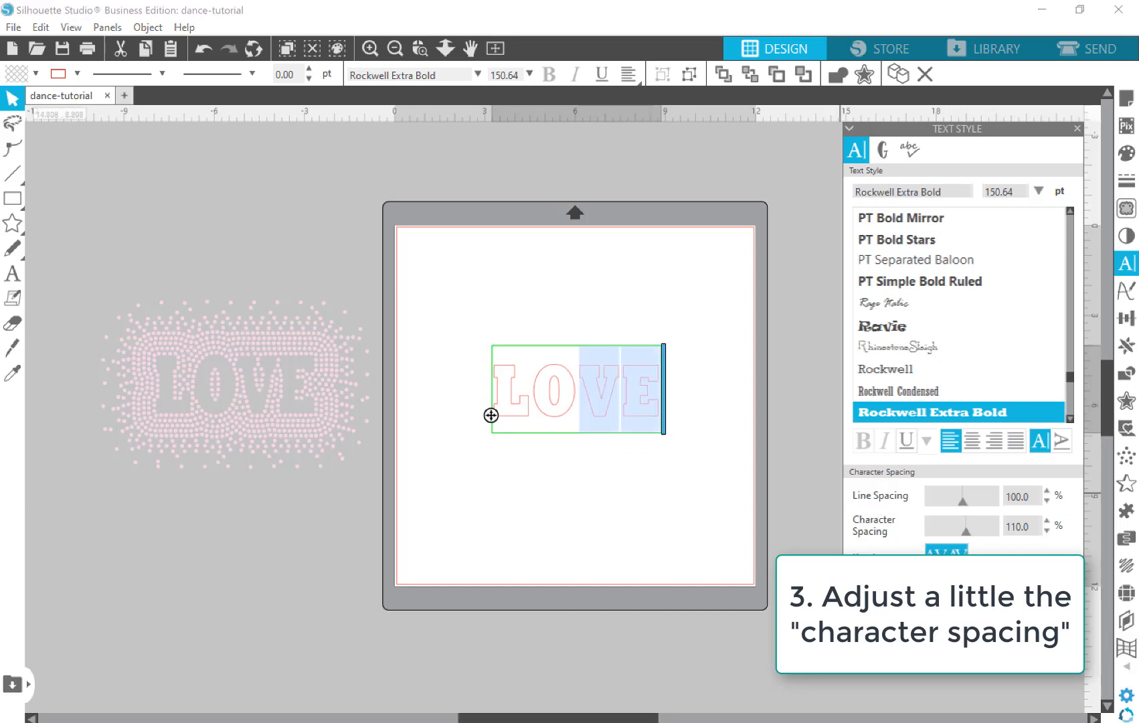
left_click(1047, 522)
left_click(648, 520)
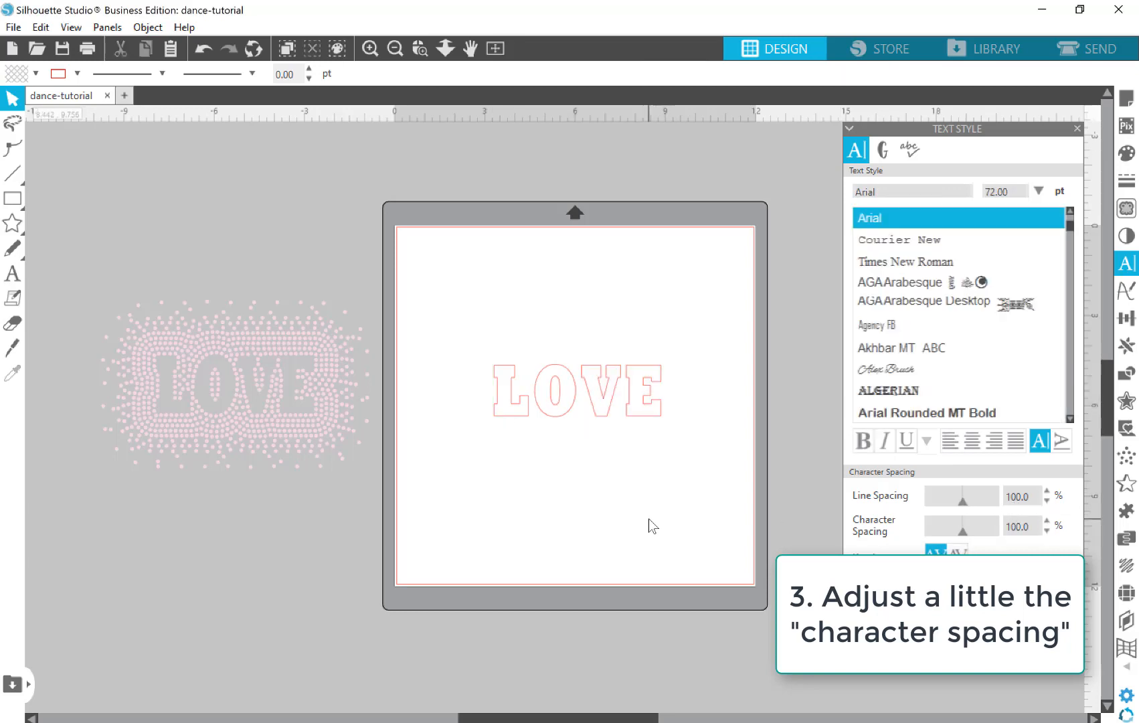
Offset the LOVE text outward by 0.055 in with sharp corners and make the resulting outline a compound path
left_click(643, 427)
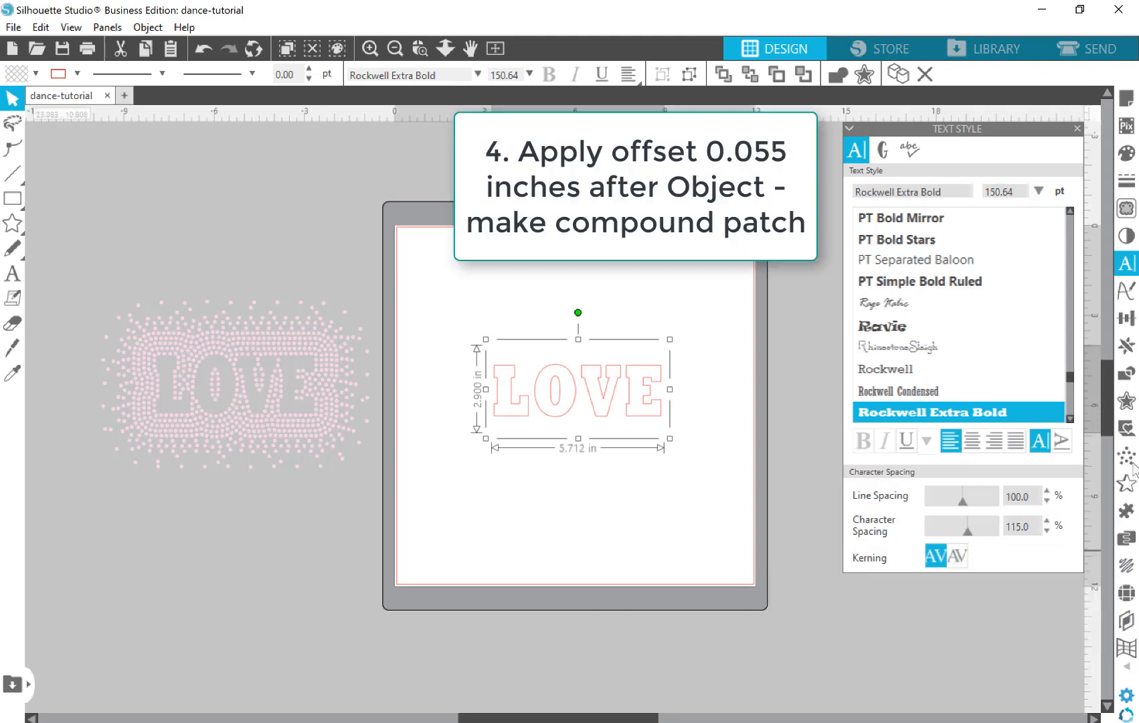
left_click(1128, 403)
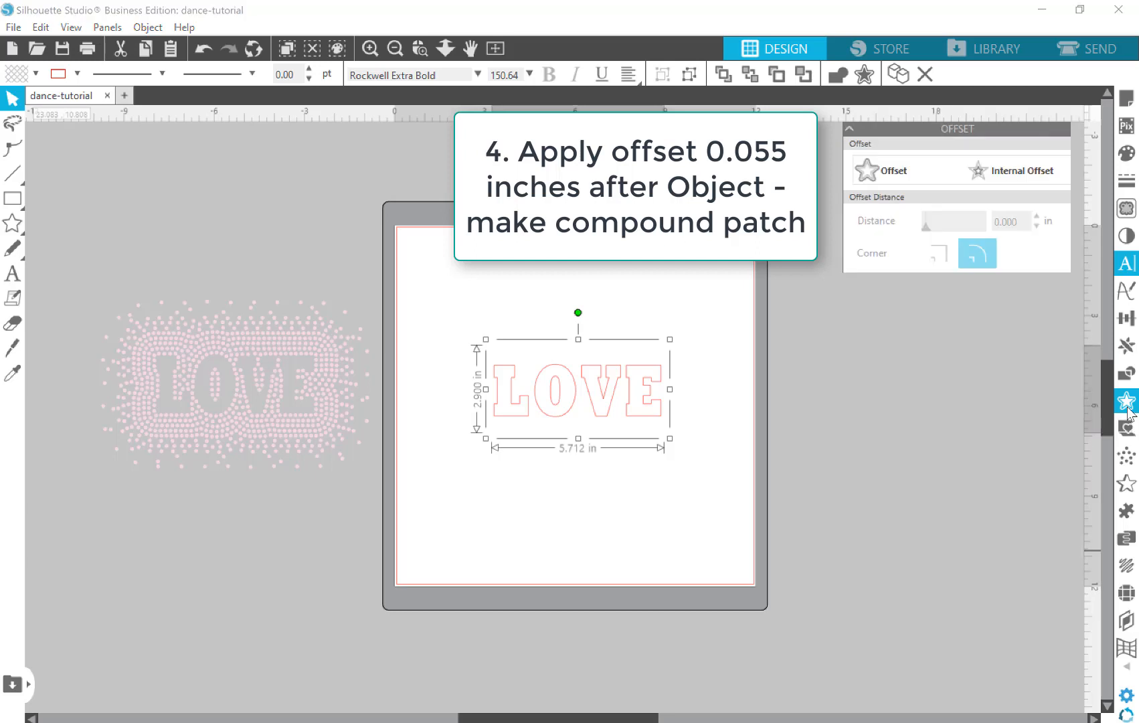
left_click(901, 172)
left_click(946, 253)
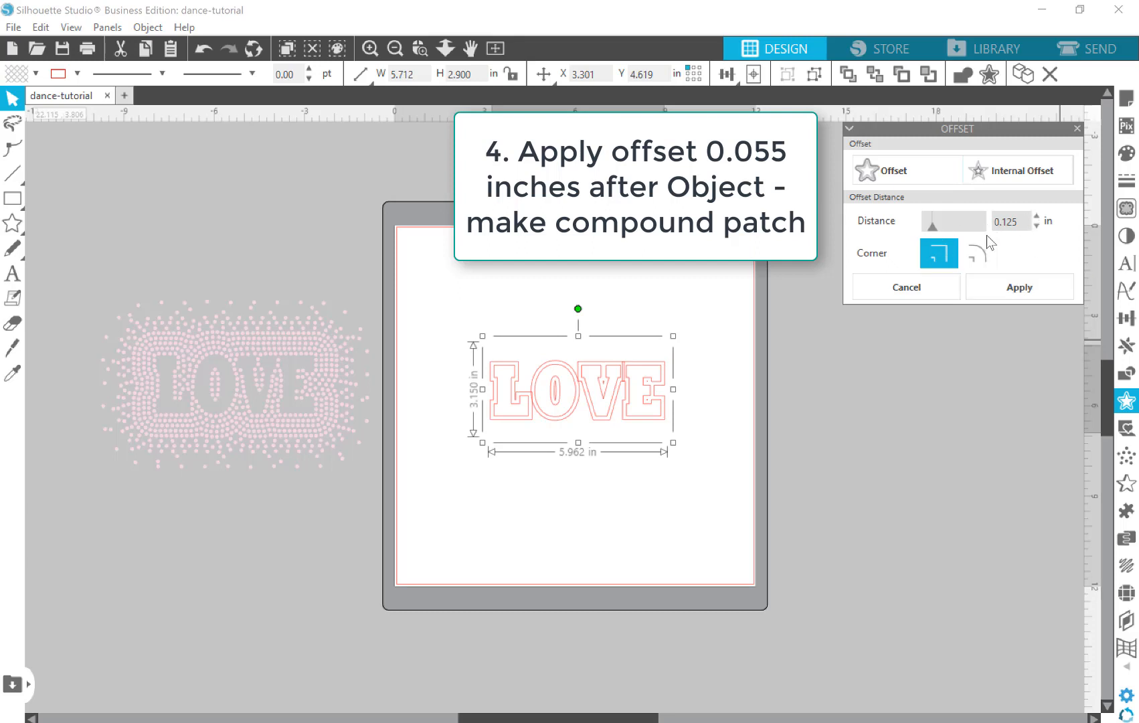
left_click_drag(1002, 223, 1017, 222)
type("055")
key("Return")
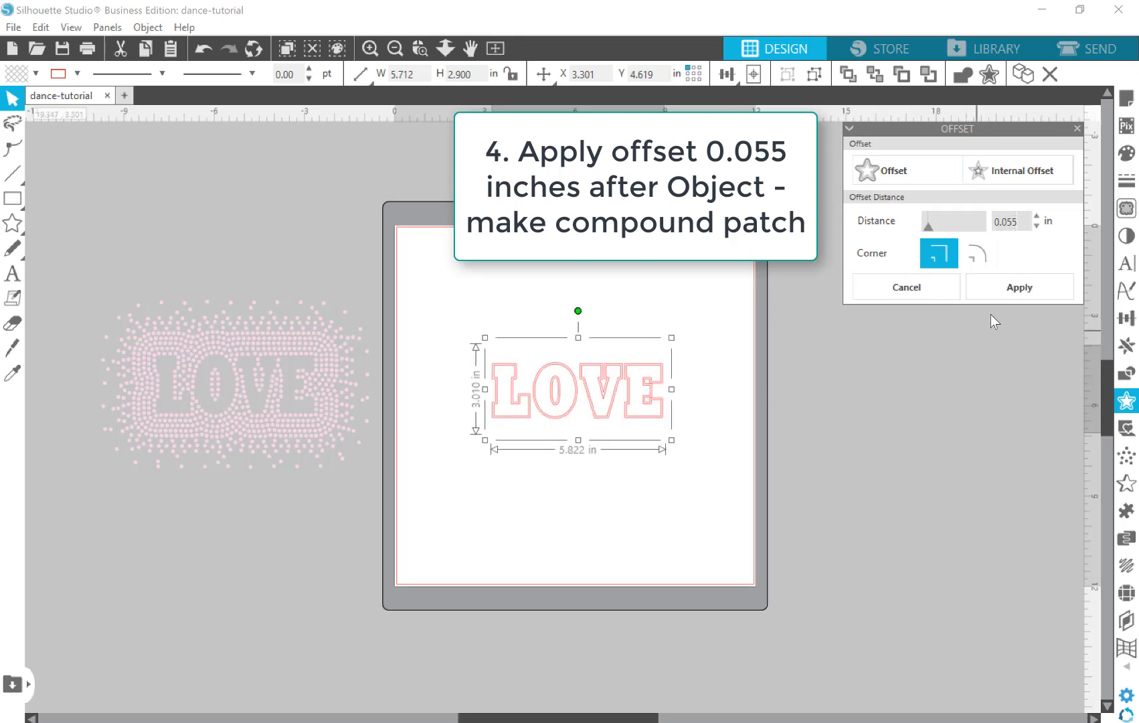
left_click(1015, 290)
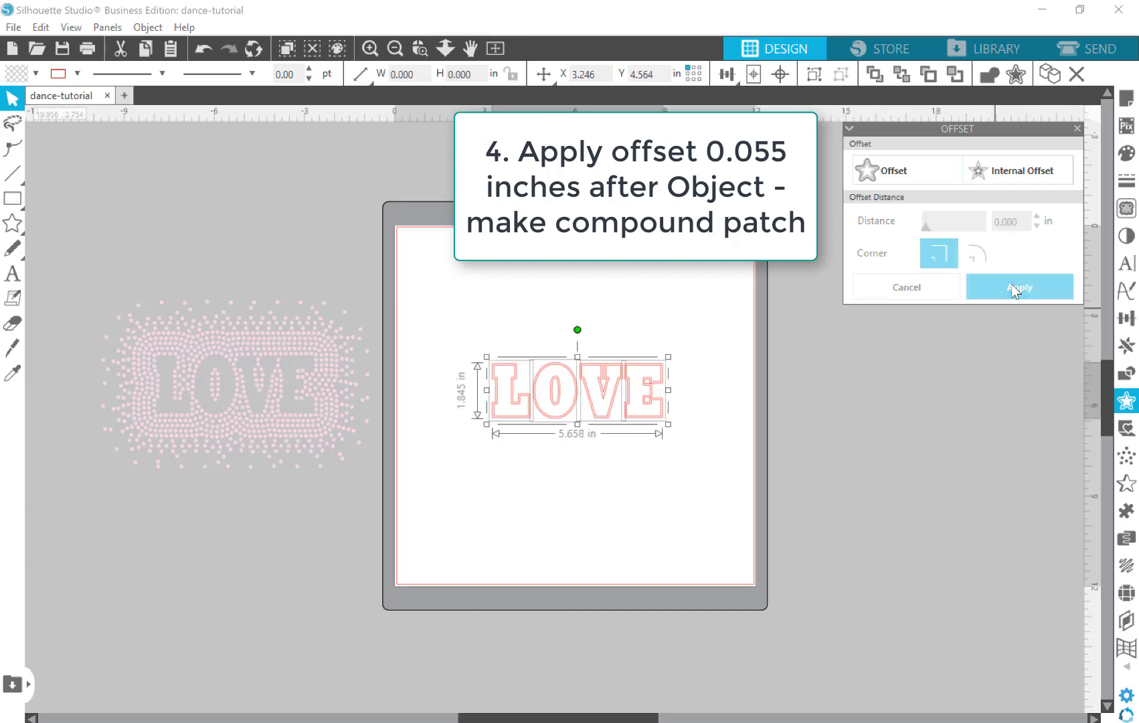
left_click(154, 30)
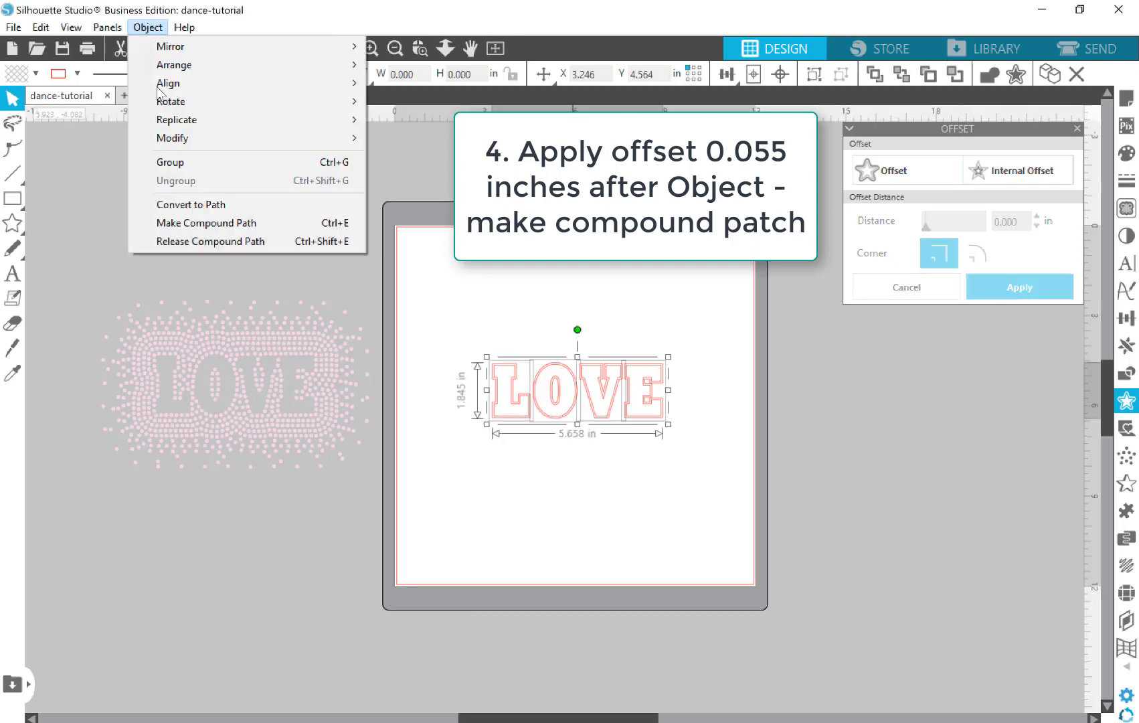
left_click(166, 223)
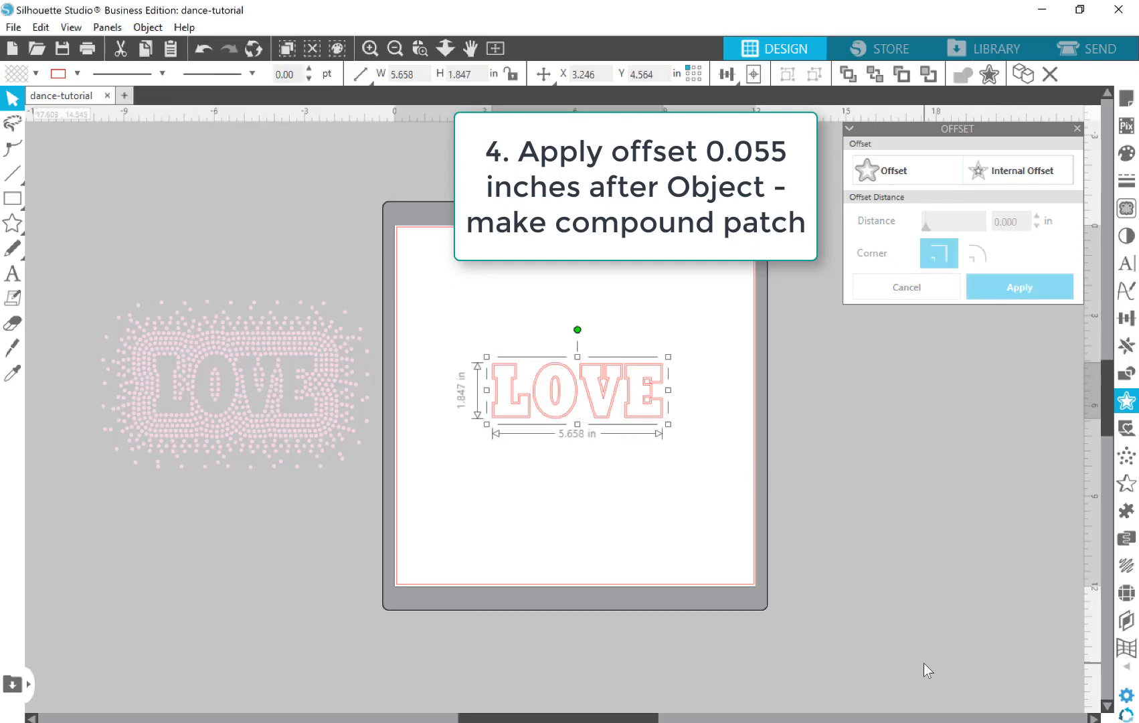
Apply the edge rhinestone effect with 10ss stones to the LOVE outline
left_click(1128, 594)
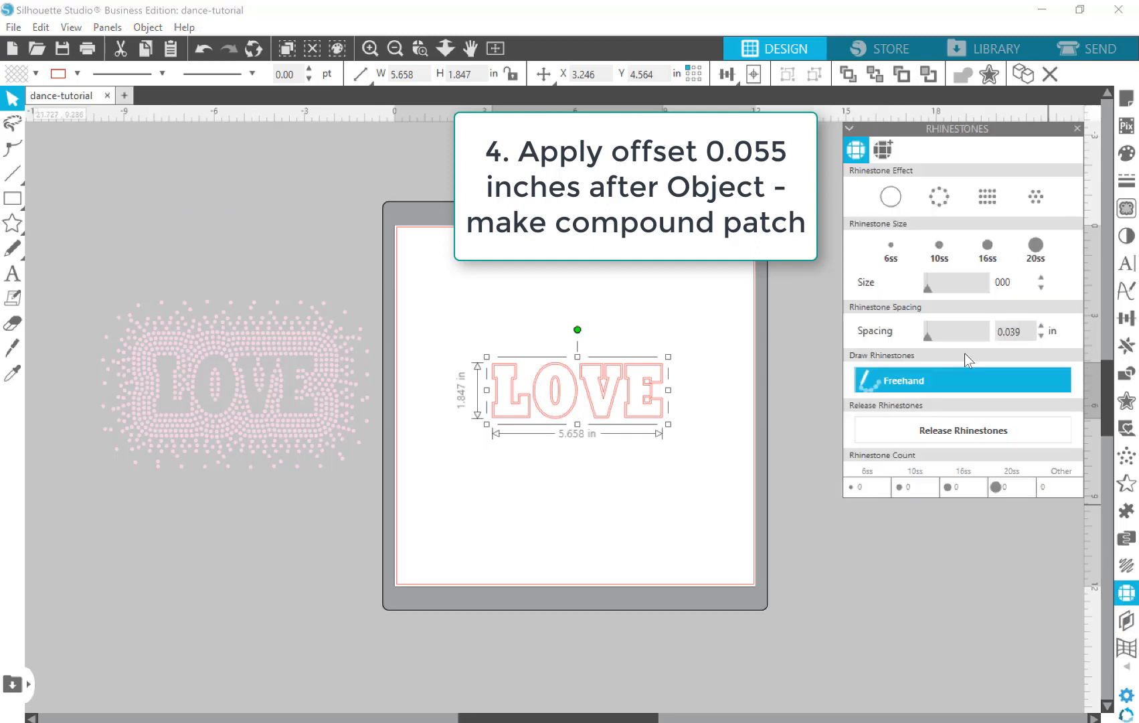
left_click(944, 199)
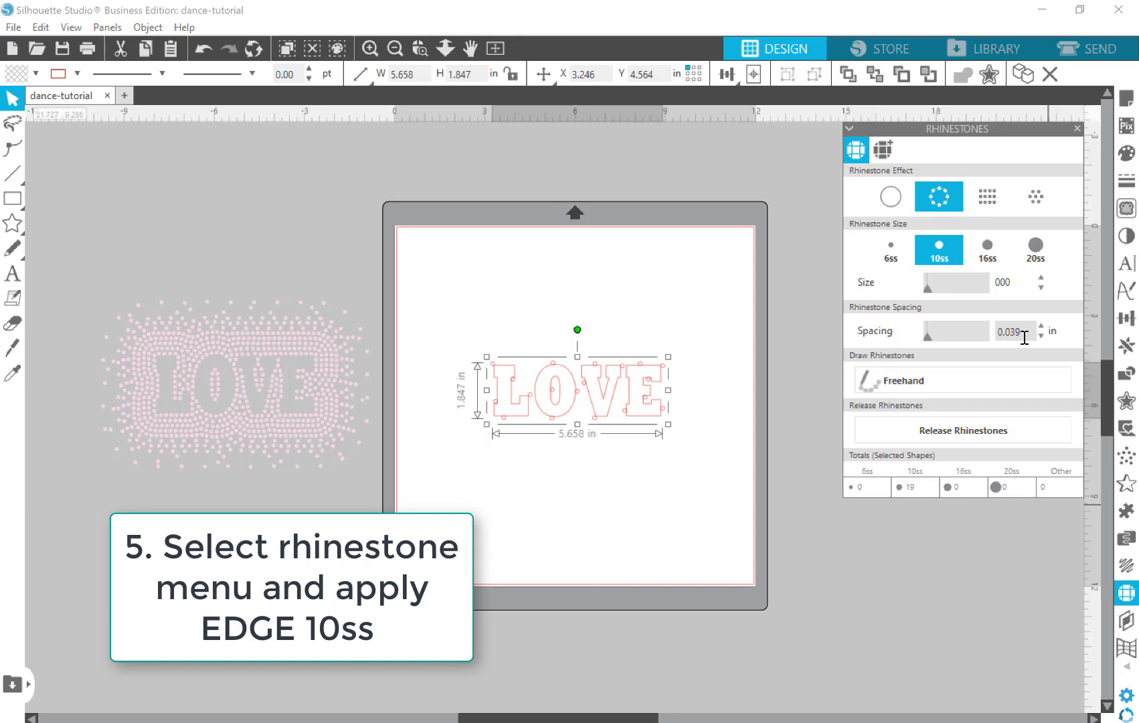
left_click(941, 248)
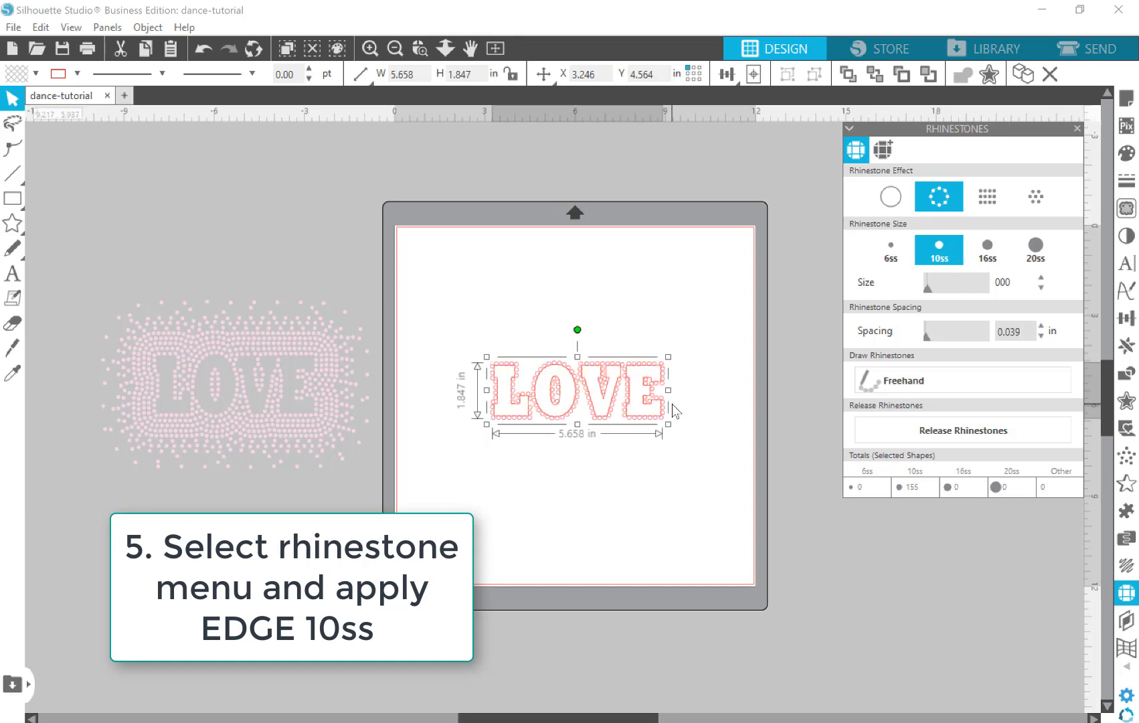
Try rhinestone spacings of 0.040 in and 0.043 in along the LOVE outline
left_click(419, 47)
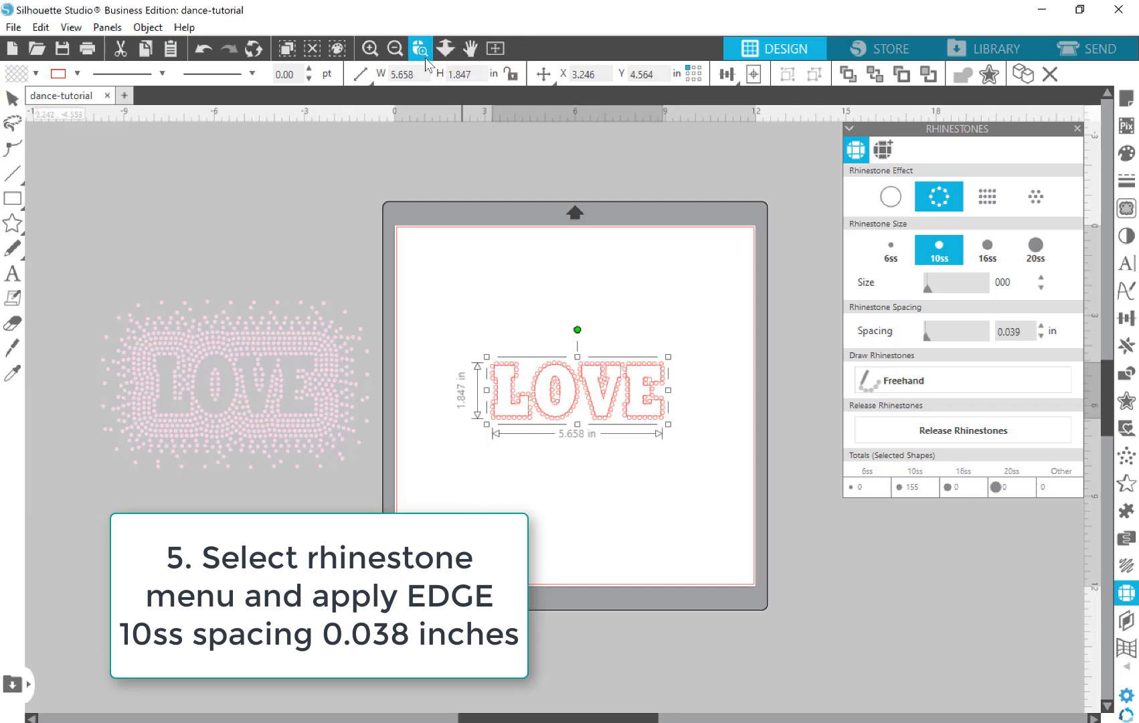
left_click_drag(454, 326, 717, 502)
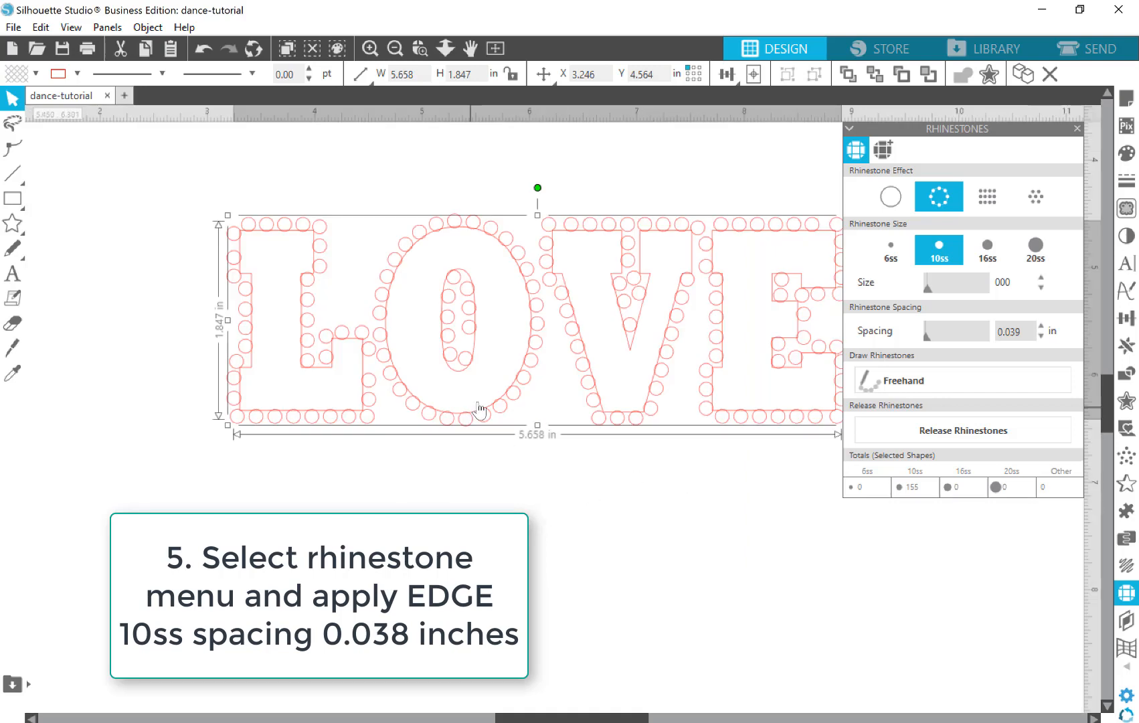
left_click(1095, 719)
left_click(1095, 718)
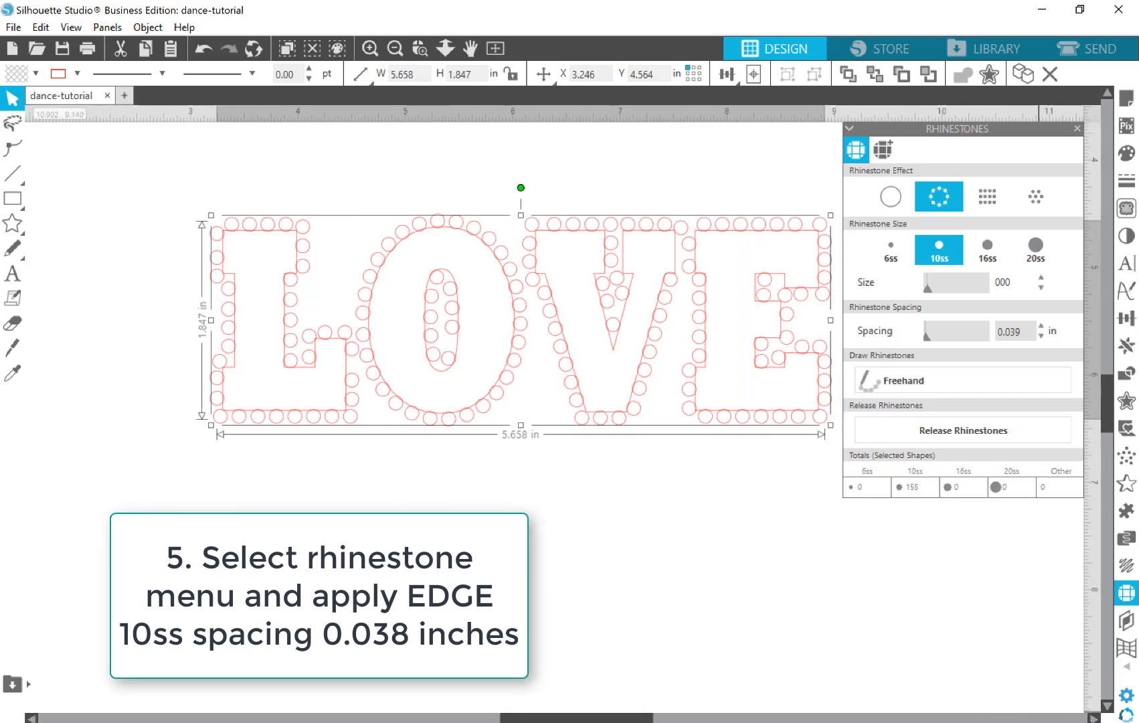
left_click(1095, 718)
left_click(1095, 719)
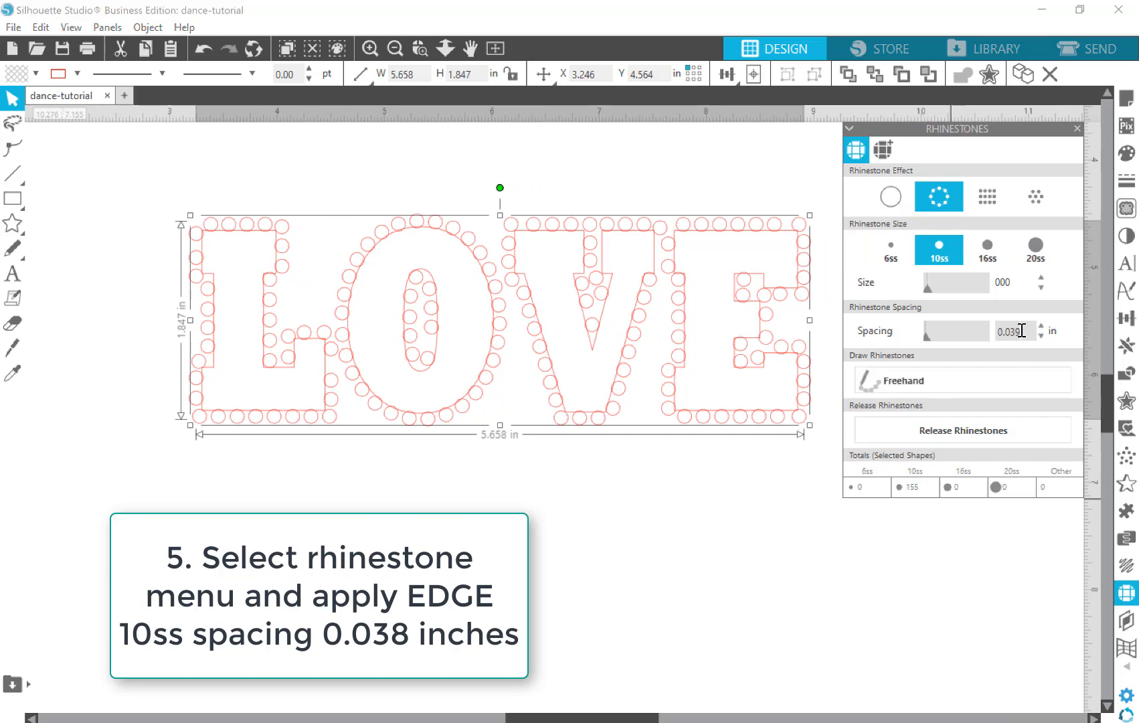
key("Return")
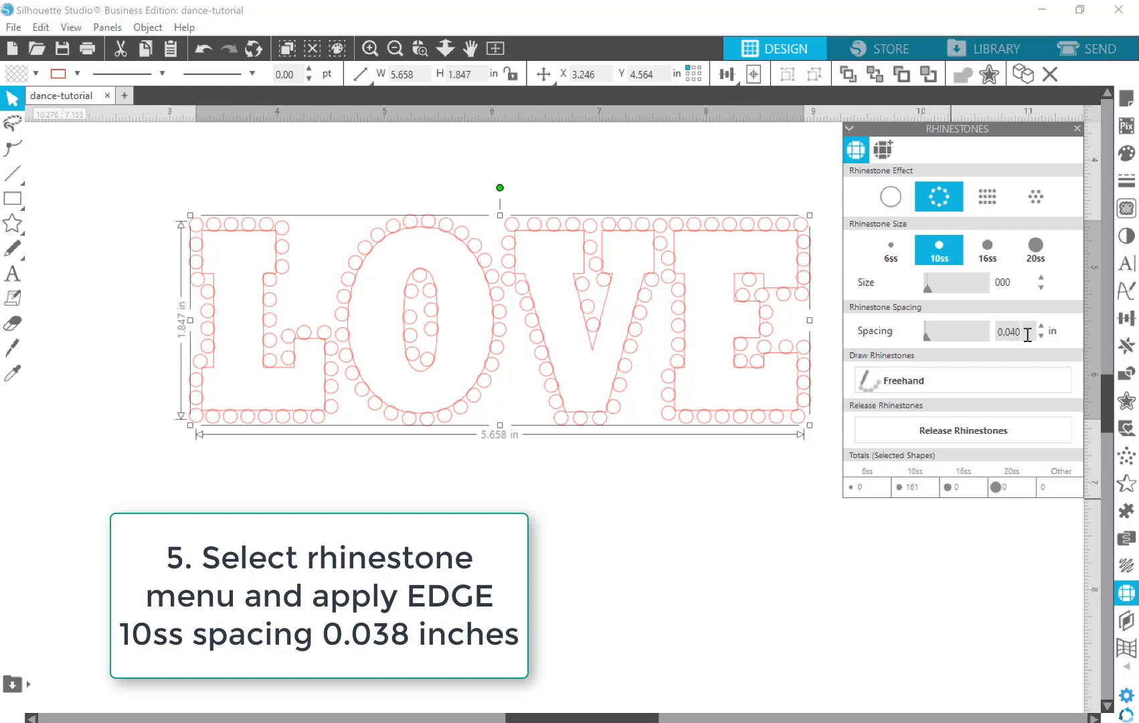
key("Return")
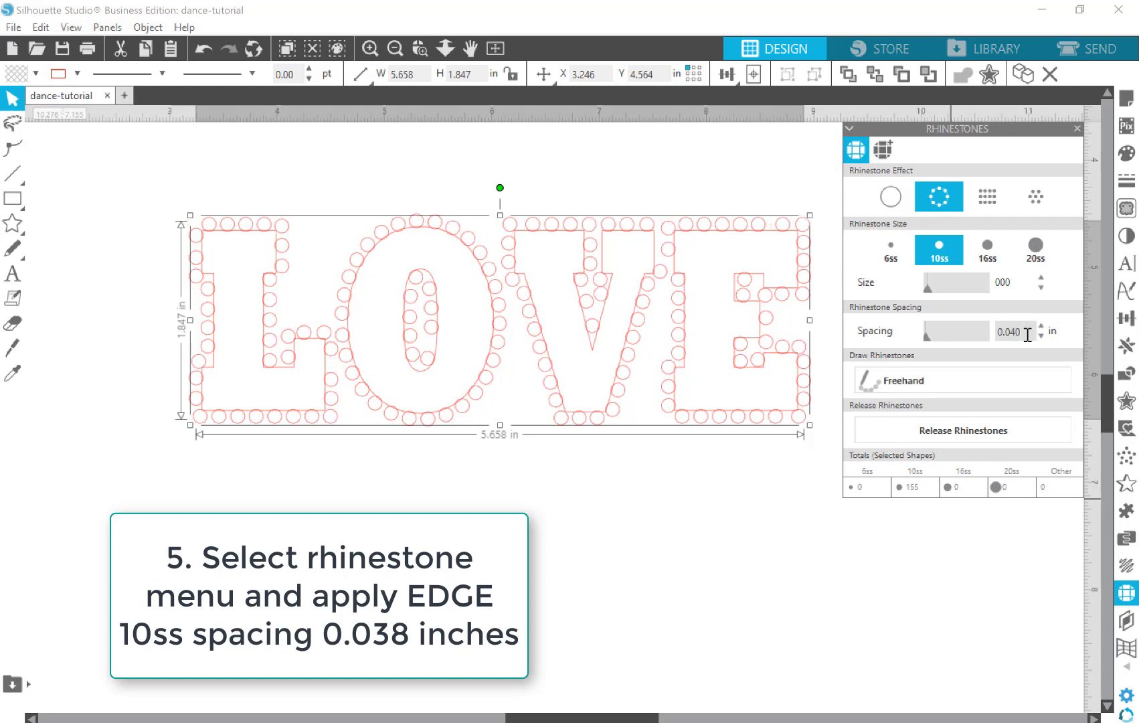
type("3")
key("Return")
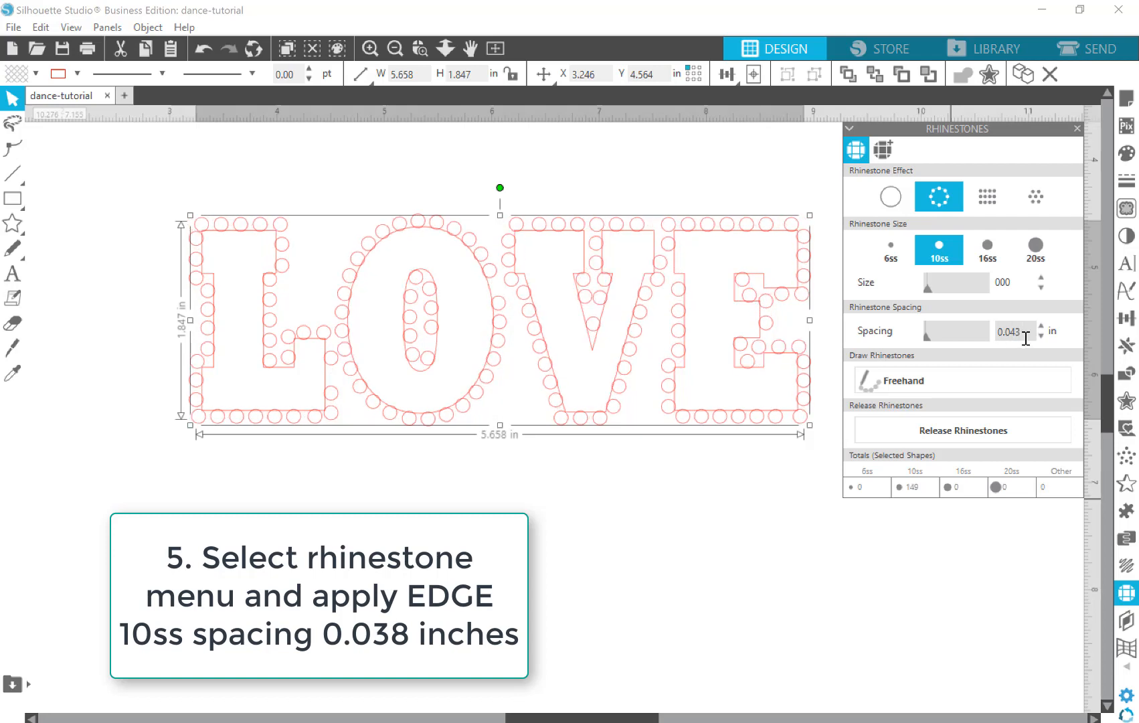
Set the rhinestone spacing along the LOVE outline to 0.038 in and deselect the design
type("3")
key("Return")
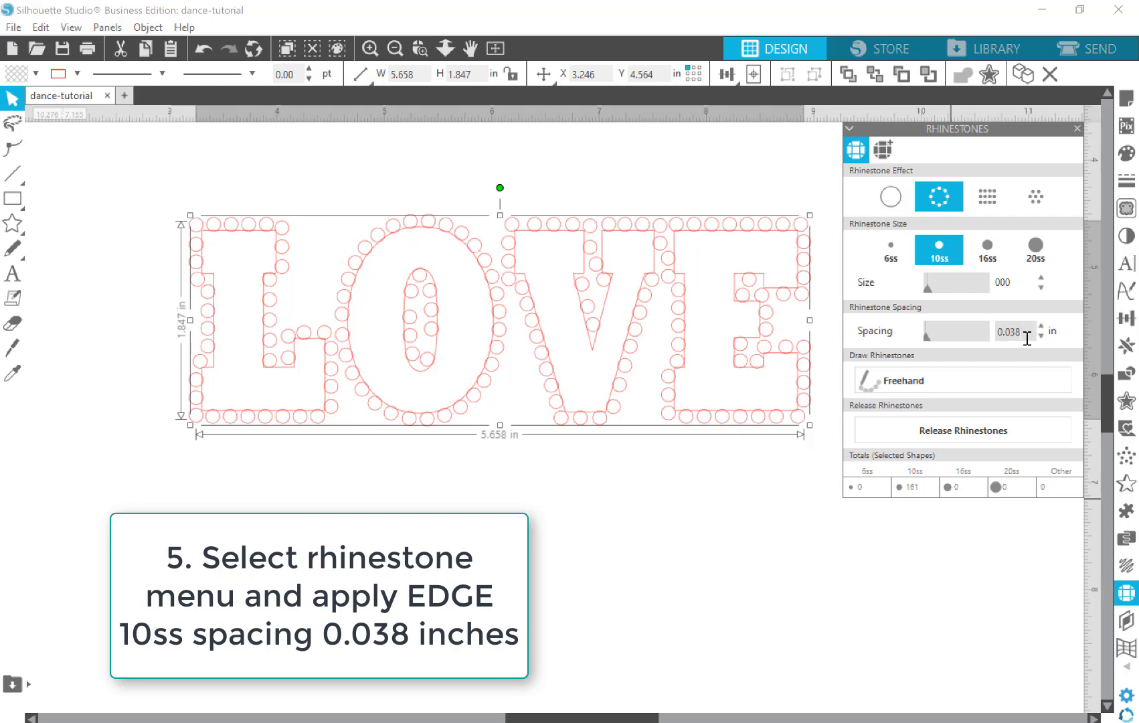
key("Return")
left_click(581, 562)
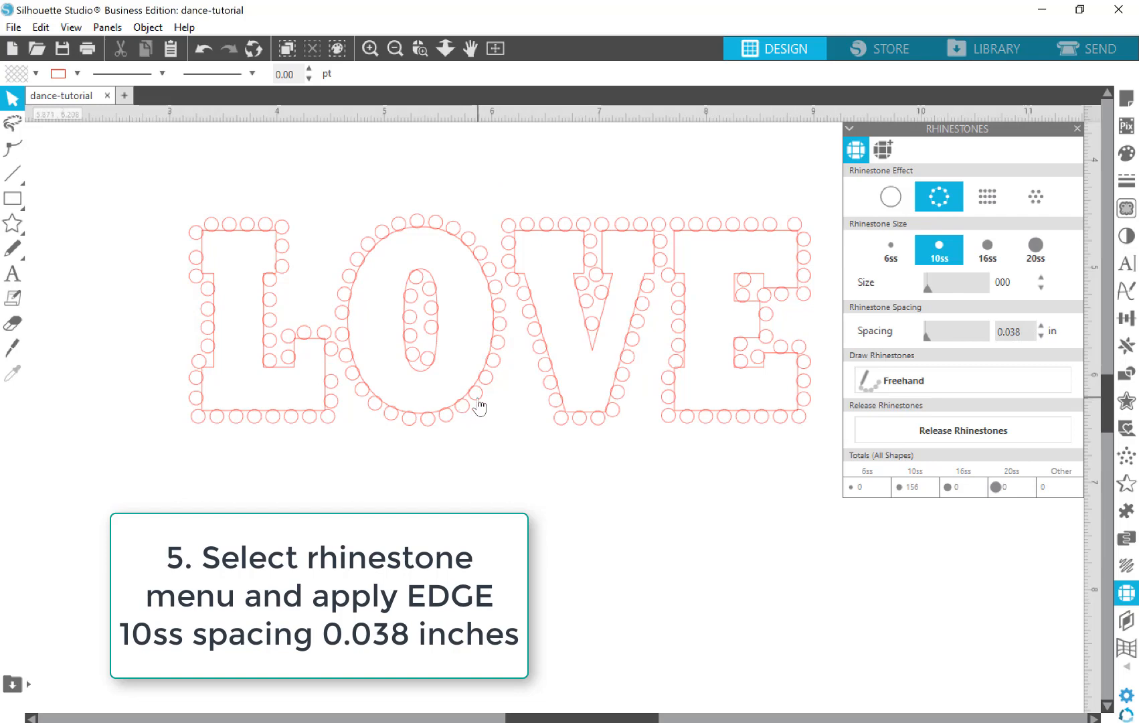
Offset the 10ss rhinestone outline around LOVE outward by 0.170 in with rounded corners
left_click(479, 406)
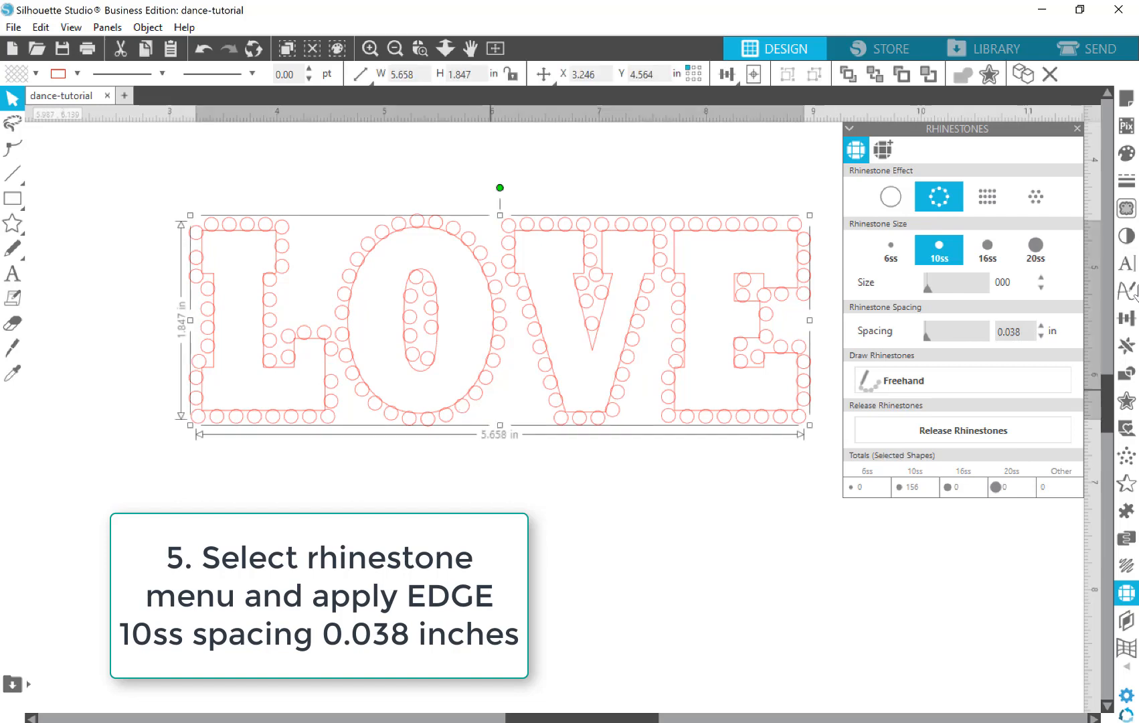
left_click(1129, 402)
left_click(897, 173)
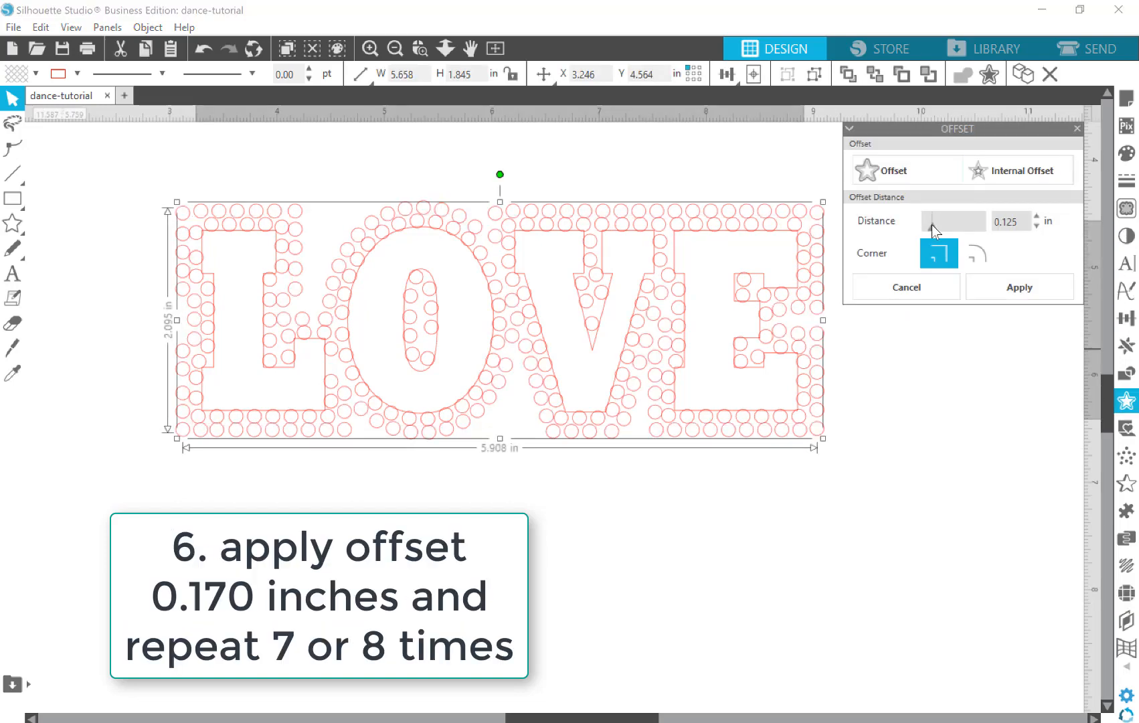
left_click(932, 225)
left_click_drag(1010, 225, 1017, 225)
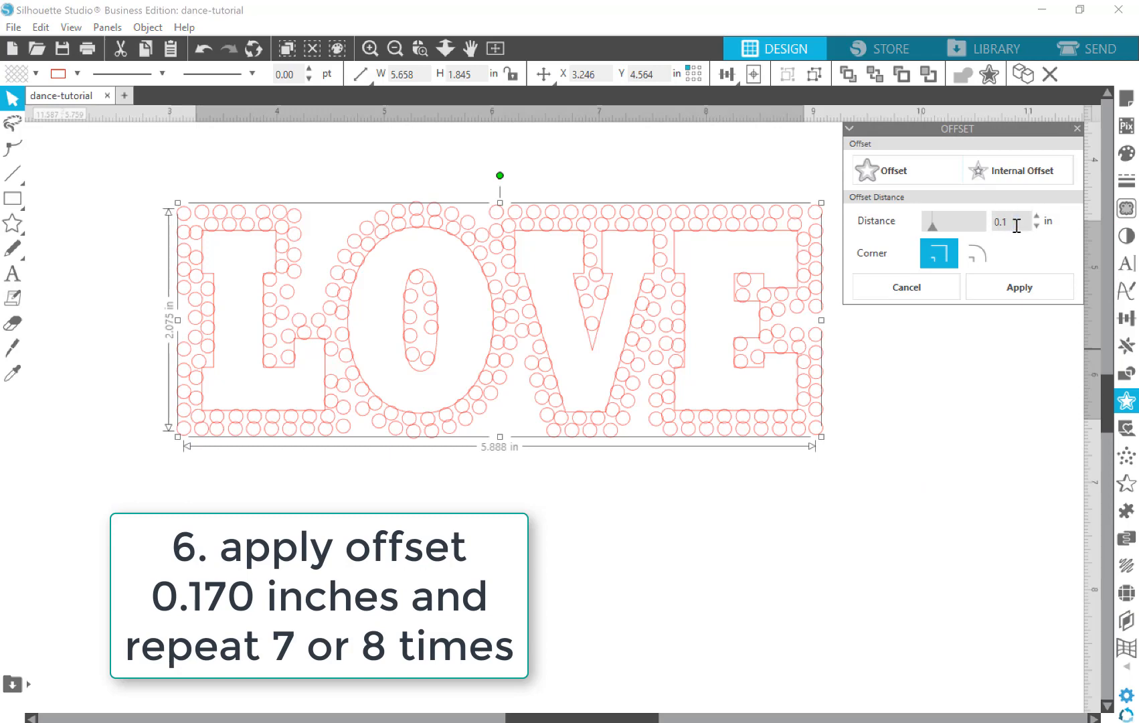
key("Return")
left_click(979, 256)
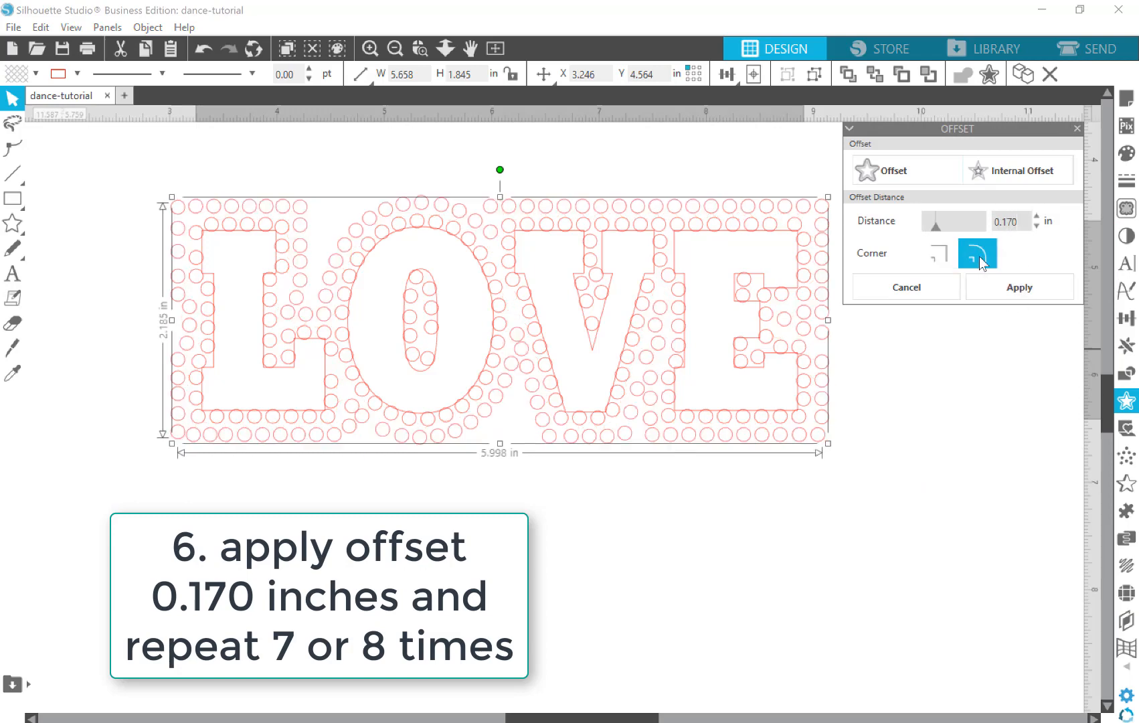
left_click(1009, 284)
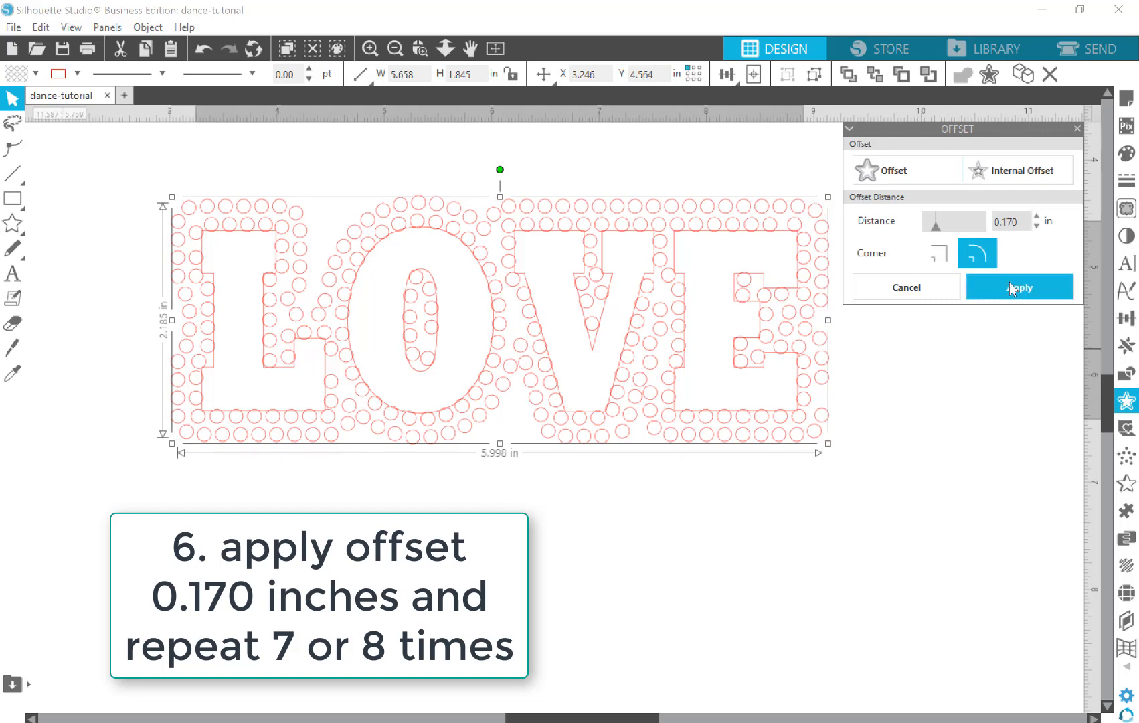
Add the second through fifth rhinestone rows by offsetting each newest row outward by 0.170 in with rounded corners
left_click(931, 168)
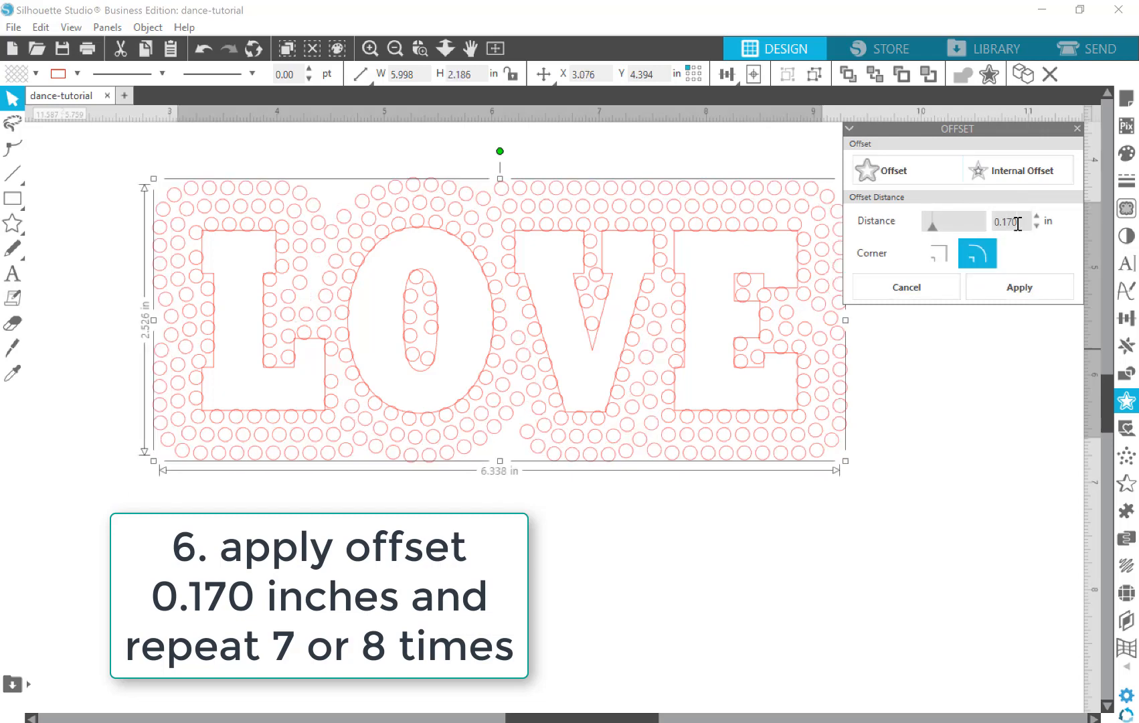
left_click(914, 167)
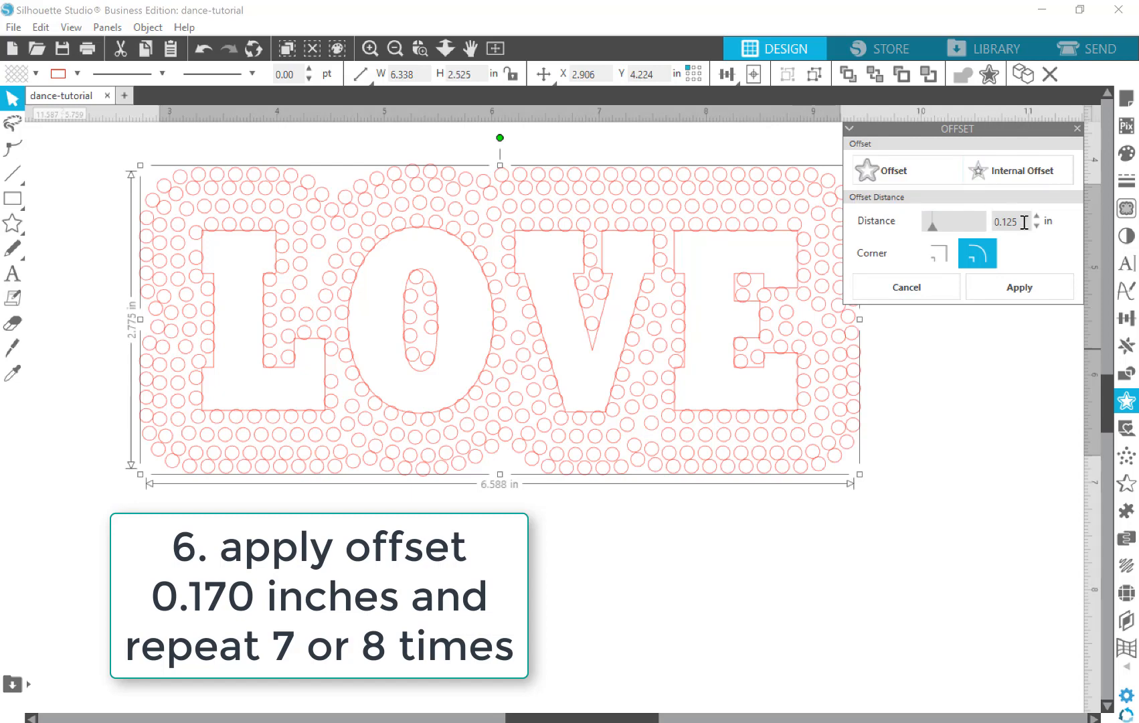
type("70")
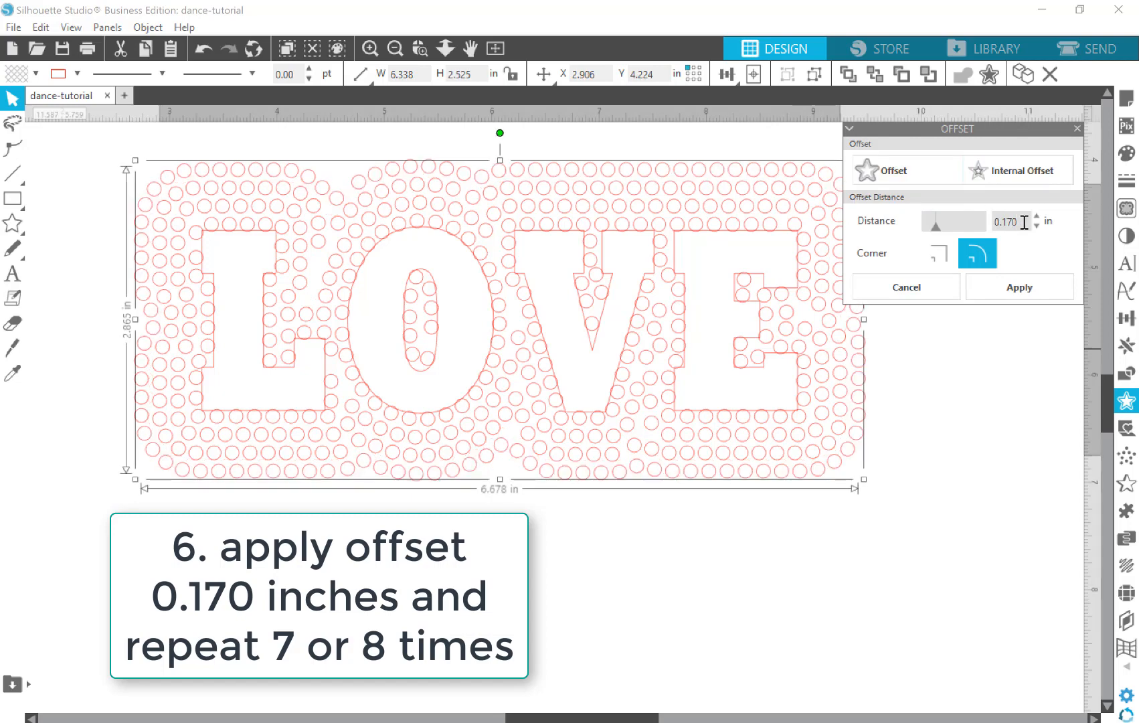
left_click(916, 165)
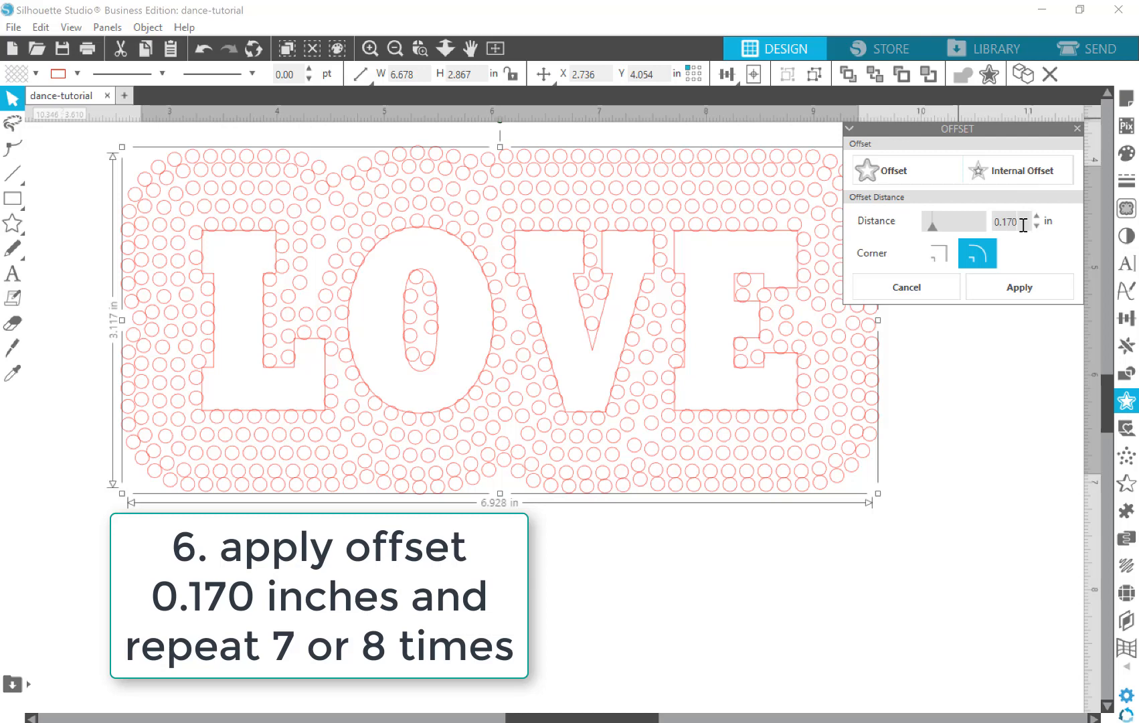
left_click(889, 172)
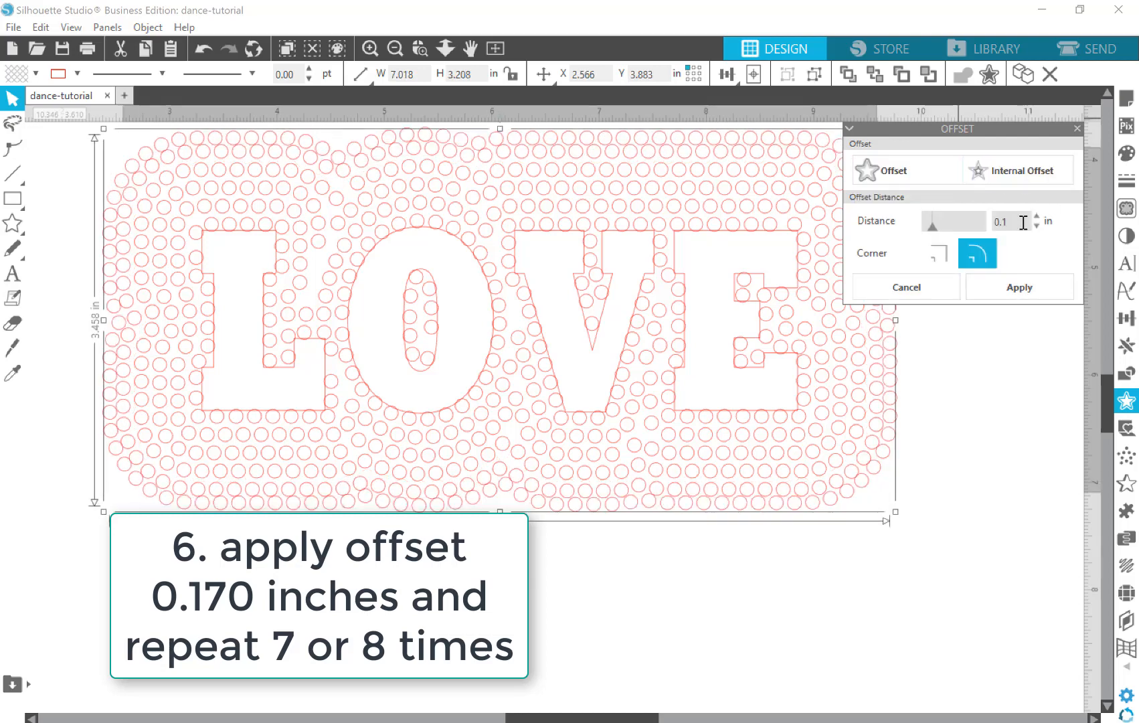
type("70")
key("Return")
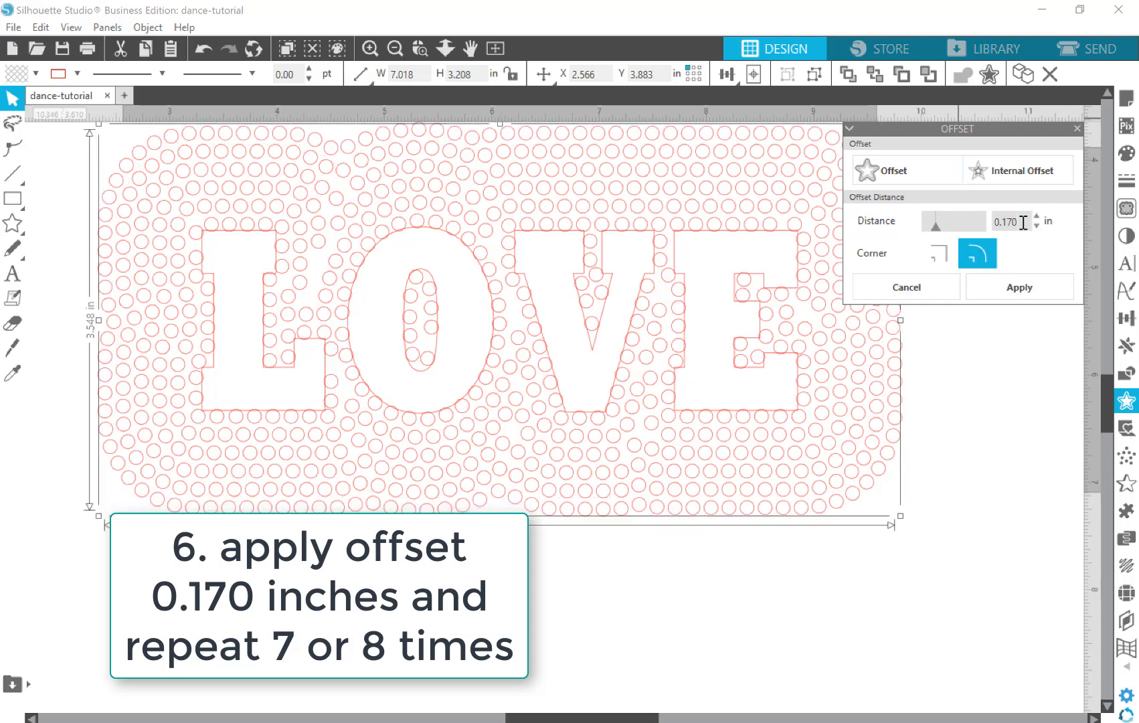
Add the sixth and seventh rhinestone rows with rounded 0.170 in outward offsets and deselect the design
left_click(909, 172)
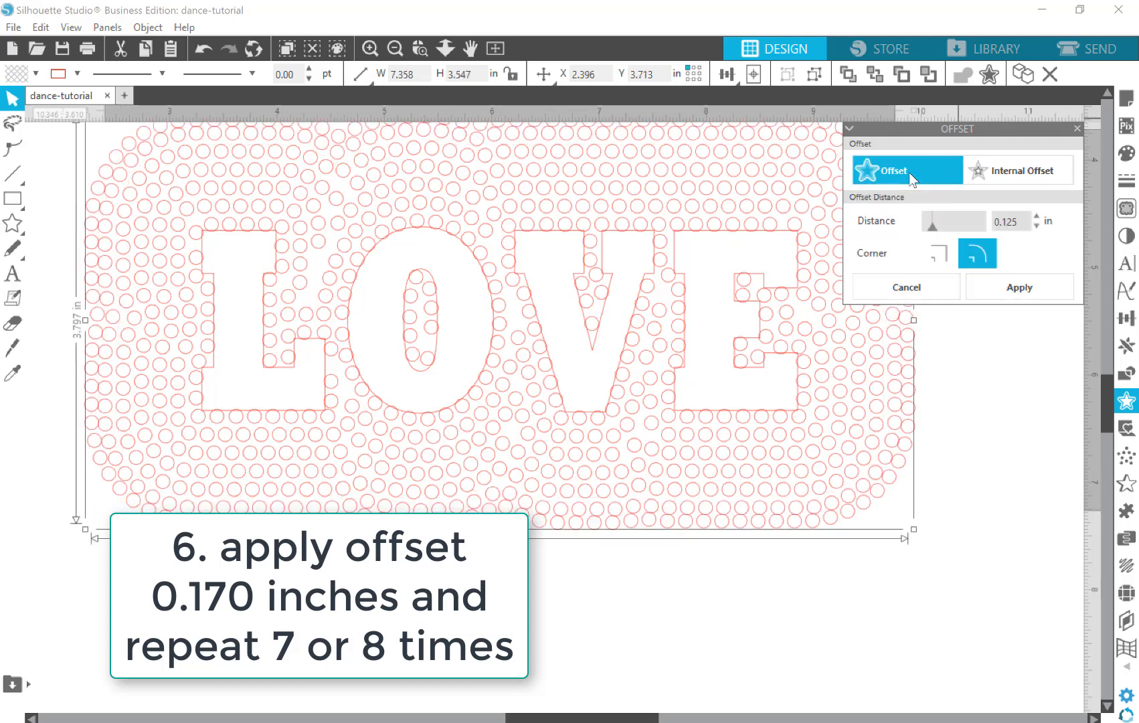
left_click(1026, 220)
type("0.170")
key("Return")
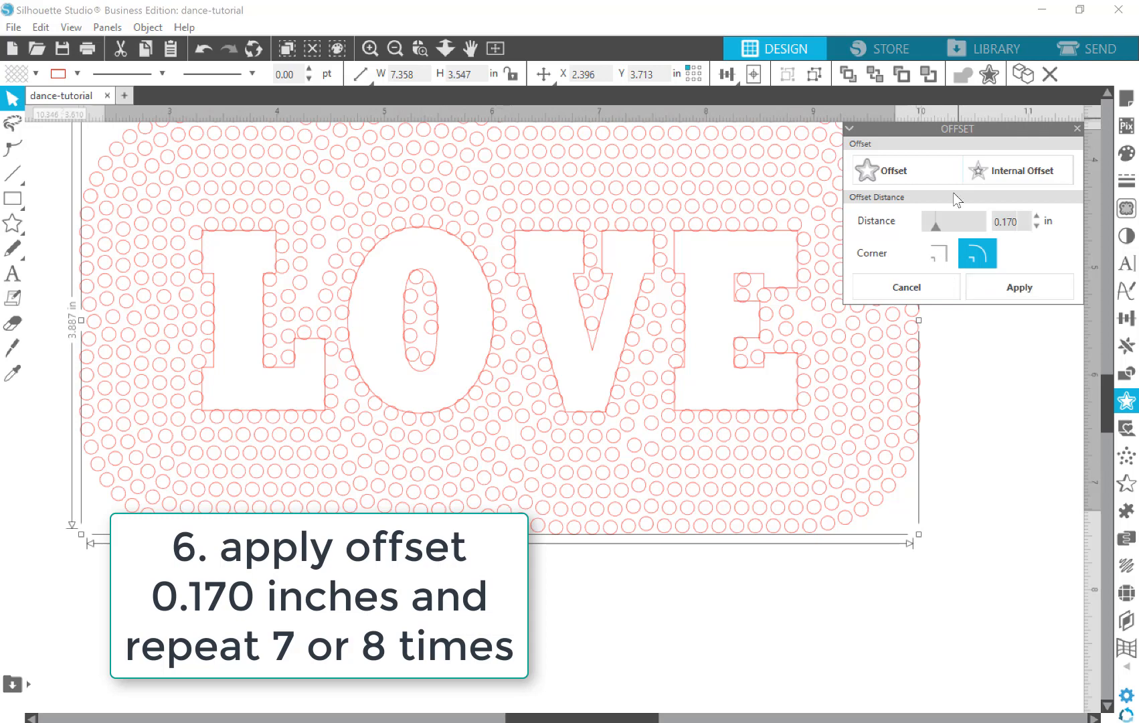
left_click(922, 167)
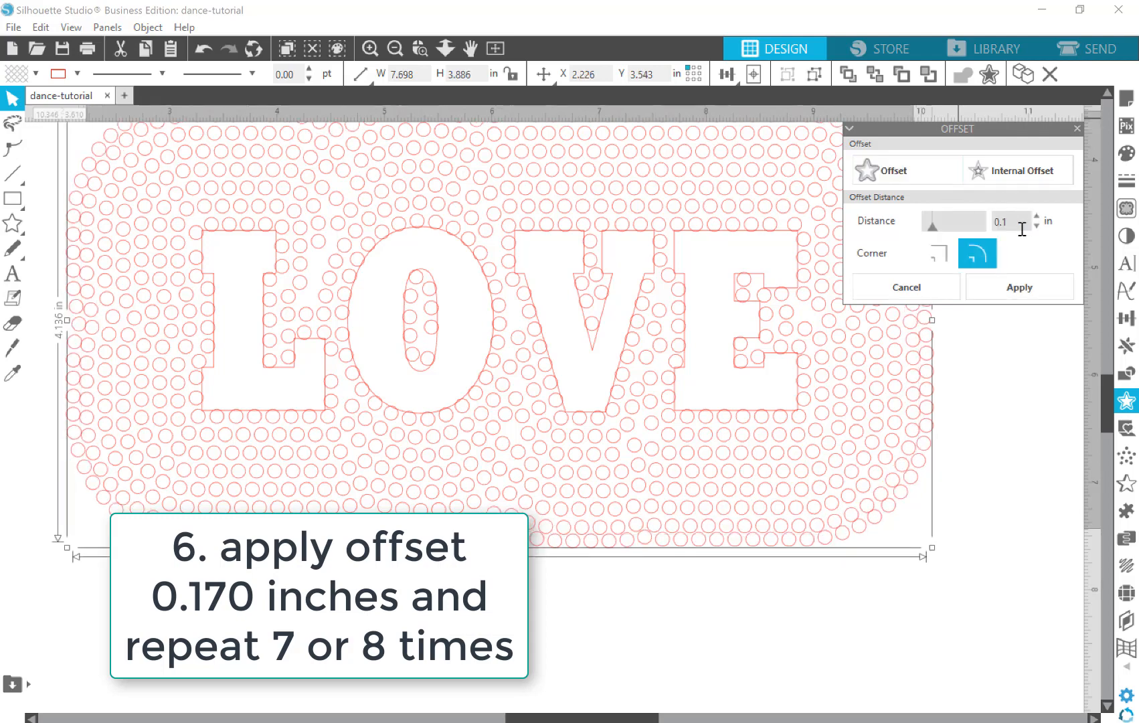
left_click(1022, 228)
type("0.170")
left_click(1007, 283)
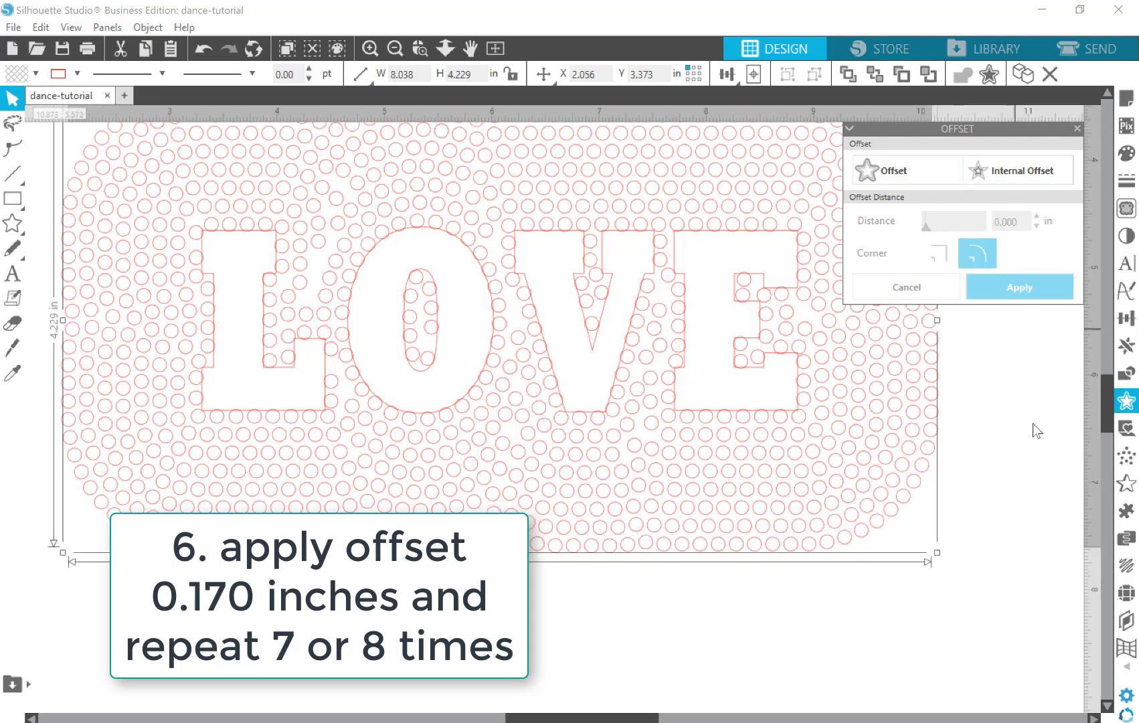
left_click(1037, 454)
Set the rhinestone spacing of the third offset row around LOVE to 0.250 in
left_click(471, 49)
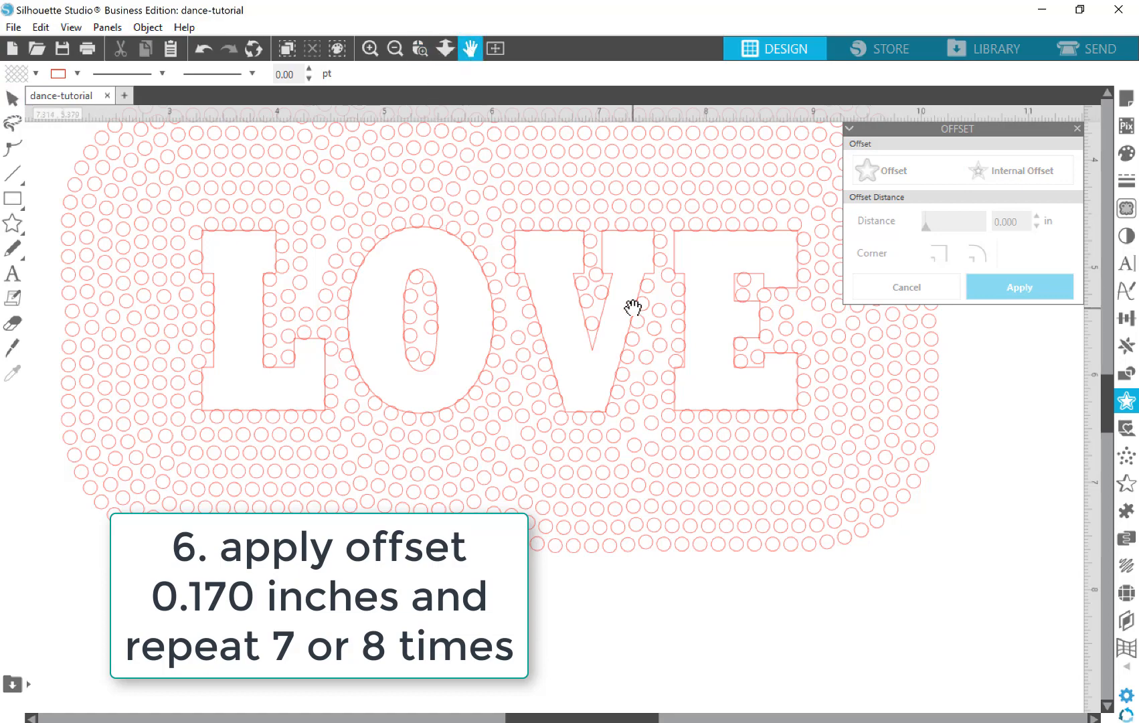
left_click_drag(630, 308, 622, 371)
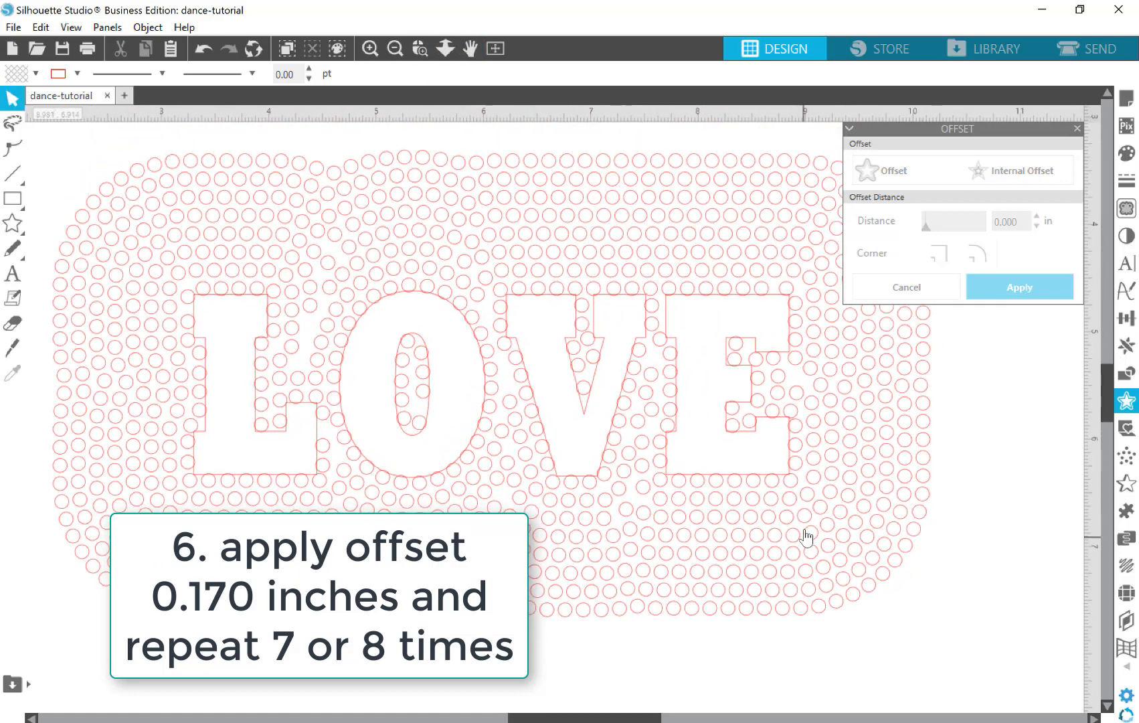
left_click(844, 499)
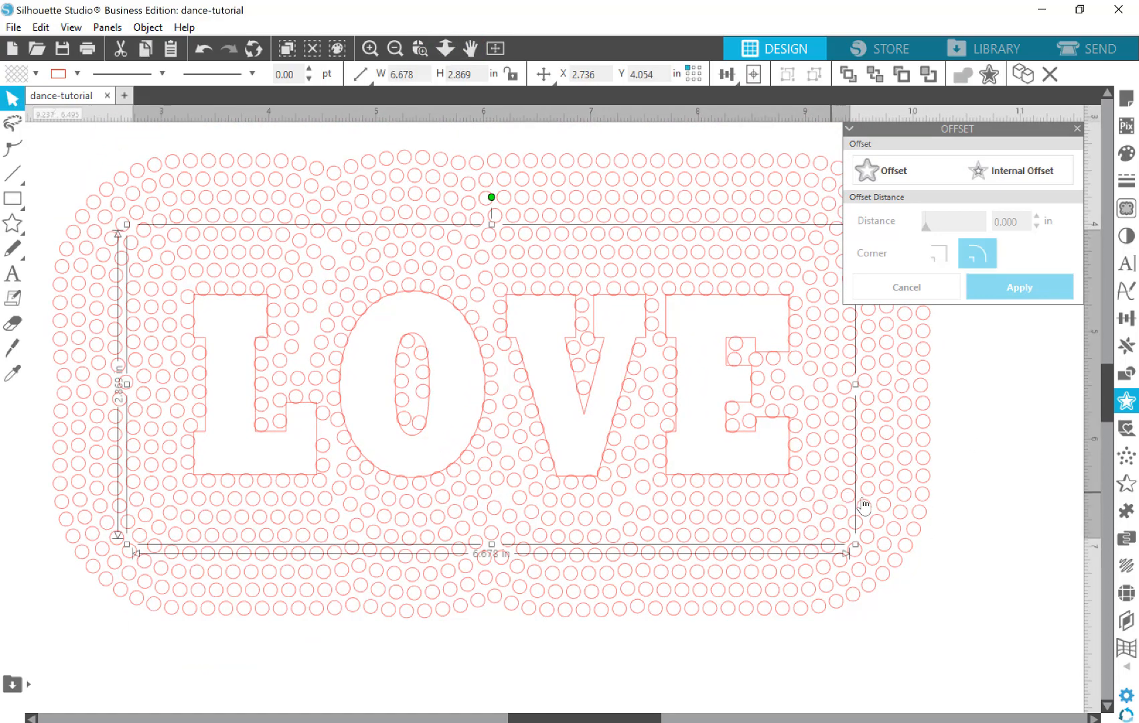
left_click(1125, 594)
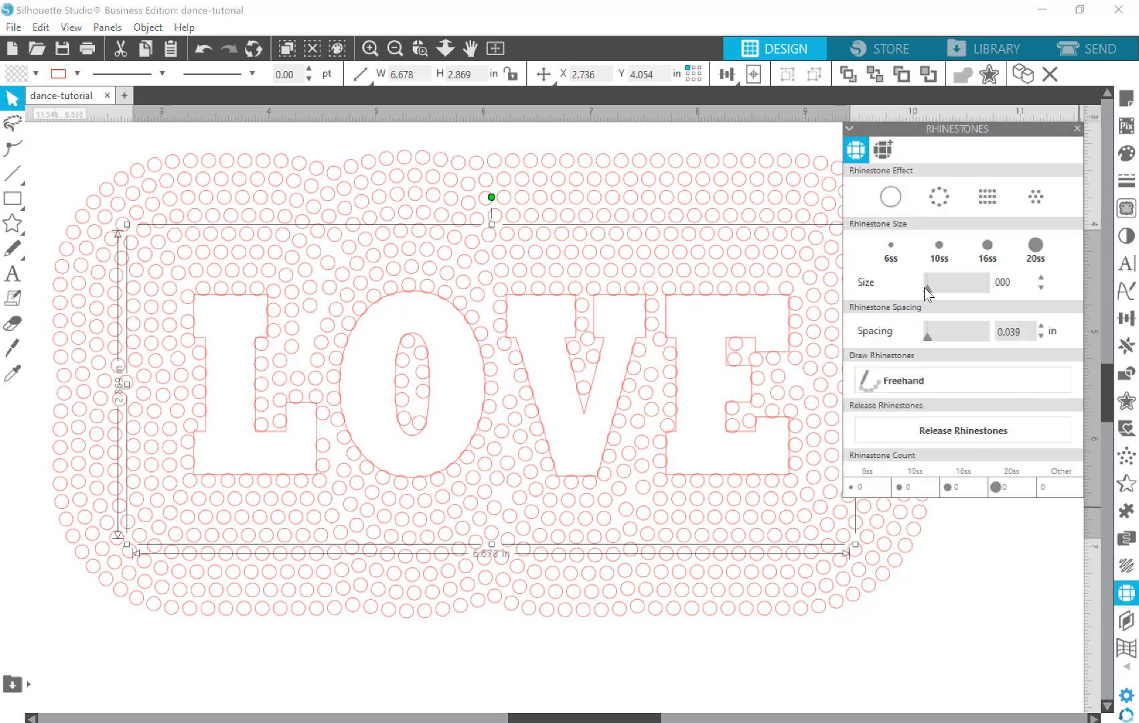
left_click_drag(929, 343, 935, 342)
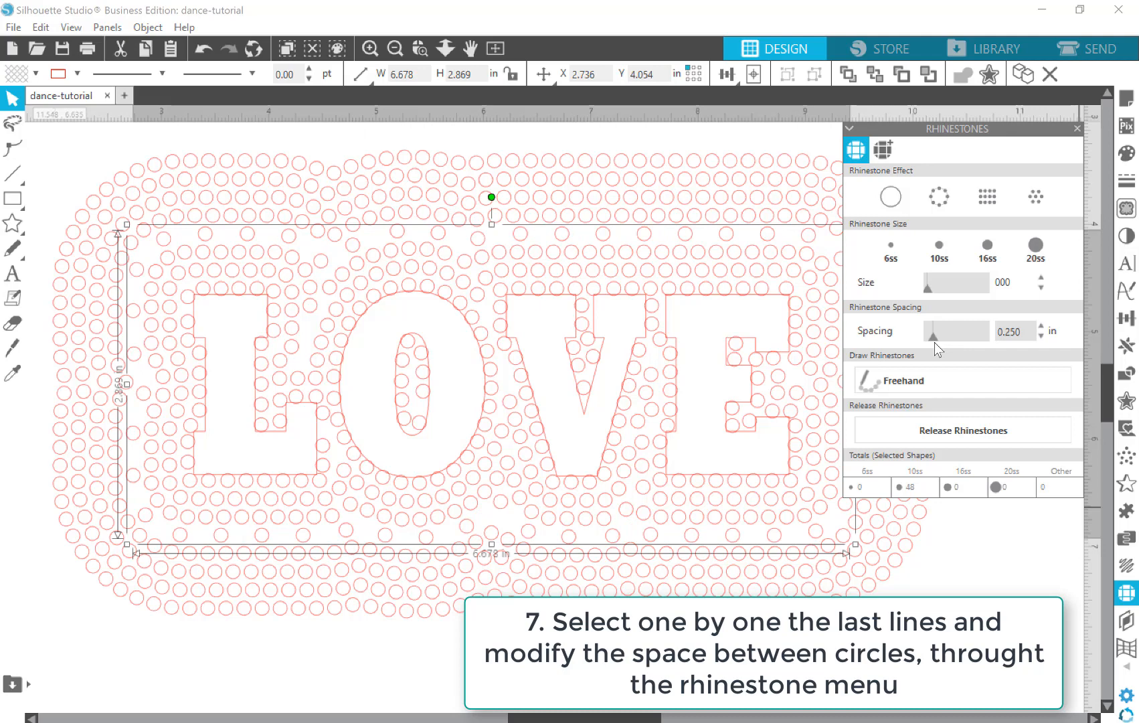
Set the rhinestone spacing to 0.125 in on the fourth offset row and 0.500 in on the fifth
left_click(683, 221)
mouse_move(936, 340)
left_mouse_down()
mouse_move(947, 343)
mouse_move(928, 341)
left_mouse_up()
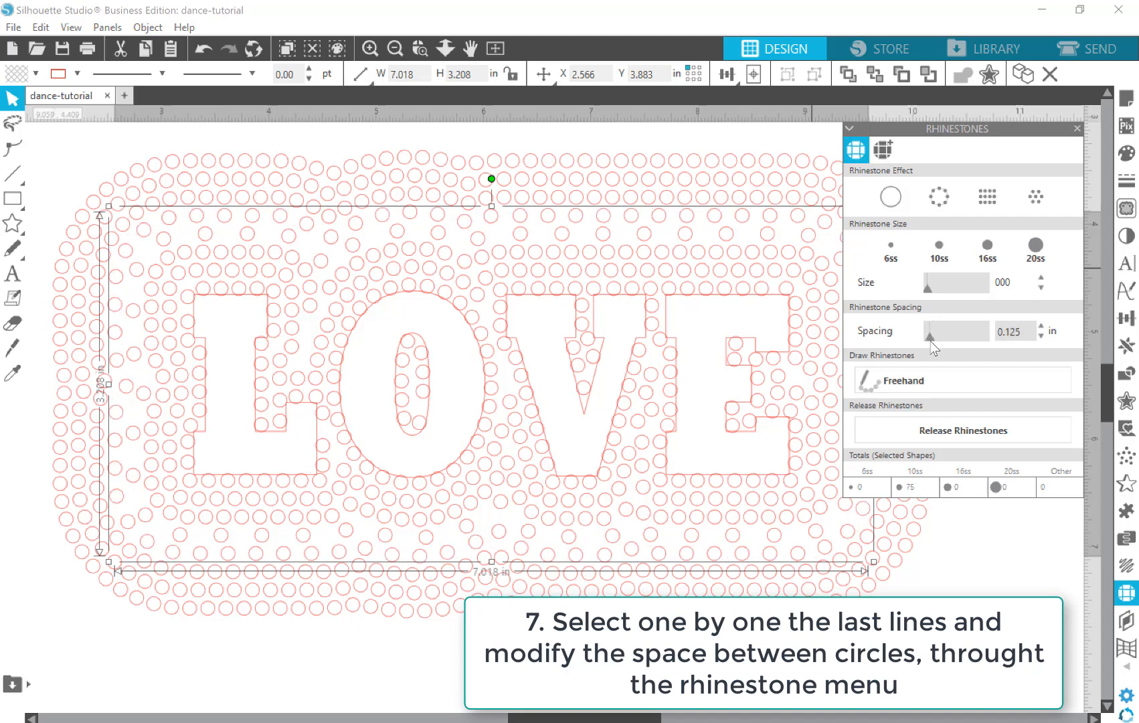
left_click(818, 204)
left_click_drag(928, 338, 939, 340)
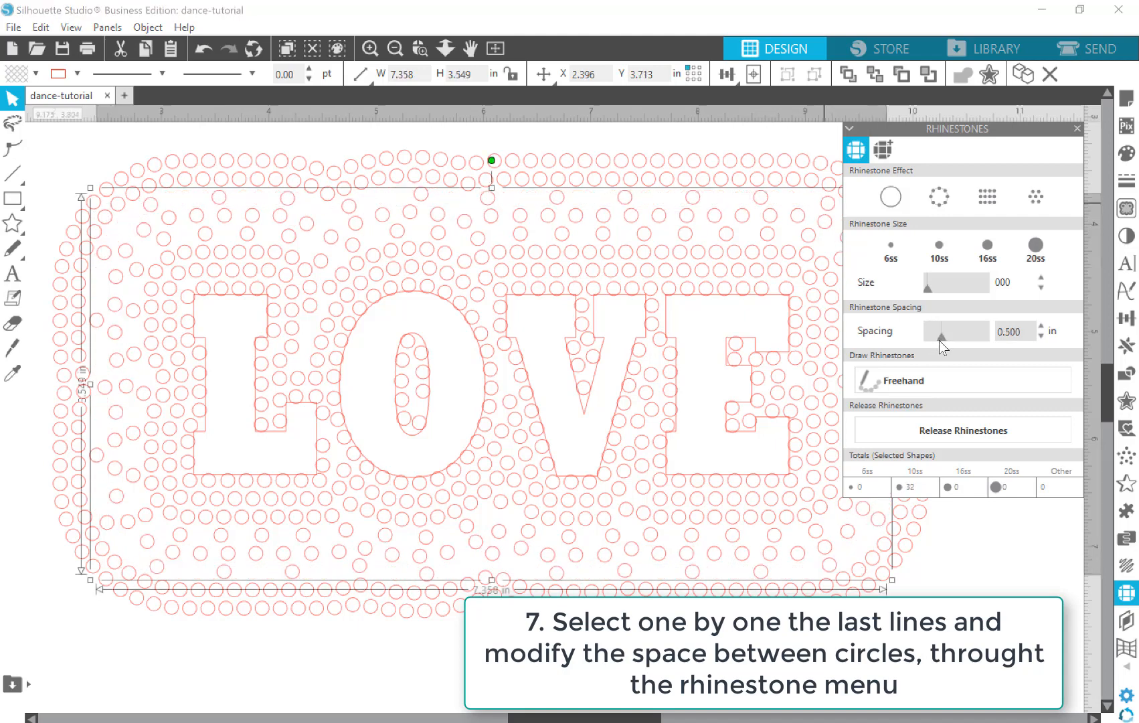
Widen the rhinestone spacing on the sixth offset row and set the outermost row's spacing to 1.250 in
left_click(709, 184)
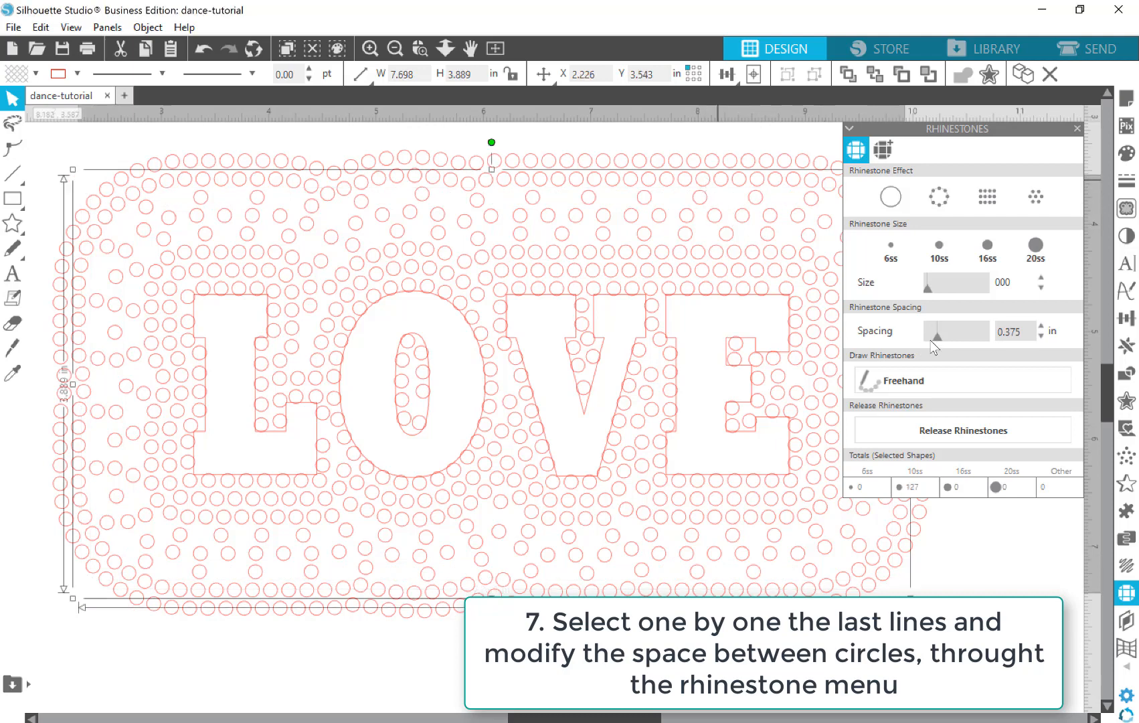
left_click_drag(948, 339, 964, 344)
left_click(700, 171)
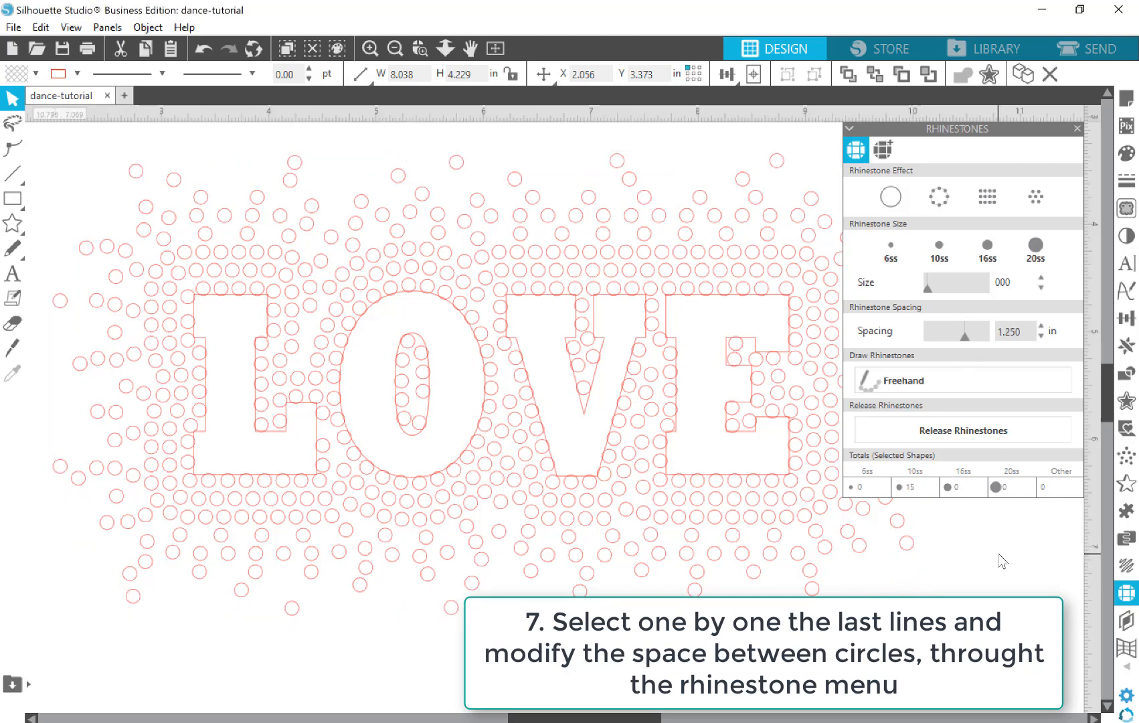
Select the whole LOVE design with all its rhinestone rows, release the rhinestones and deselect the design
left_click(396, 49)
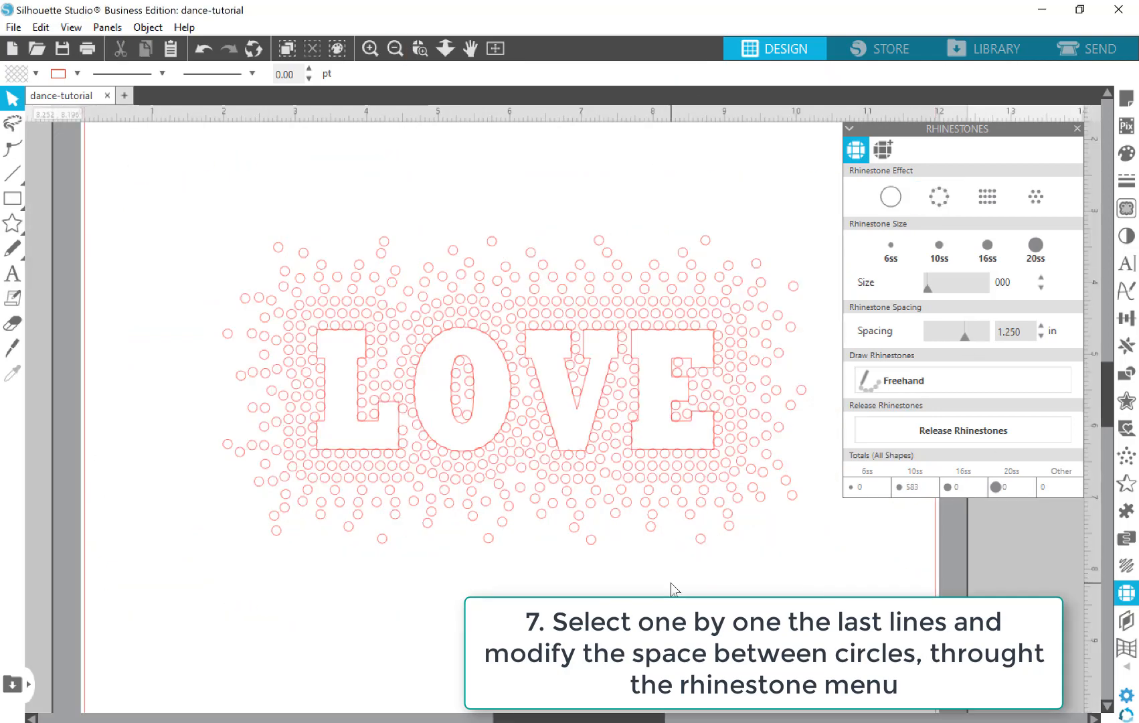
left_click(420, 48)
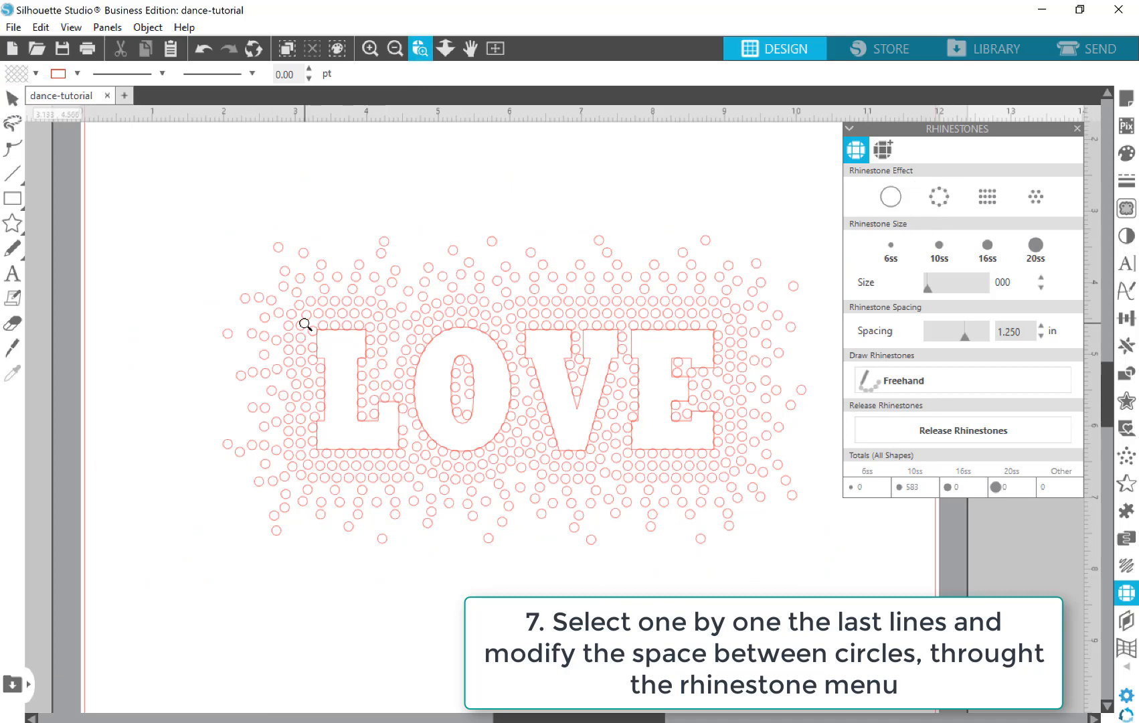
left_click_drag(307, 324, 437, 469)
left_click(395, 48)
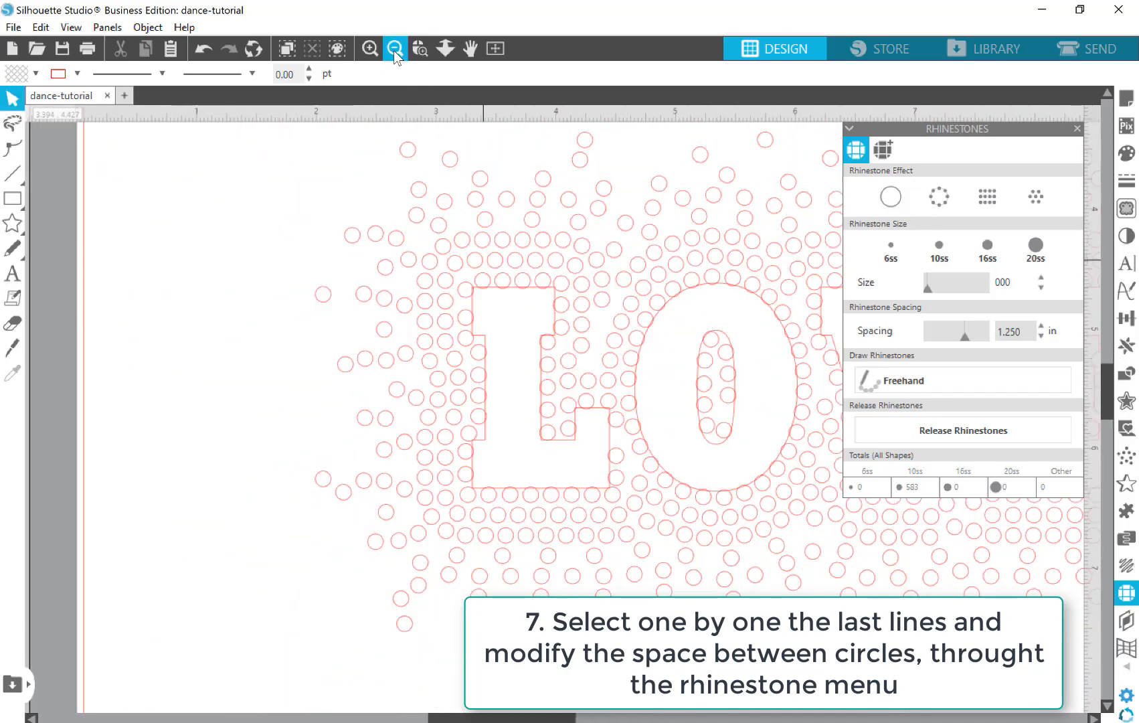
left_click_drag(595, 719, 665, 718)
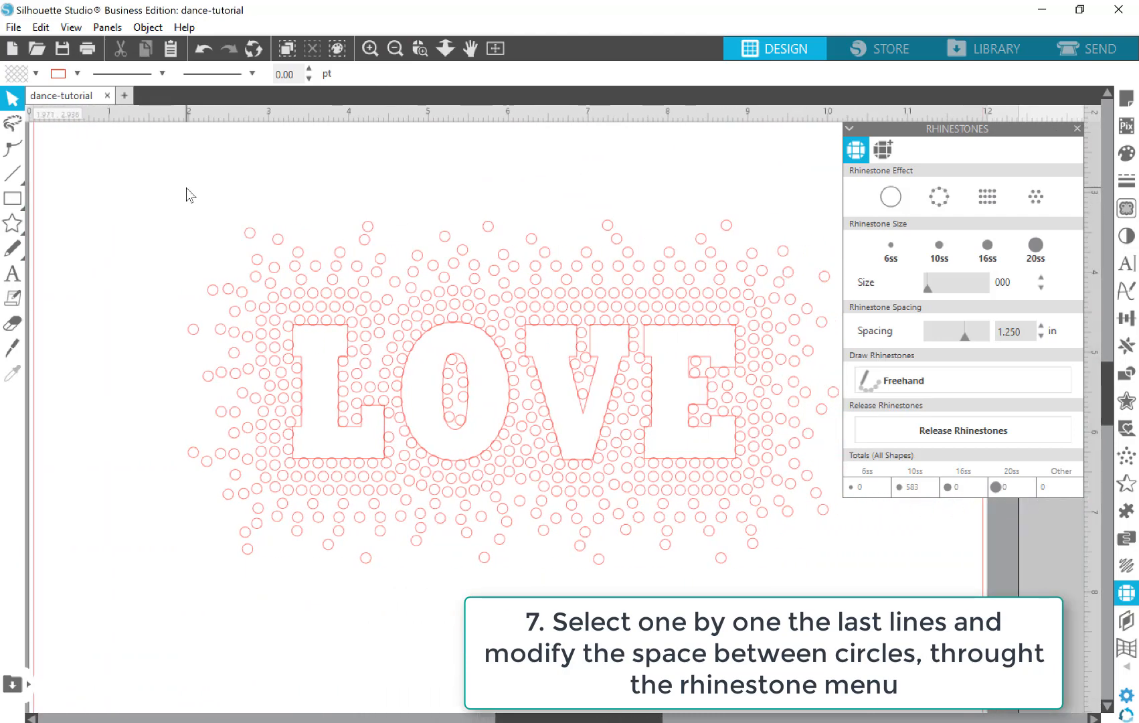
left_click_drag(186, 188, 901, 563)
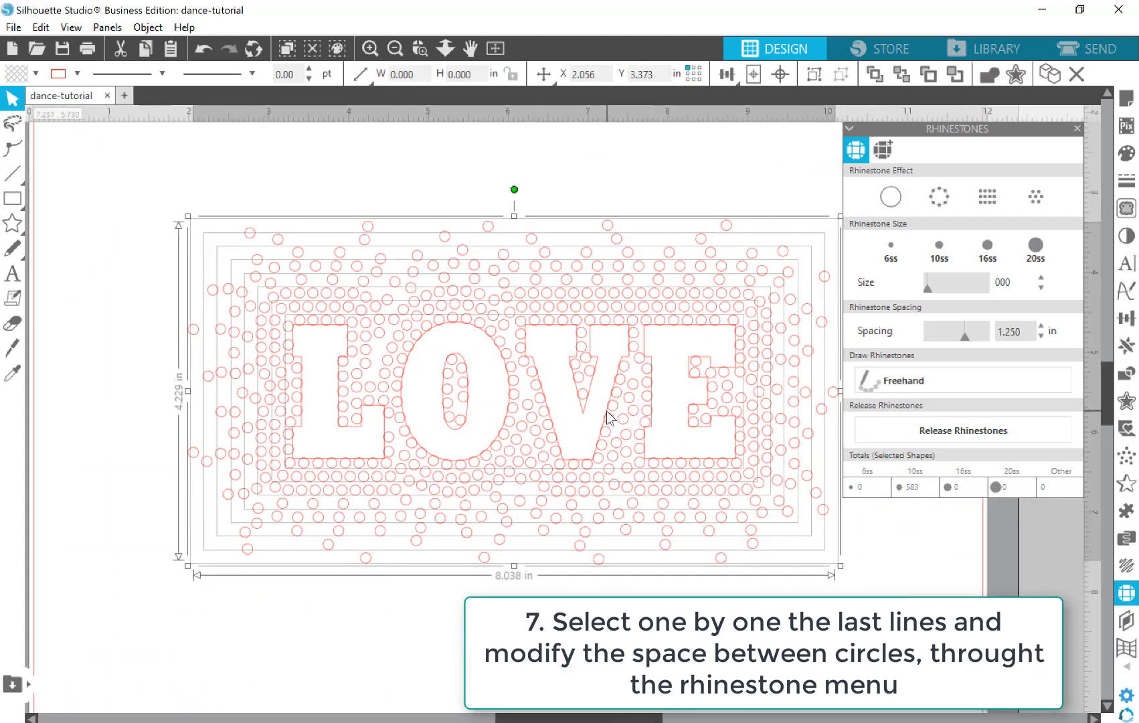
left_click(909, 434)
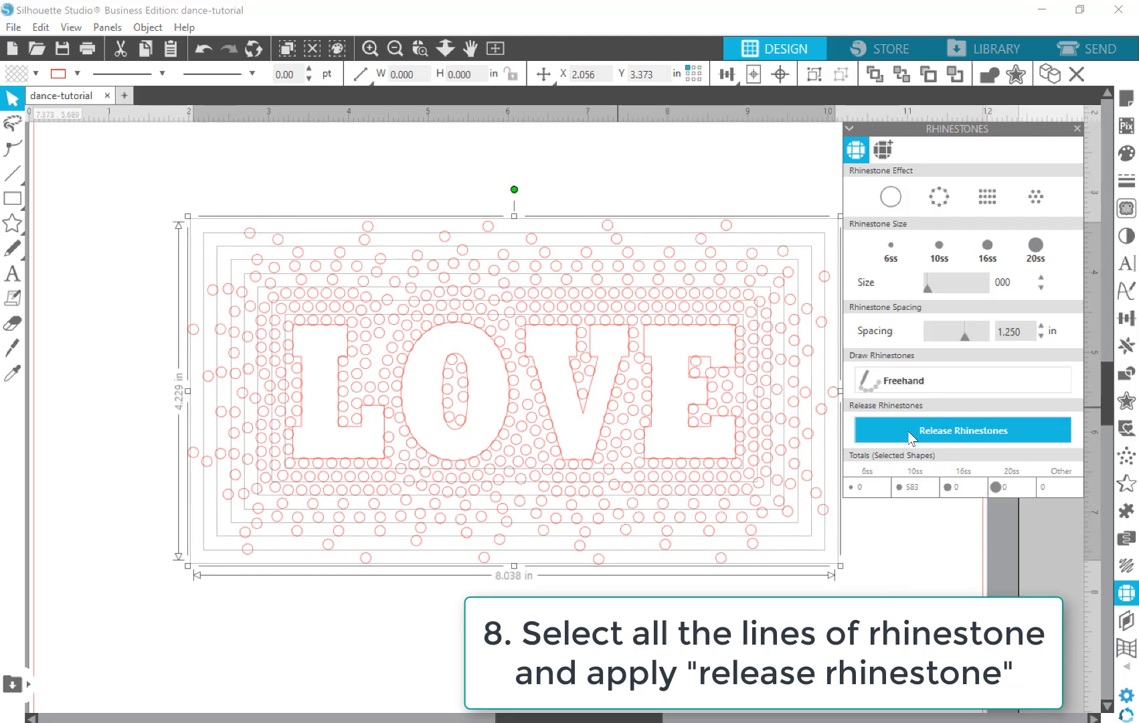
left_click(464, 157)
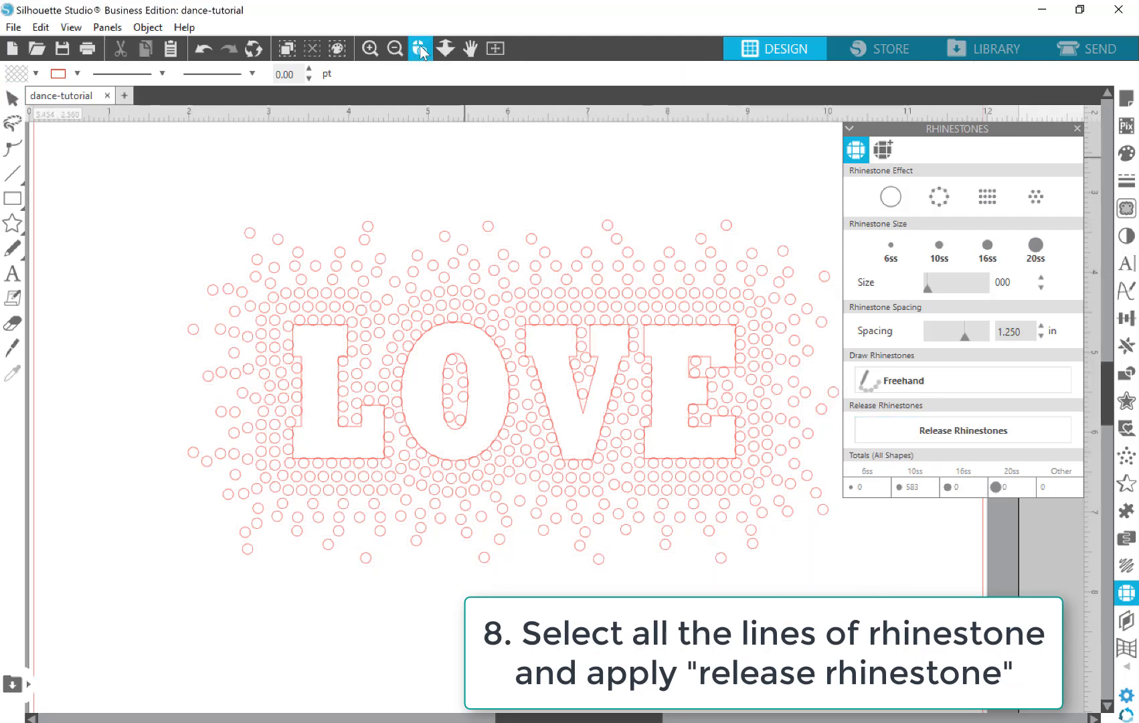
Move the middle rhinestone on the L's upper-left serif edge slightly upward, midway between its neighbours
left_click_drag(455, 491, 268, 313)
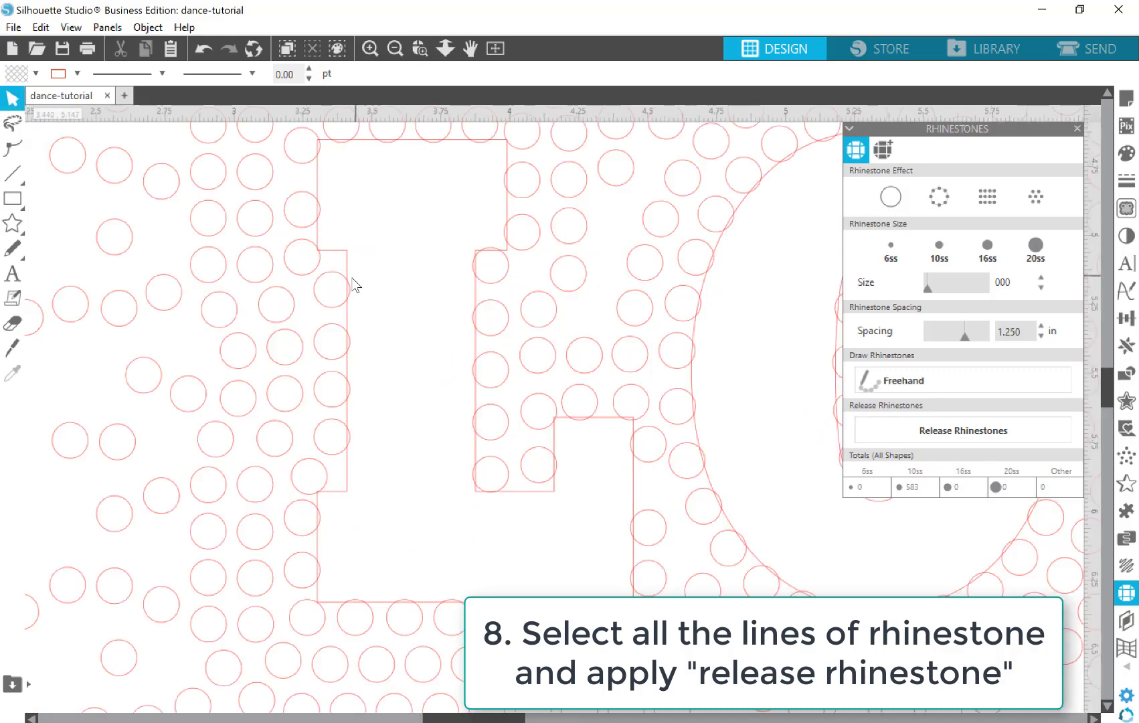
left_click(470, 48)
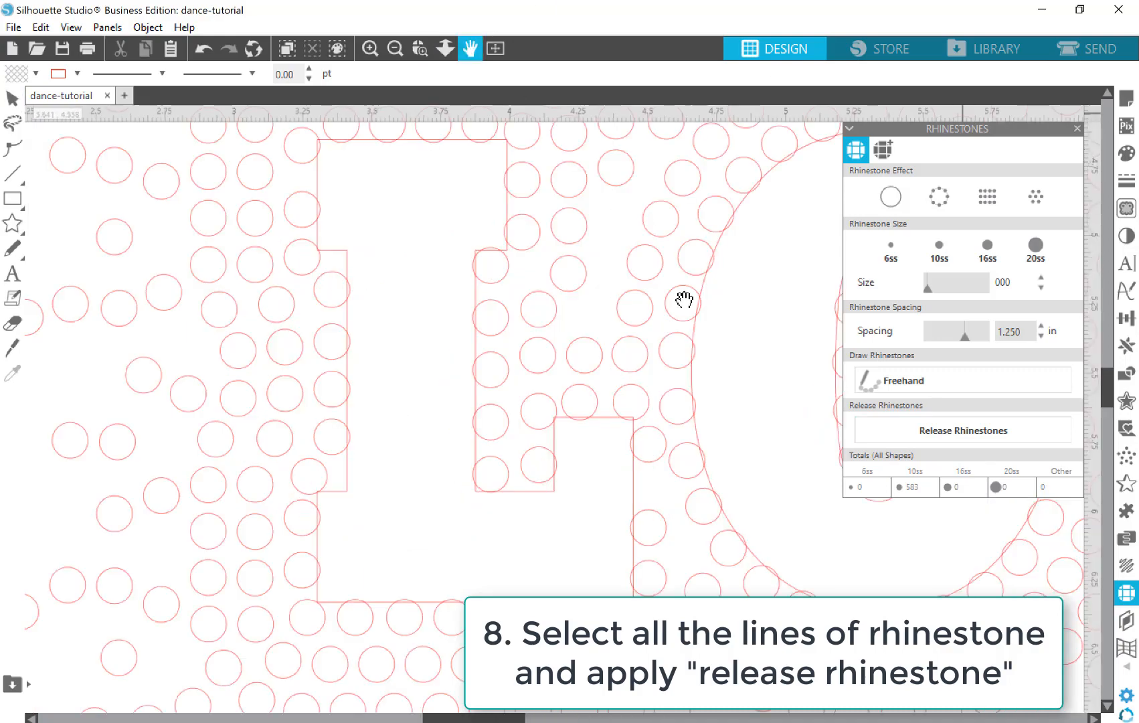
left_click_drag(682, 305, 720, 449)
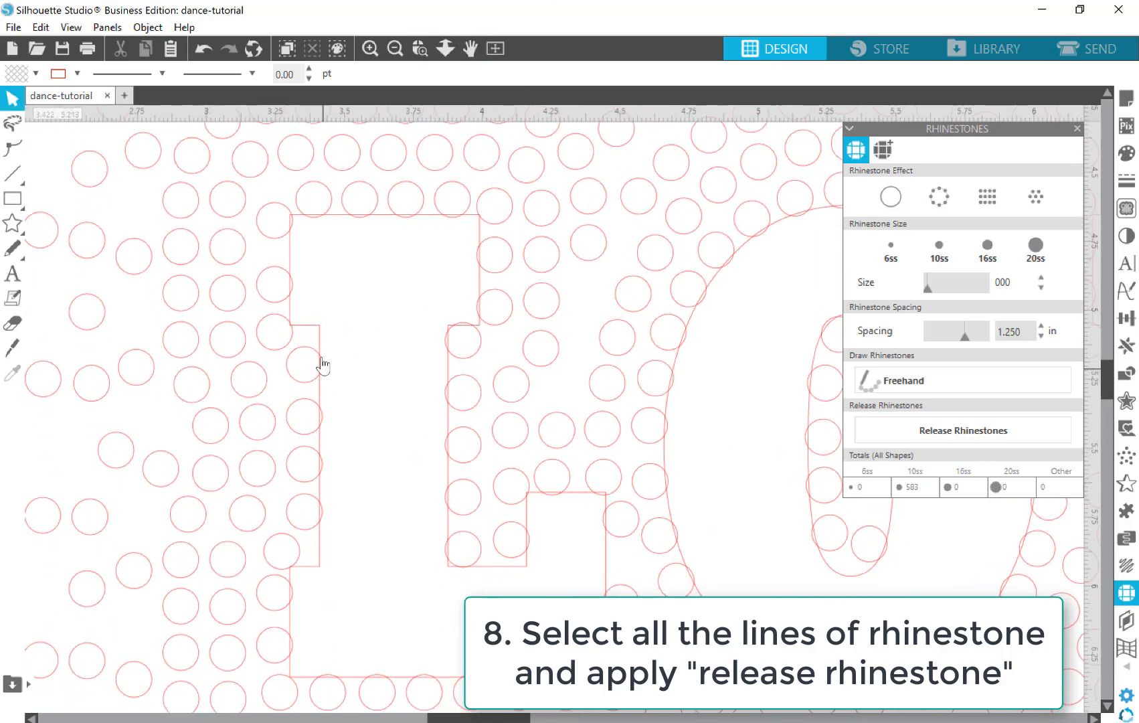
left_click_drag(282, 269, 280, 257)
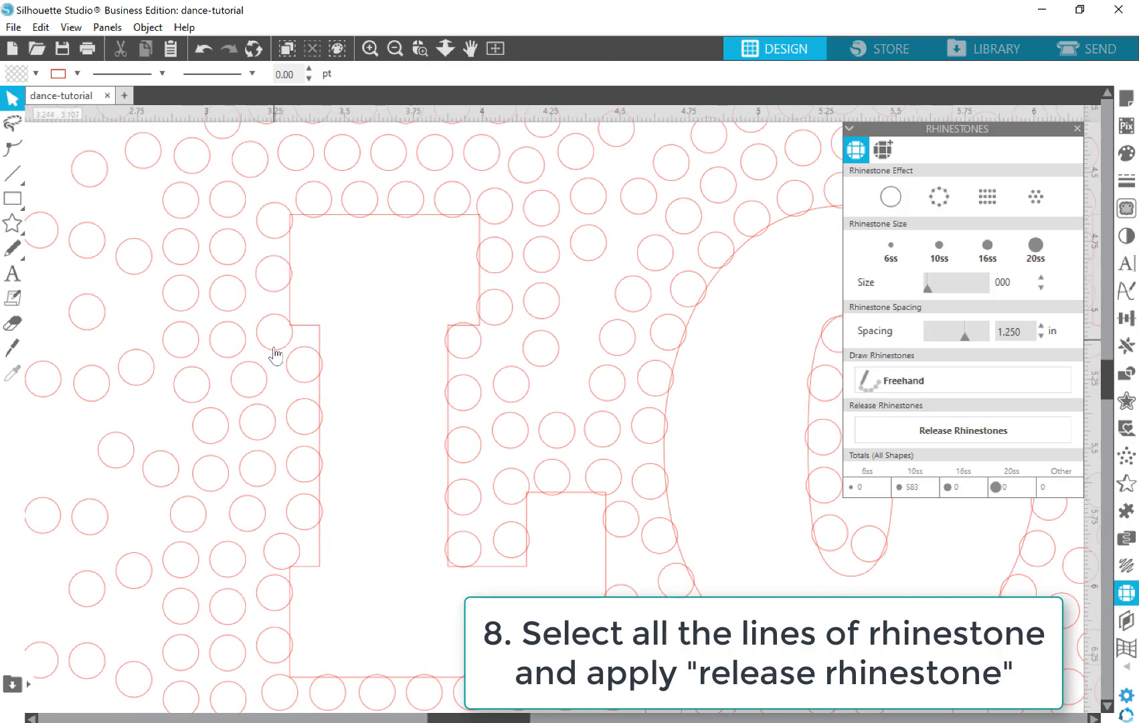
Nudge the lowest stones beside the L's upper serif upward, shift the stone above its arm slightly right, and undo the accidental outline move
left_click_drag(273, 349, 274, 343)
left_click(421, 535)
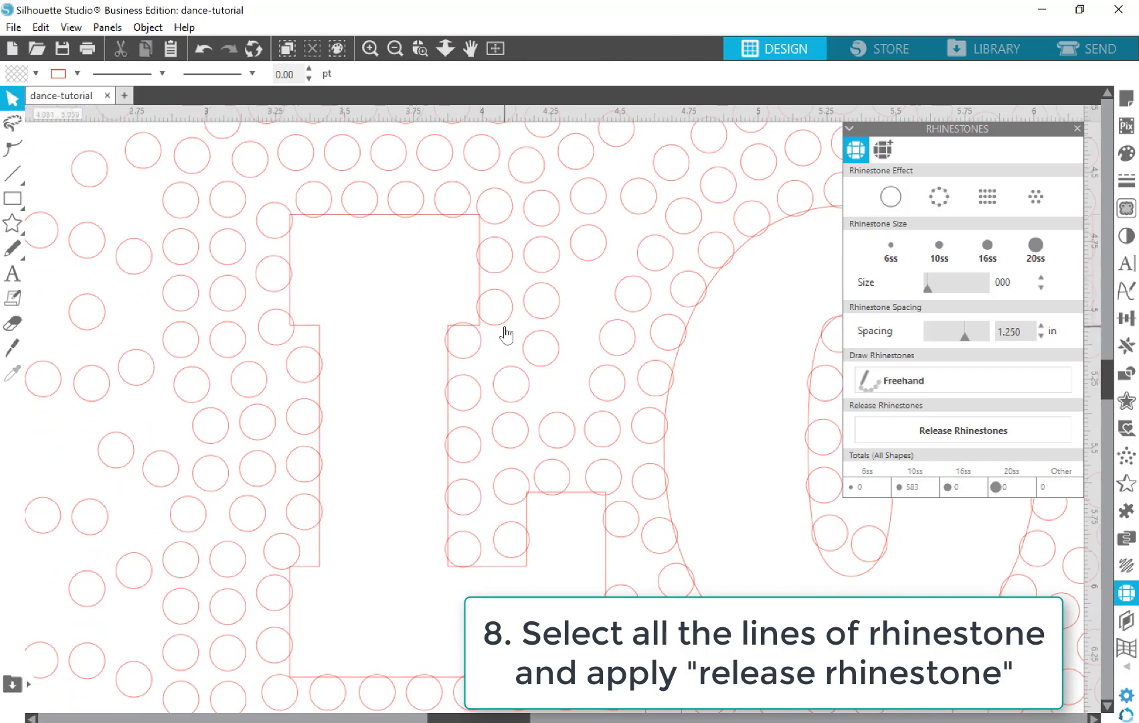
left_click_drag(506, 335, 503, 323)
left_click(559, 527)
left_click_drag(561, 476, 572, 483)
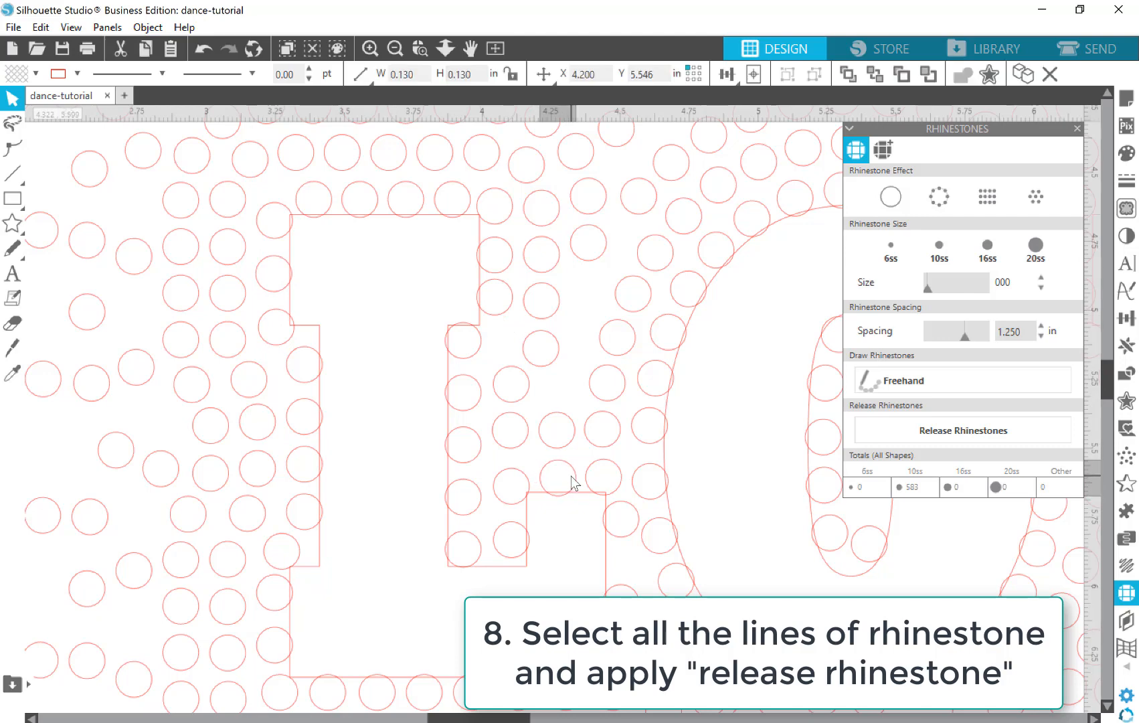
left_click(522, 555)
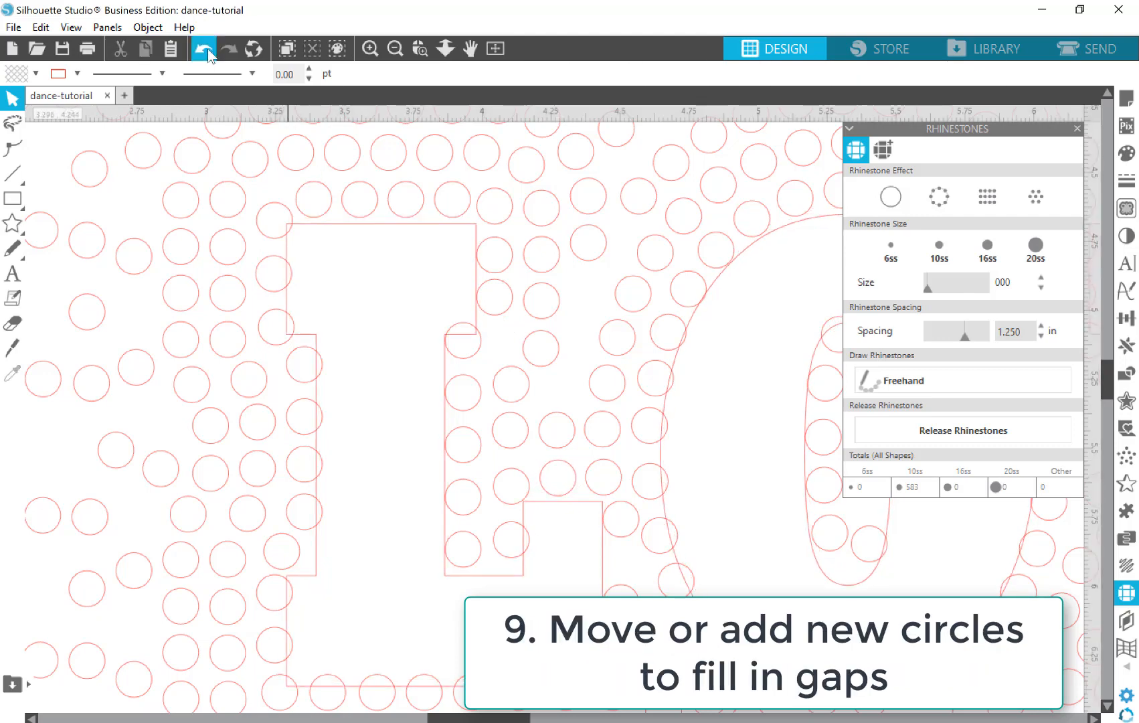
left_click(204, 49)
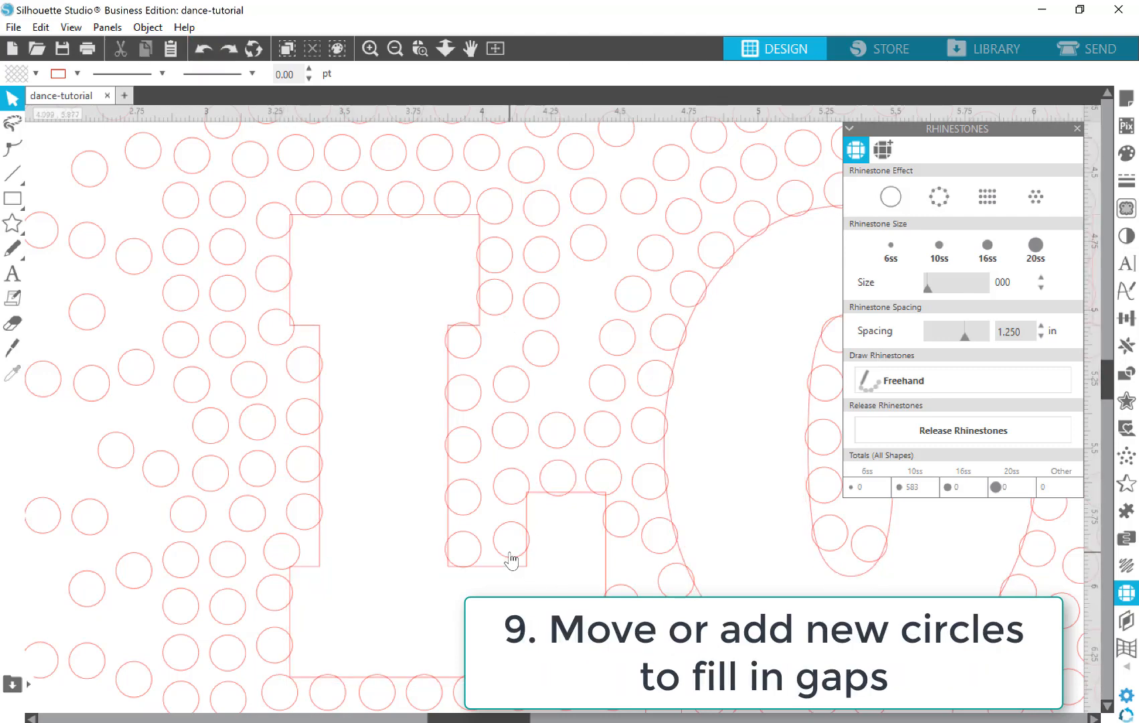
Reposition the stones in the second column beside the L's stem, spreading them evenly from the inner corner up to the serif
left_click_drag(509, 552, 506, 564)
left_click(511, 519)
left_click_drag(514, 498, 513, 504)
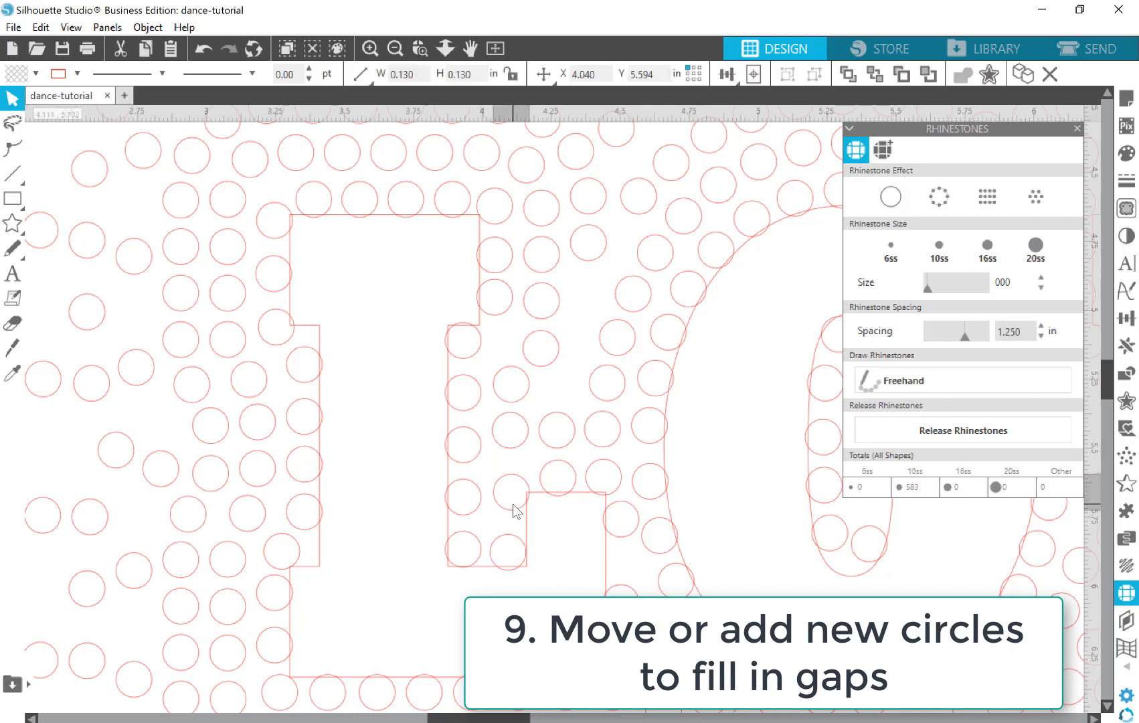
left_click(516, 476)
left_click_drag(513, 448, 513, 455)
left_click(518, 411)
left_click_drag(526, 356, 497, 353)
left_click(503, 408)
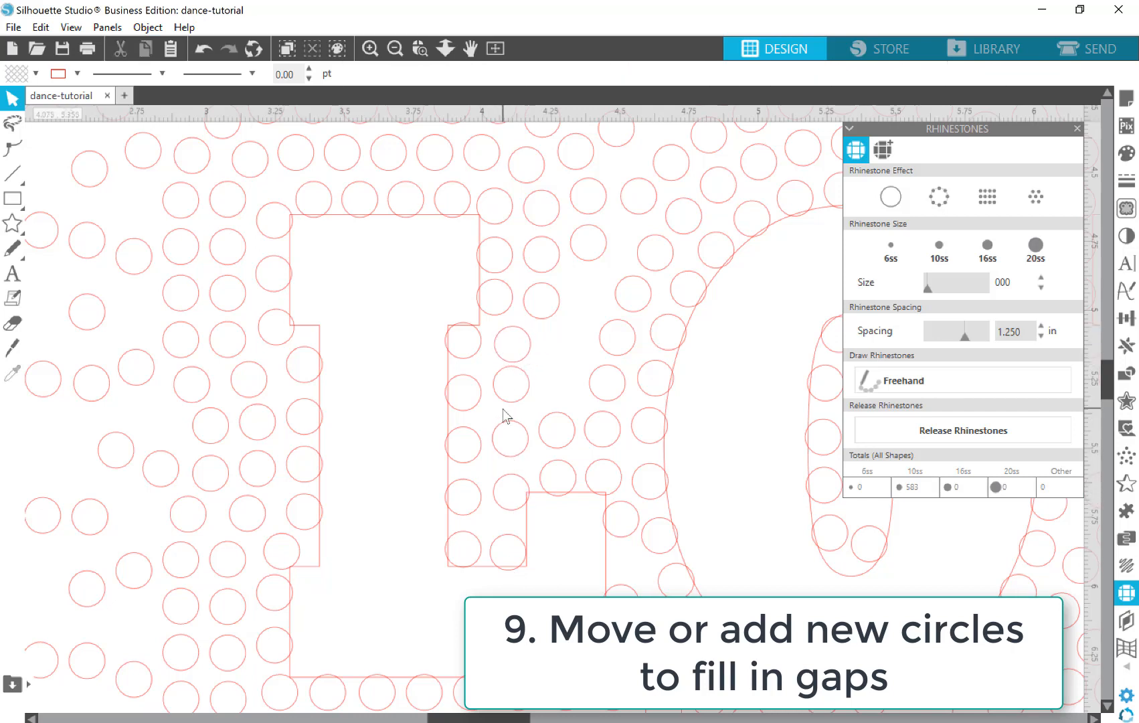
left_click_drag(512, 398, 512, 404)
left_click(525, 367)
Add three rhinestones to fill the gap between the L's stem and the O, just below the upper serif
left_click(522, 356)
left_click_drag(525, 356, 577, 355)
left_click(585, 363)
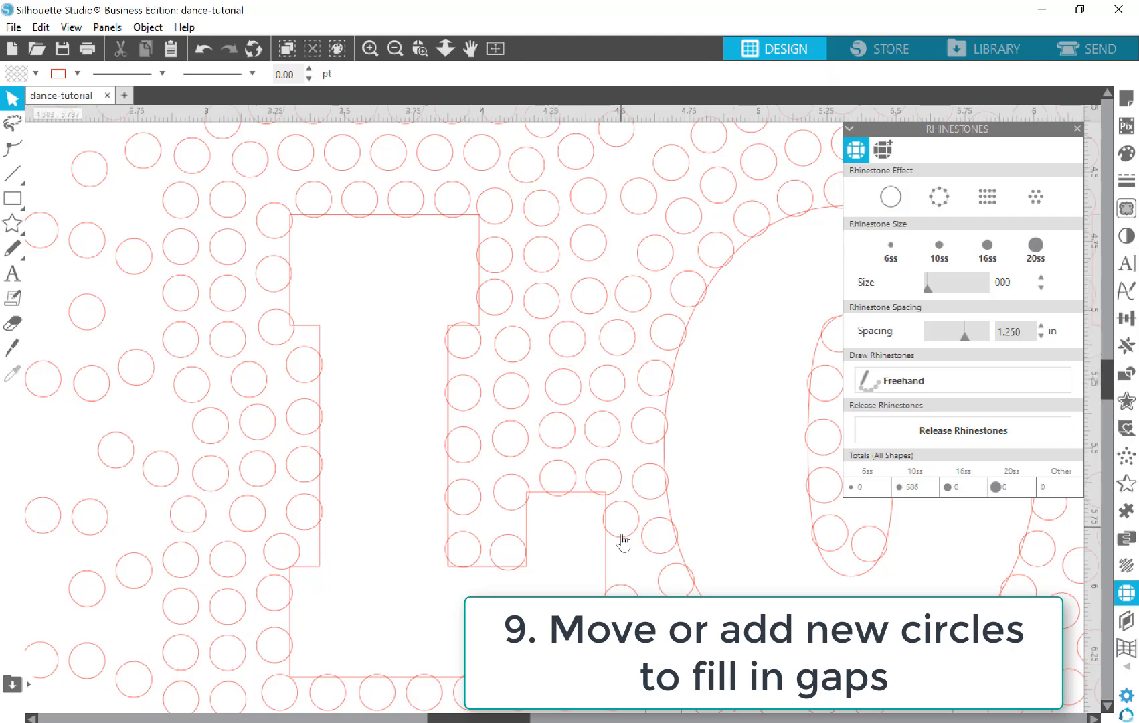
Position stones along the right edge of the L's arm to form a rough vertical column beside the O
left_click_drag(621, 535, 620, 547)
mouse_move(632, 614)
left_mouse_down()
mouse_move(626, 581)
mouse_move(623, 626)
left_mouse_up()
left_click(627, 581)
scroll(621, 415, "down", 3)
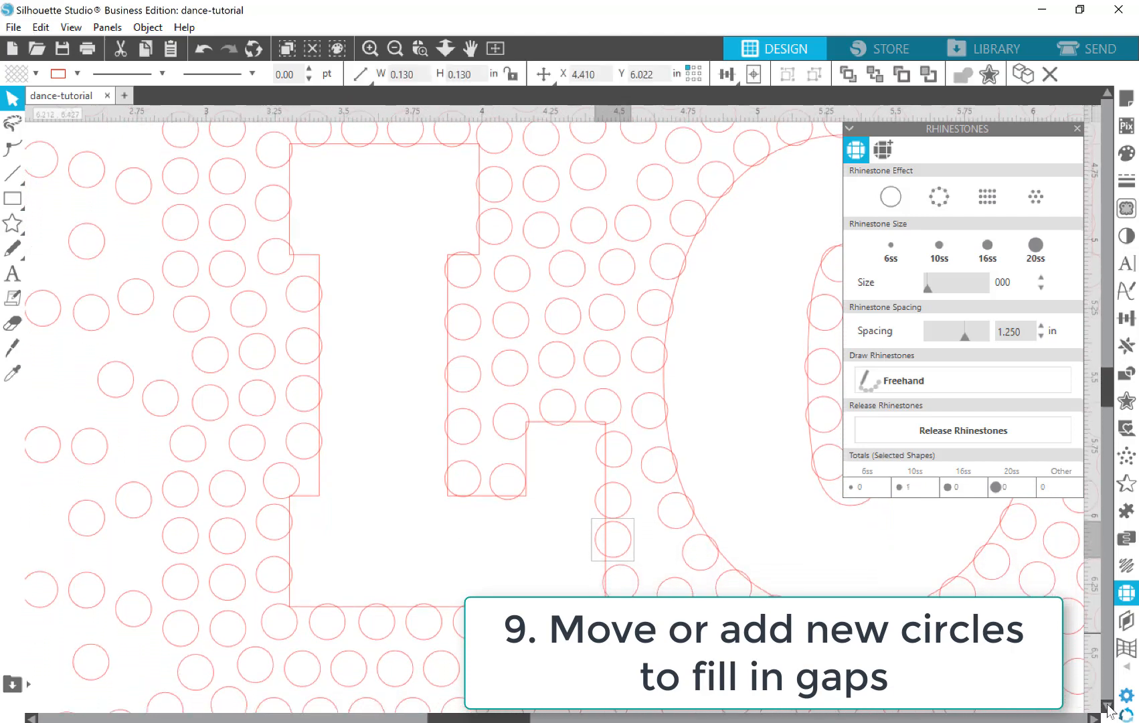
Align the five stones along the right edge of the L's arm on their horizontal centers and space them evenly vertically
left_click(629, 454, "shift")
left_click(628, 506, "shift")
left_click(628, 542, "shift")
left_click(636, 575, "shift")
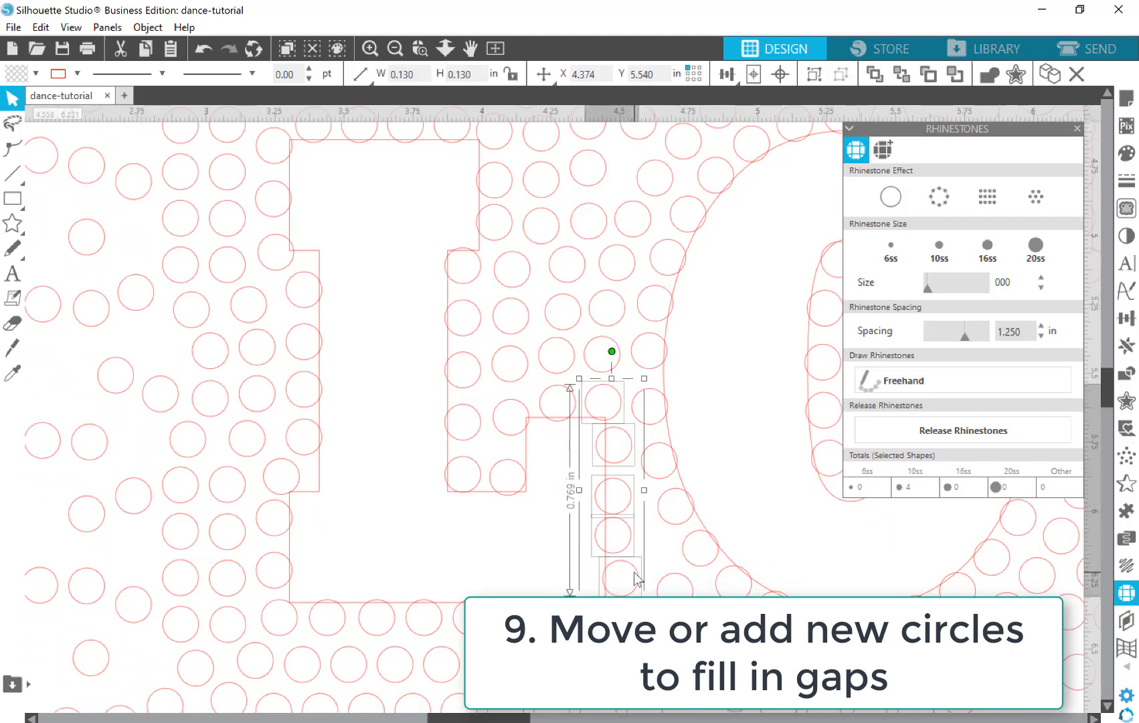
left_click(1126, 319)
left_click(1015, 222)
left_click(967, 335)
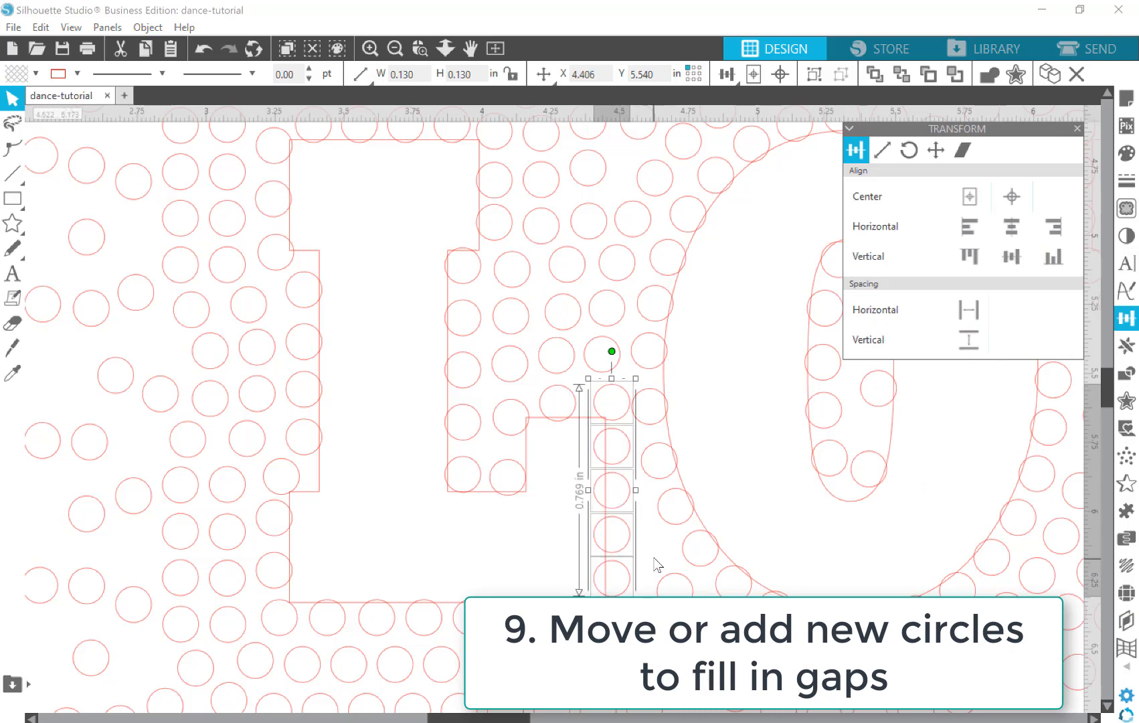
left_click(655, 558)
Space the column of seven stones by the L's arm evenly in the vertical direction and add one stone between it and the O
left_click(613, 353)
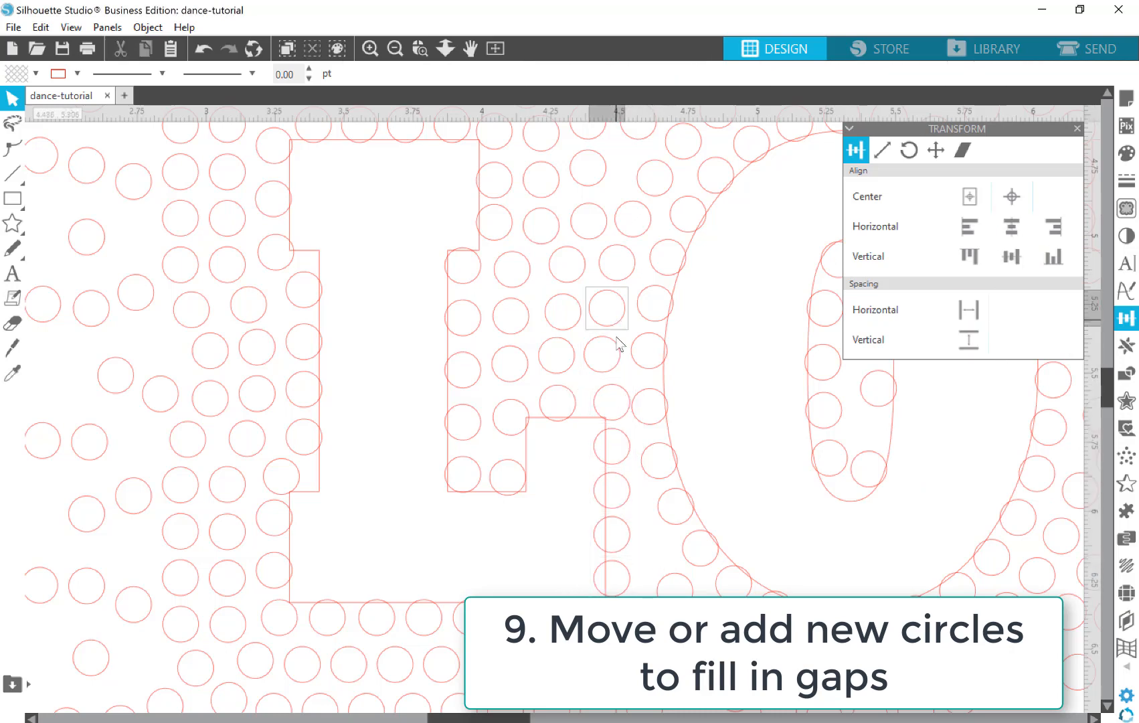
left_click(613, 316, "shift")
left_click(613, 402, "shift")
left_click(612, 446, "shift")
left_click(612, 491, "shift")
left_click(611, 535, "shift")
left_click(612, 579, "shift")
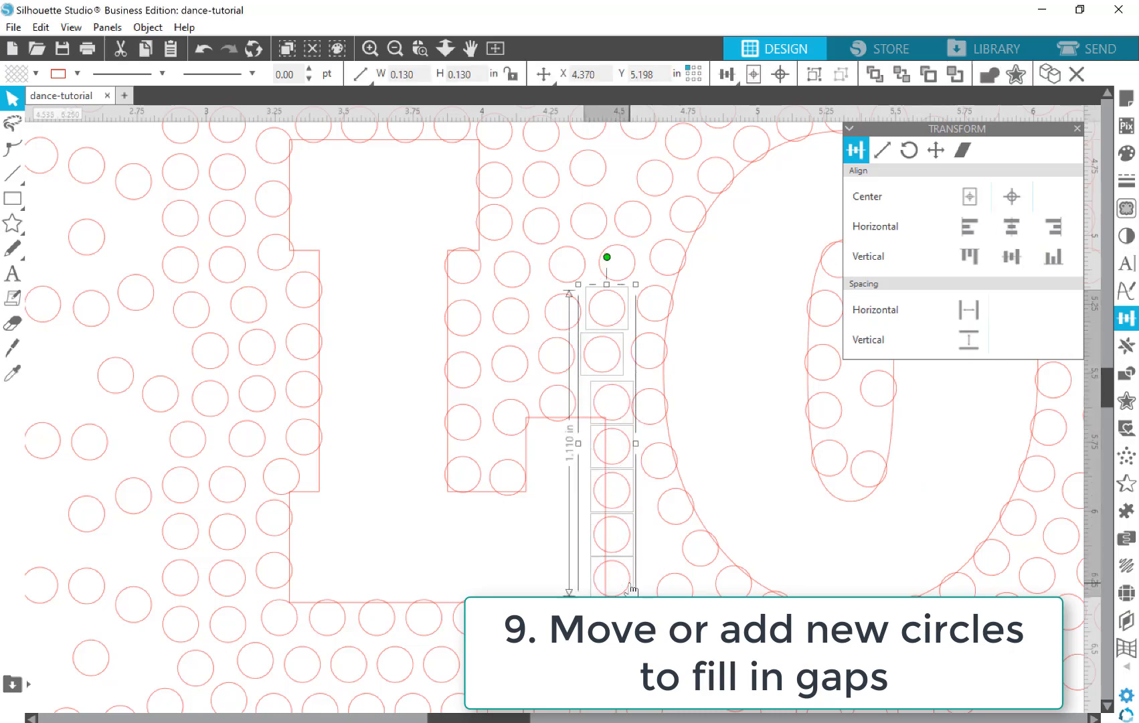
left_click(968, 341)
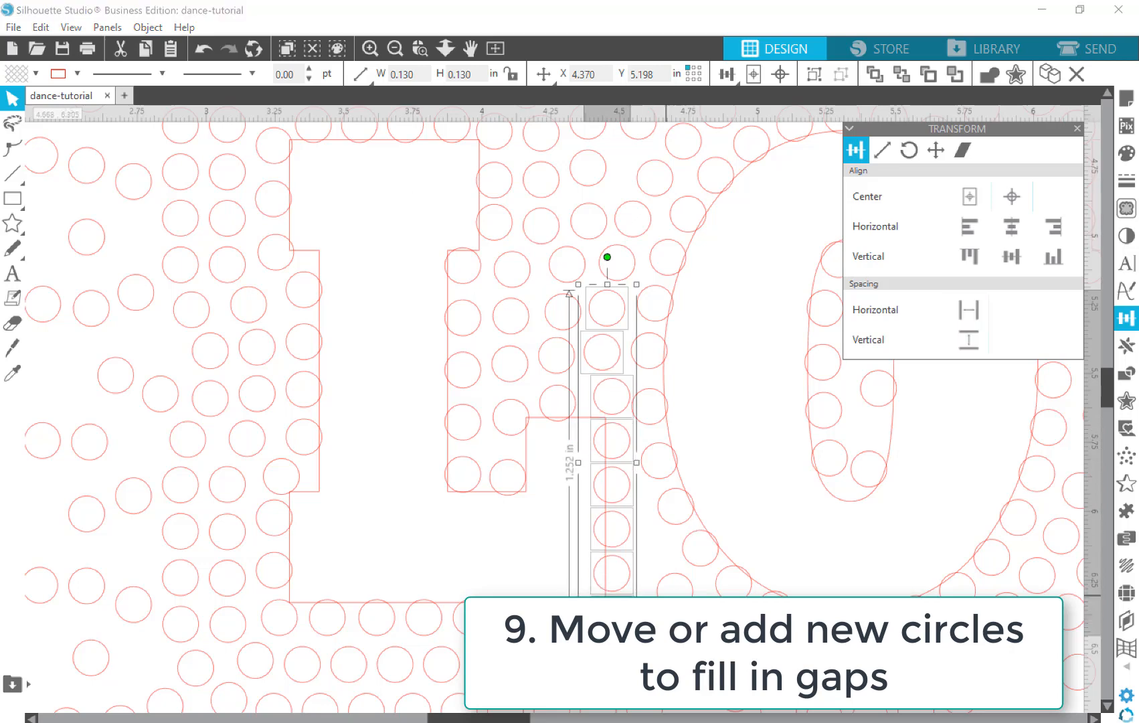
left_click(663, 604)
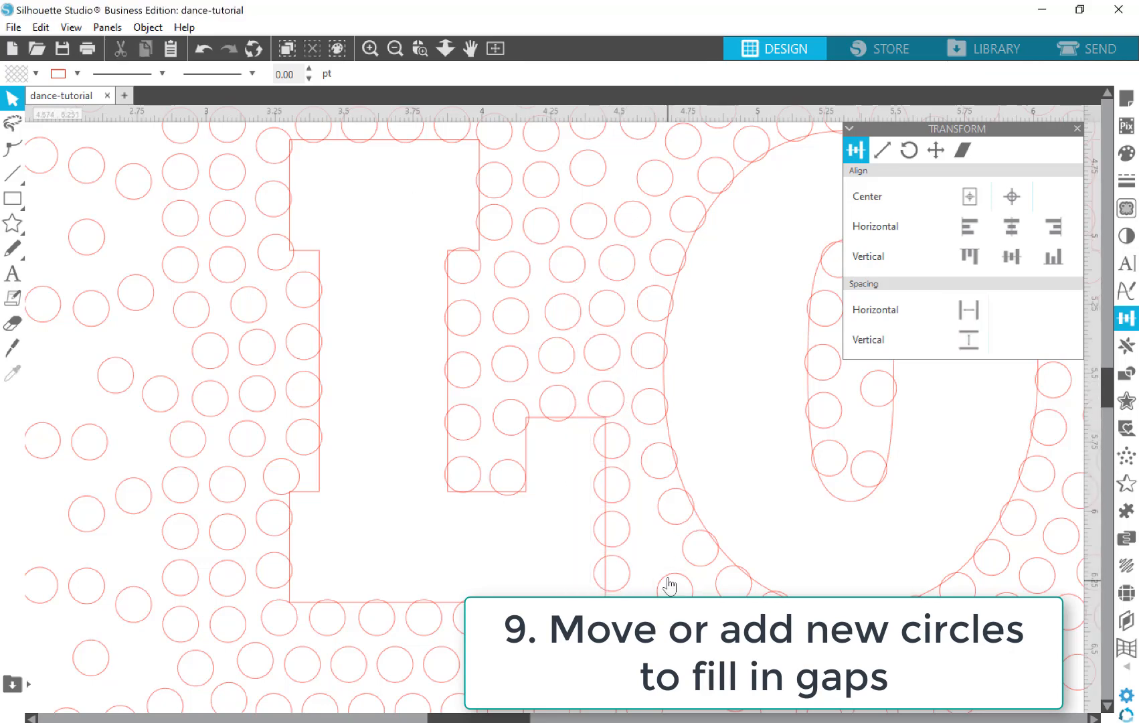
left_click_drag(666, 588, 647, 541)
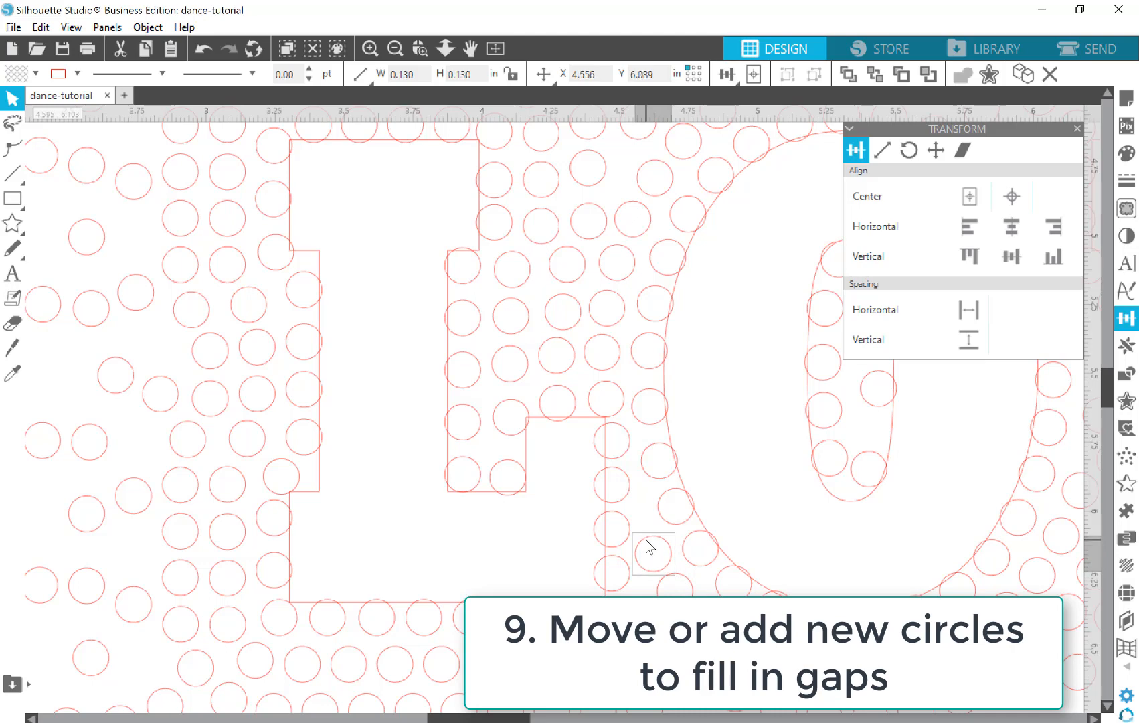
Shift the stones at the top and along the right side of the O's inner oval upward
left_click_drag(625, 428, 356, 476)
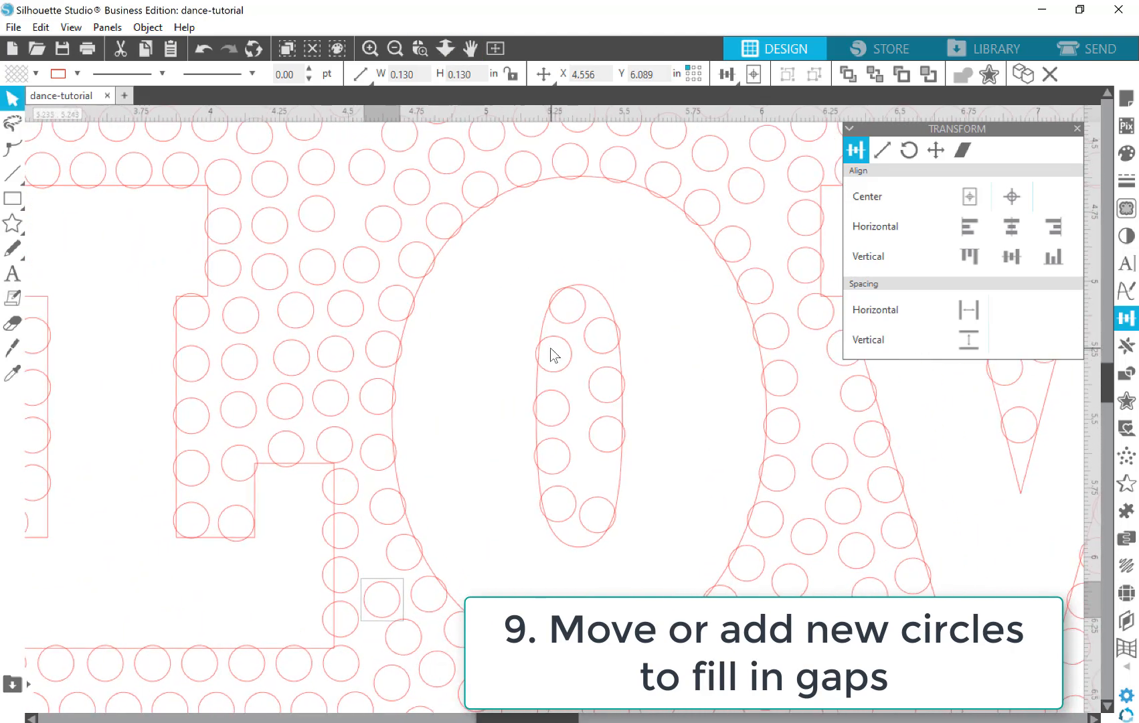
mouse_move(592, 342)
left_mouse_down()
mouse_move(602, 308)
mouse_move(565, 319)
mouse_move(590, 320)
left_mouse_up()
left_click(589, 317)
left_click(586, 318)
left_click(588, 338)
left_click_drag(591, 399, 591, 369)
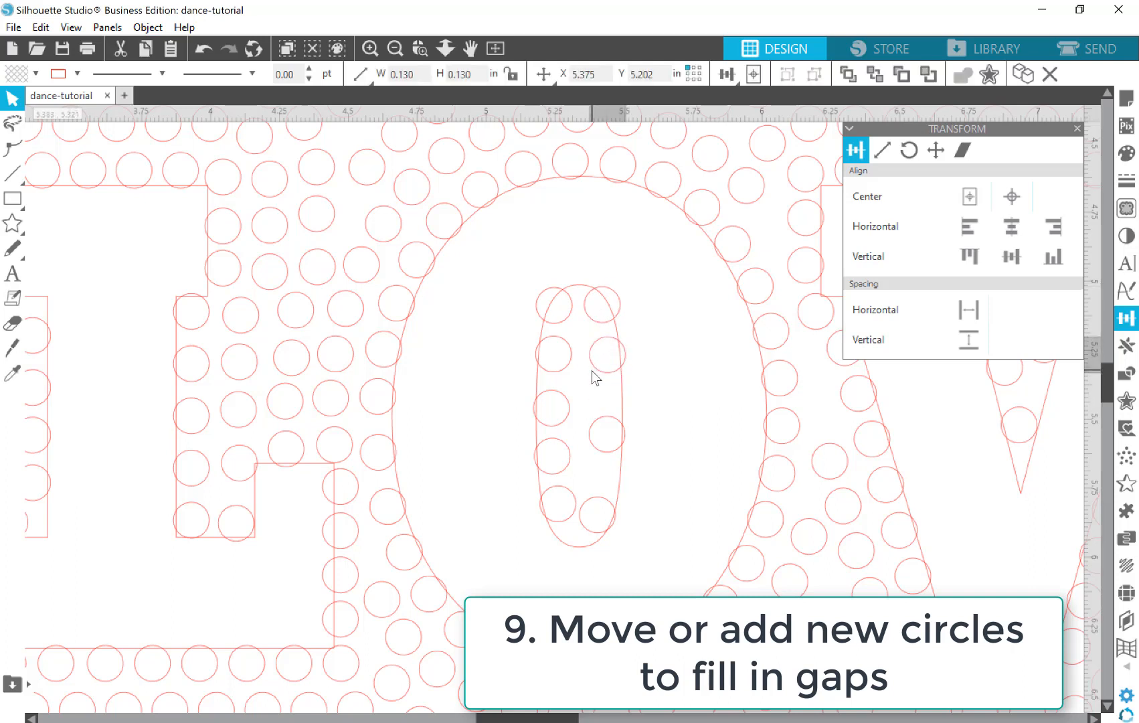
left_click(586, 391)
left_click_drag(593, 442, 599, 408)
Move stones to the bottom center, lower-right side and top center of the O's inner oval
left_click(599, 525)
left_click_drag(603, 512, 590, 539)
left_click(600, 372)
left_click_drag(570, 324, 606, 512)
left_click(590, 438)
left_click_drag(574, 307, 591, 311)
left_click(588, 370)
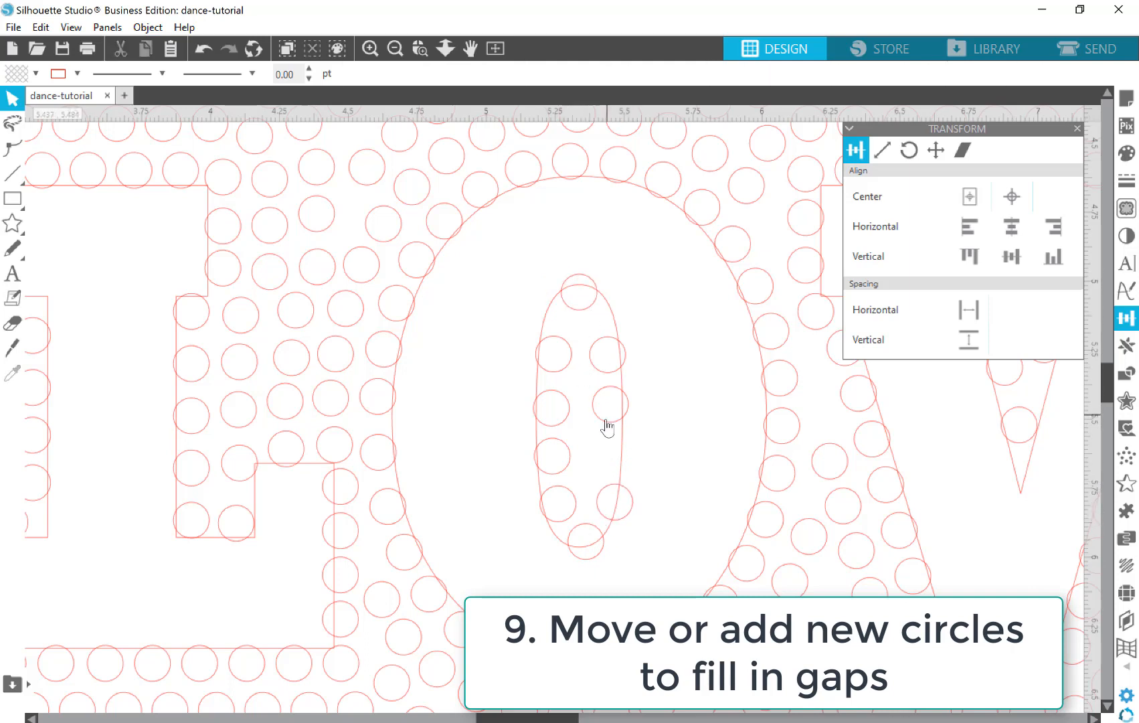
Fill the gaps on both sides of the O's inner oval with extra stones, shifting the upper-left stone upward
left_click_drag(607, 426, 616, 459)
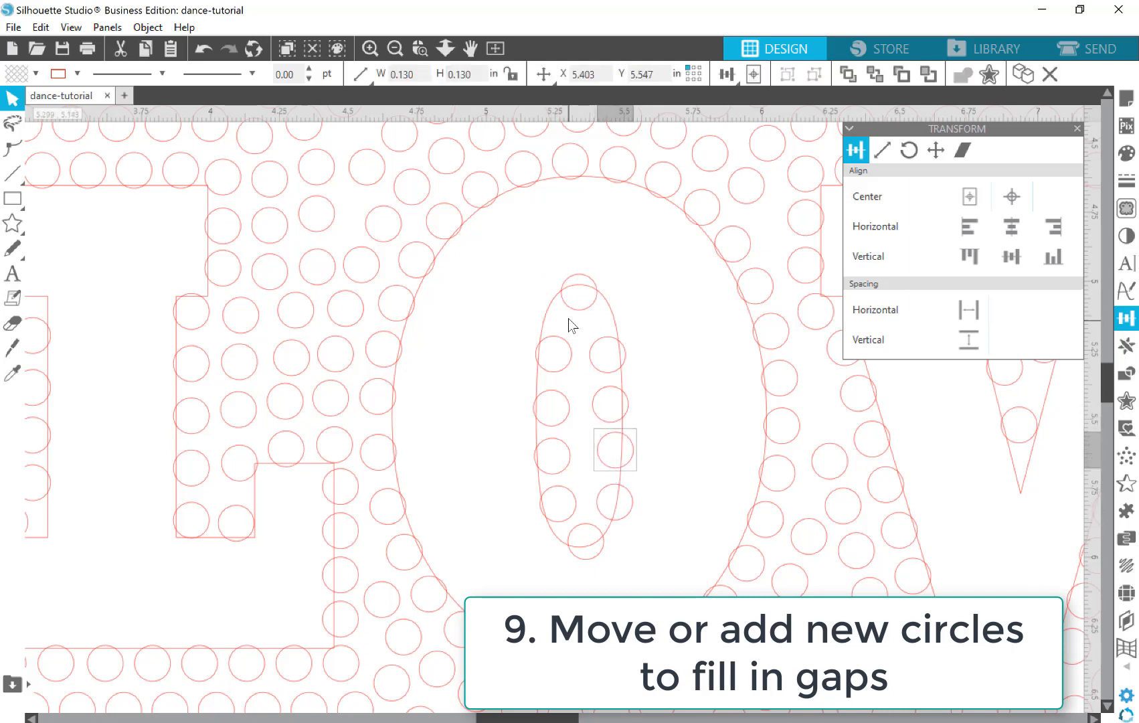
left_click_drag(561, 342, 560, 320)
left_click(560, 351)
mouse_move(561, 394)
left_mouse_down()
mouse_move(559, 365)
mouse_move(558, 410)
left_mouse_up()
left_click(562, 367)
left_click(594, 360)
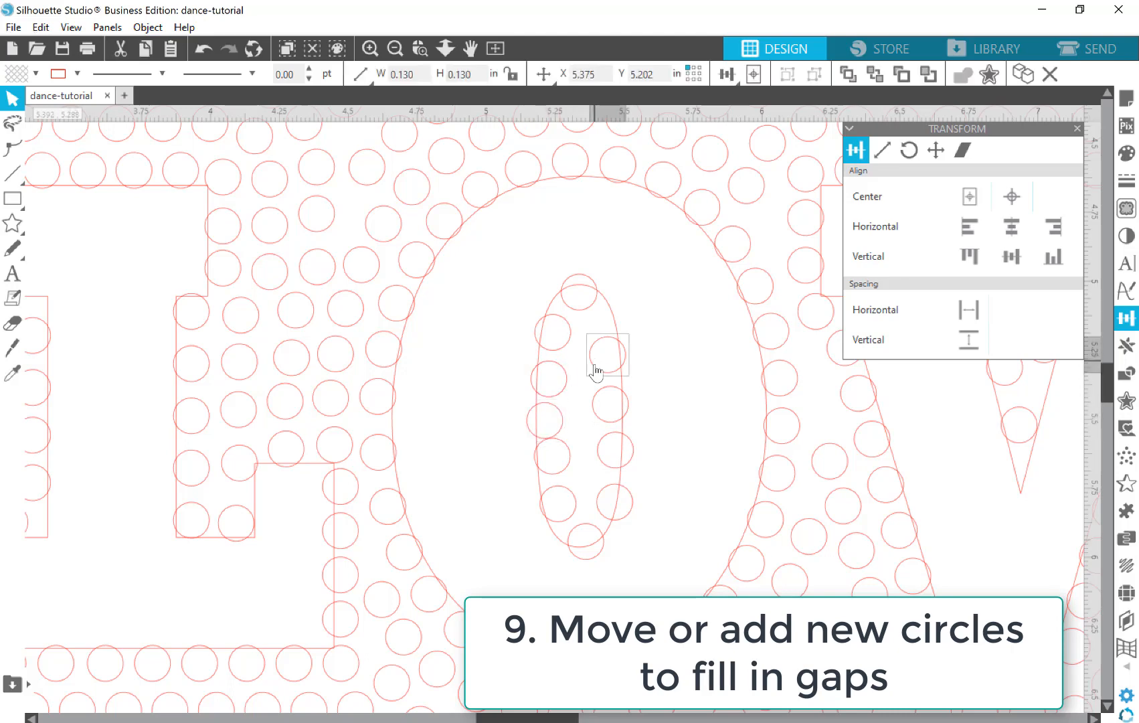
left_click_drag(595, 367, 596, 330)
Reposition the stones down the left side of the O's inner oval so they follow the curve with even gaps
left_click_drag(569, 335, 566, 326)
left_click(567, 354)
left_click_drag(563, 376, 557, 364)
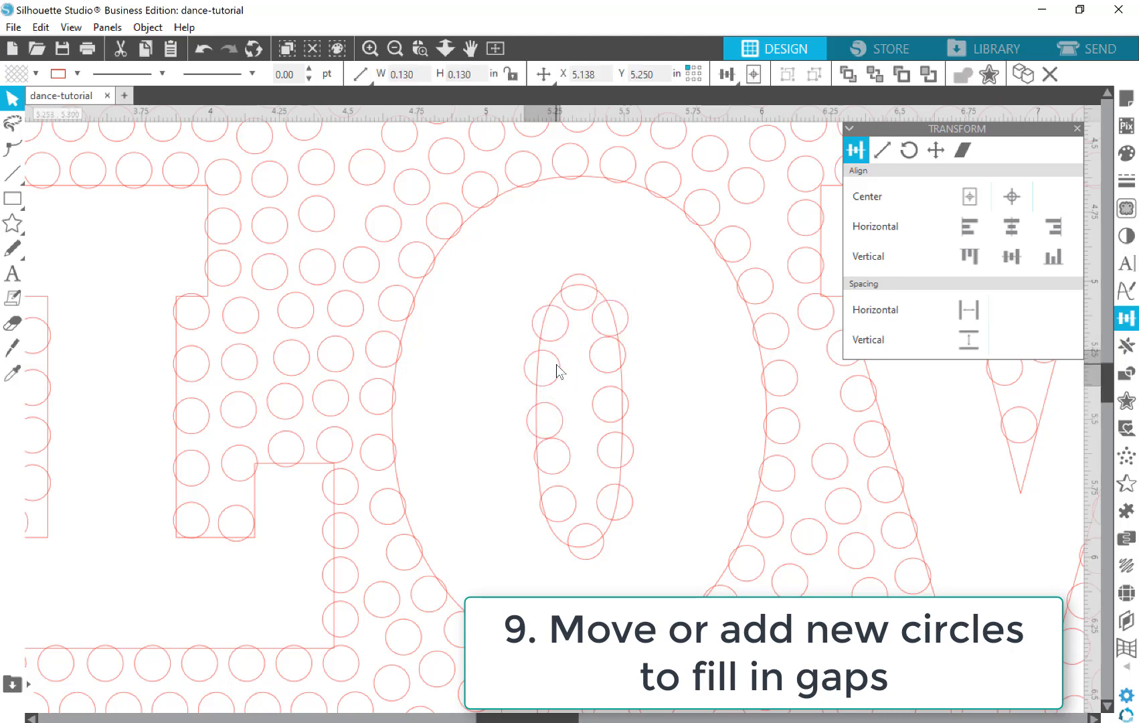
left_click(559, 390)
left_click(560, 436)
left_click_drag(556, 427, 554, 459)
left_click(555, 459)
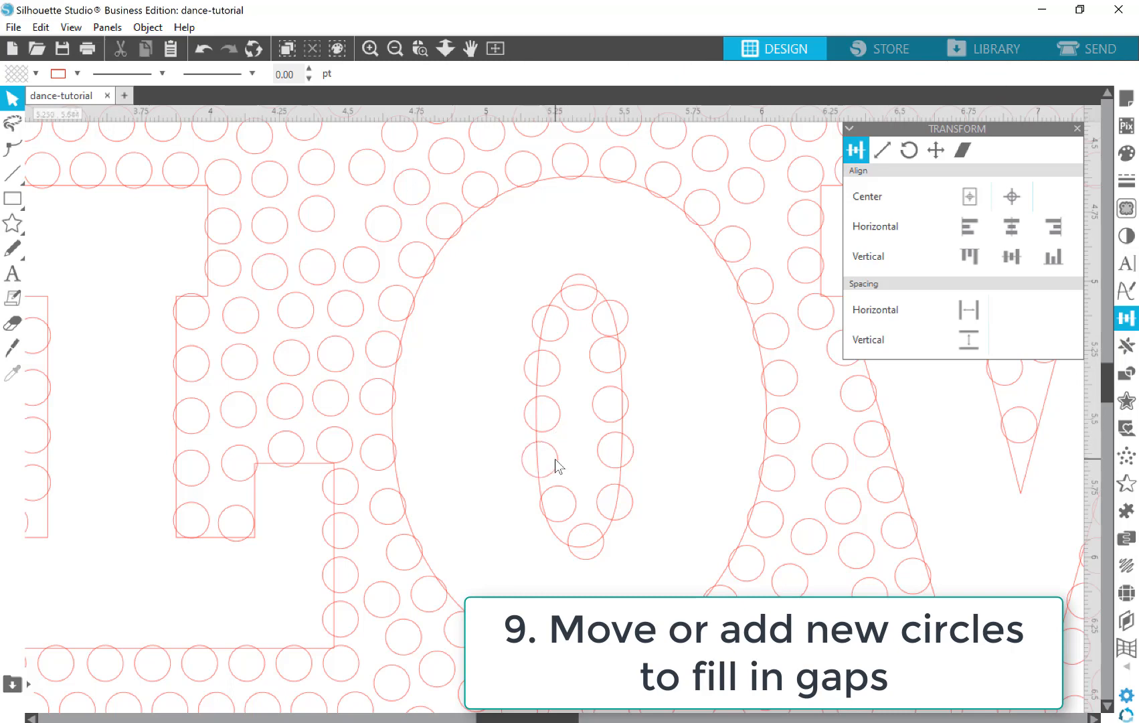
Adjust the stones around the bottom and right side of the O's inner oval to even out their spacing
left_click_drag(573, 504, 593, 516)
left_click_drag(602, 462, 605, 474)
left_click_drag(605, 423, 616, 430)
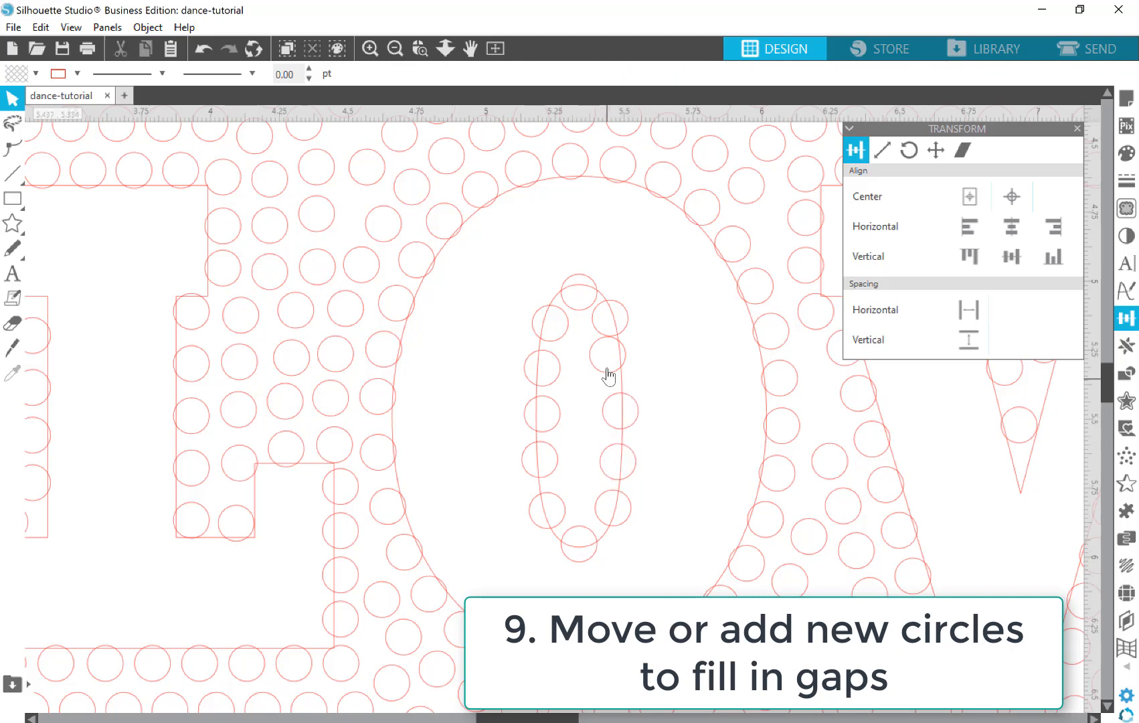
left_click_drag(608, 372, 616, 380)
Add two stones in the gap between the O and the V's left diagonal and nudge the neighbouring edge stone
left_click(471, 49)
left_click_drag(879, 421, 630, 446)
left_click(594, 489)
left_click_drag(595, 491, 521, 419)
left_click(530, 427)
left_click_drag(600, 385, 608, 385)
left_click(608, 396)
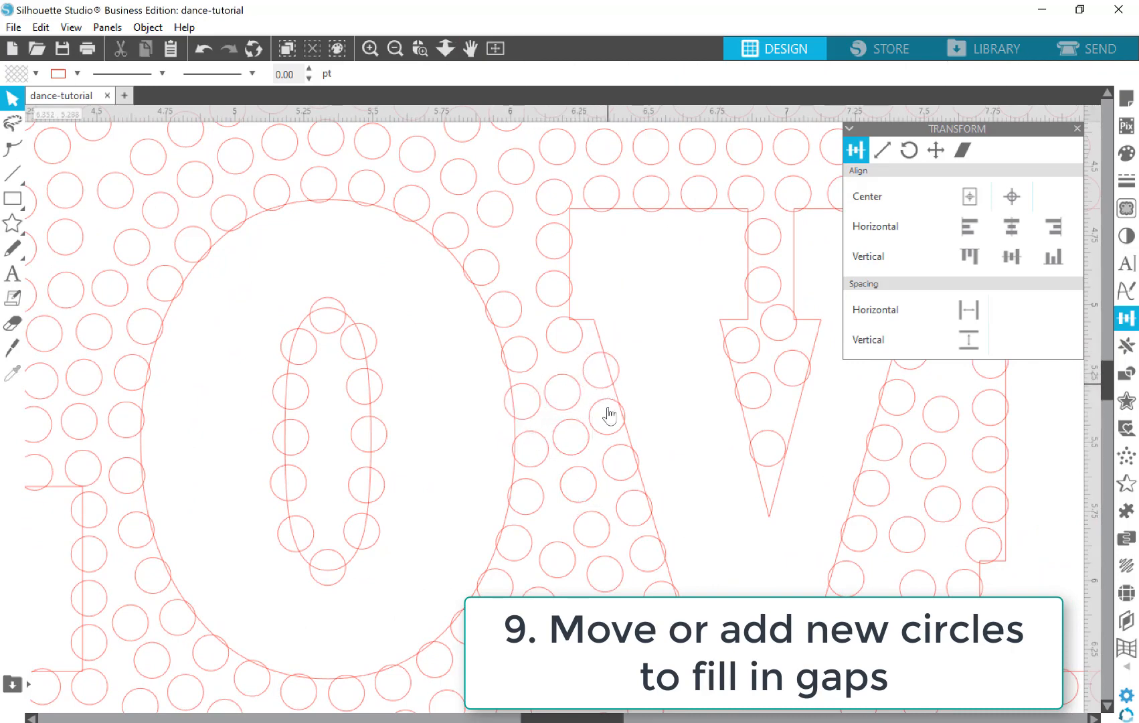
left_click(609, 415)
Add a stone between the O's upper-right curve and the V's left serif, and fine-tune the stones around it
left_click_drag(510, 219, 479, 249)
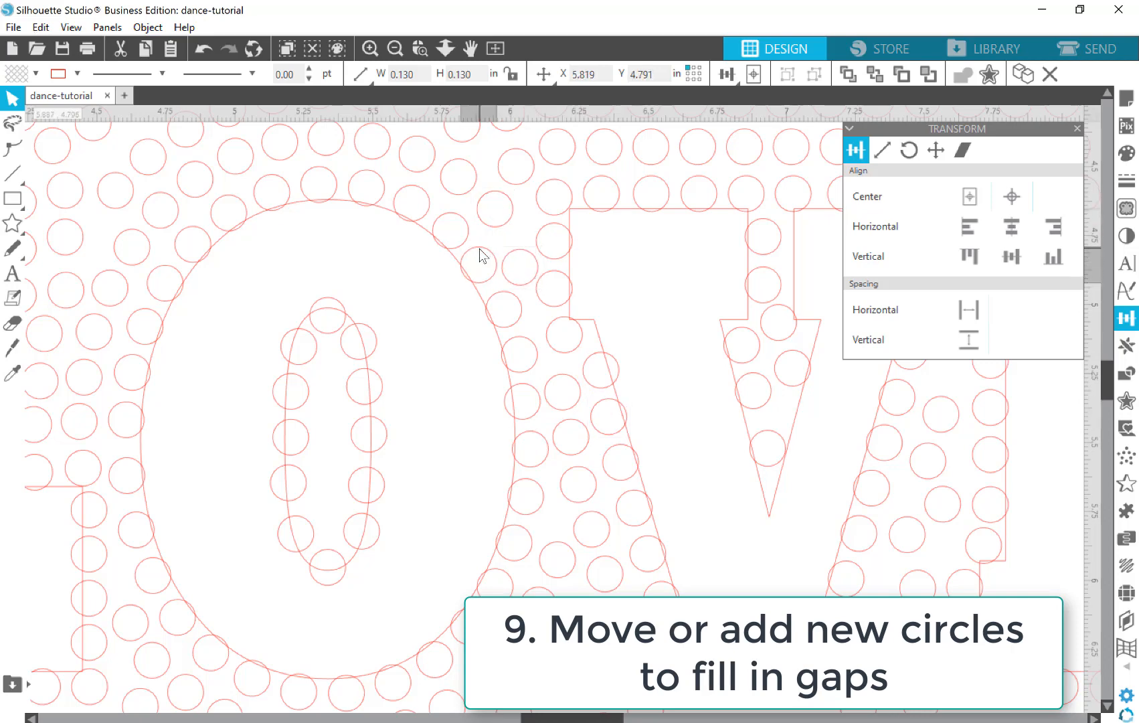
left_click(545, 254)
left_click_drag(547, 302, 552, 303)
left_click(554, 304)
left_click_drag(556, 257, 529, 285)
left_click(559, 264)
Rearrange the stones in the upper part of the V's inner wedge into two side-by-side pairs below the narrow neck
left_click(470, 49)
left_click_drag(659, 325, 455, 314)
left_click_drag(569, 247, 581, 266)
left_click(574, 275)
left_click(581, 268)
left_click_drag(543, 343, 584, 334)
left_click(549, 328)
left_click(583, 334)
left_click_drag(563, 388, 560, 374)
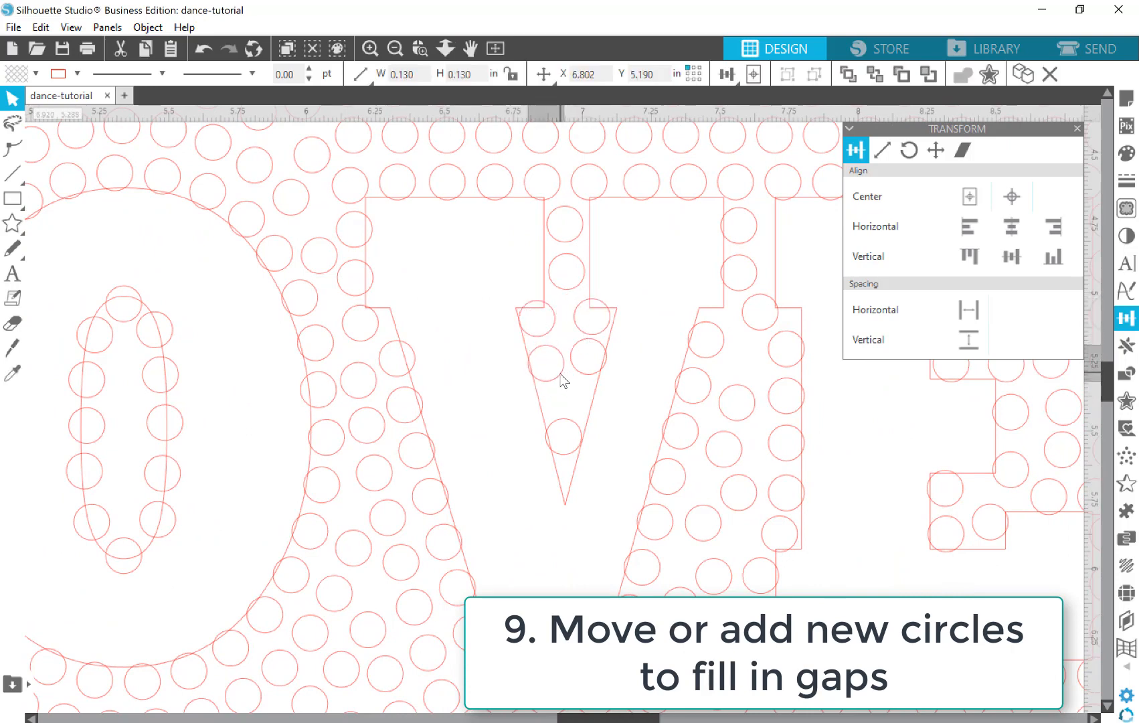
left_click(561, 373)
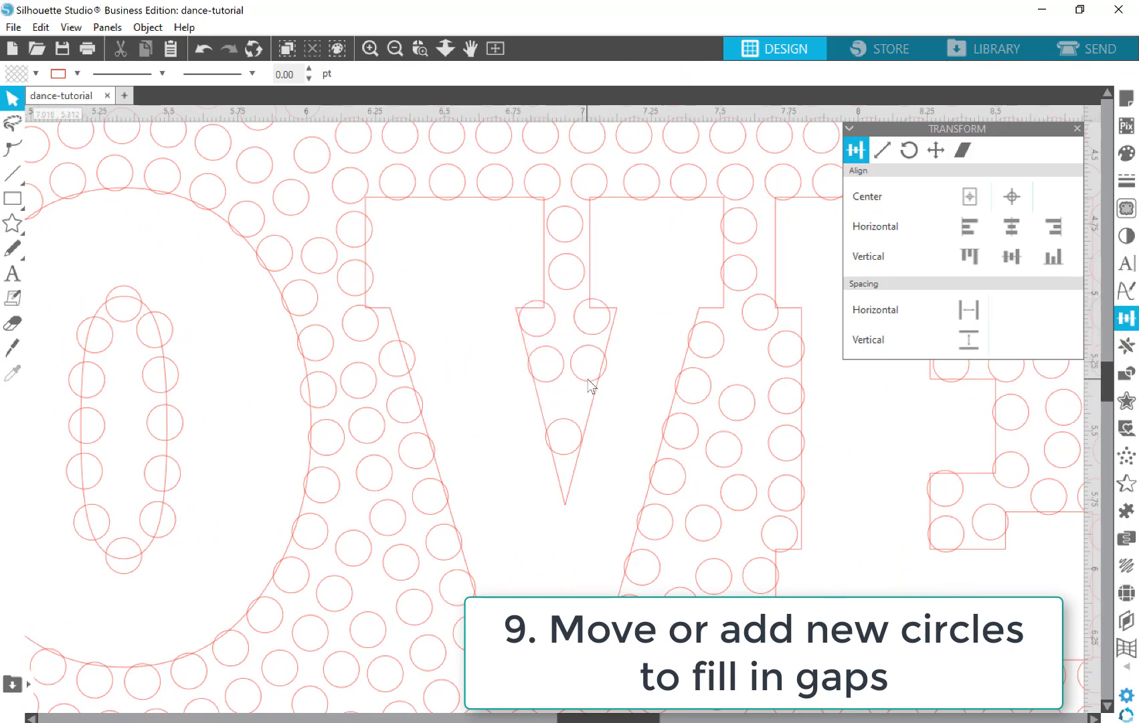
Fill the lower part of the V's inner wedge with another pair of stones and a single stone at its tip
mouse_move(564, 420)
left_mouse_down()
mouse_move(558, 393)
mouse_move(594, 393)
mouse_move(553, 433)
left_mouse_up()
left_click(556, 400)
left_click_drag(564, 369, 580, 374)
left_click(581, 422)
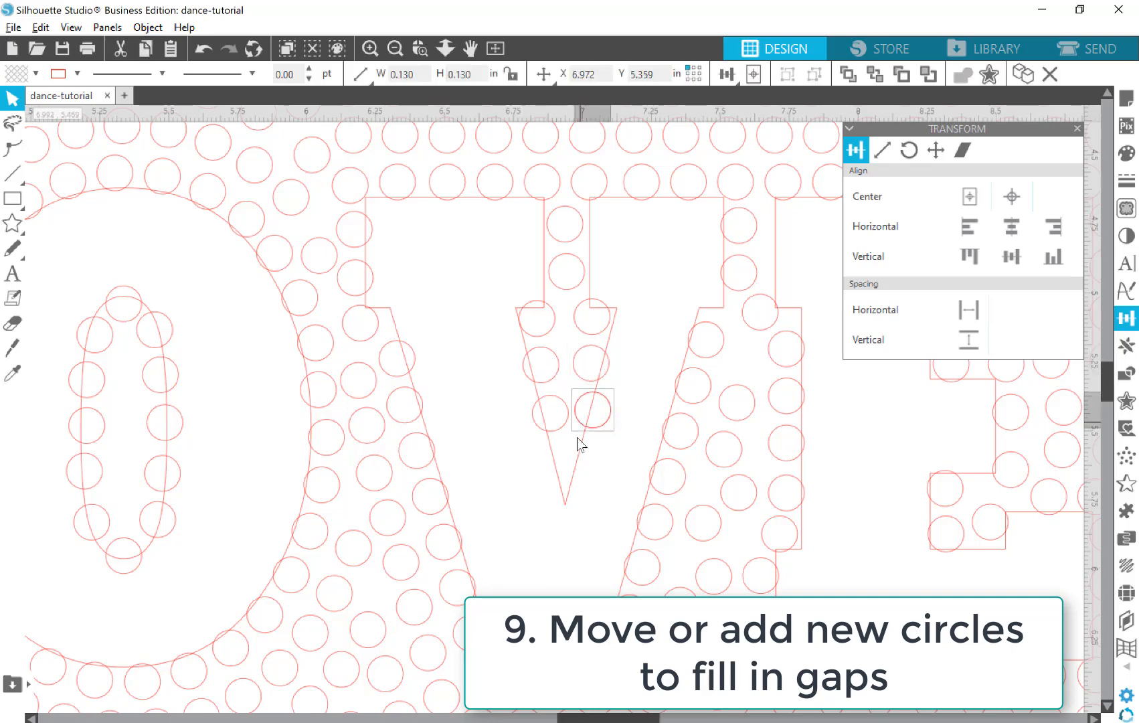
left_click_drag(581, 427, 557, 482)
Nudge the upper stones on the V's right diagonal edge upward and add a stone in the gap beside them
left_click(745, 396)
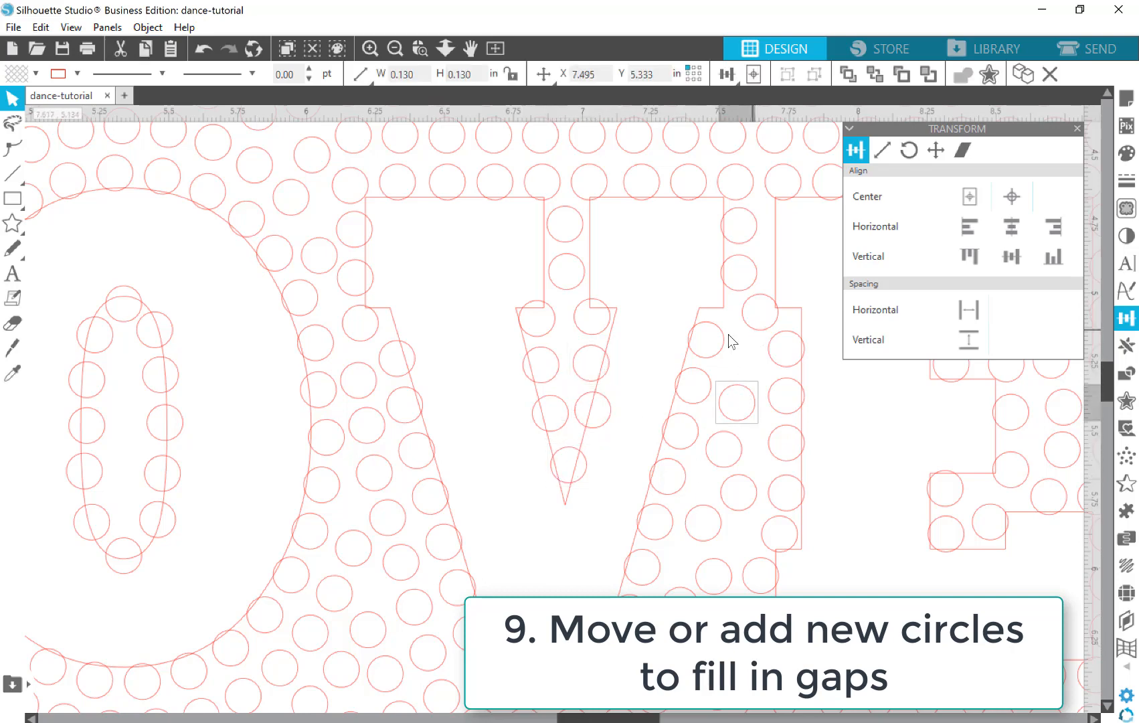
left_click_drag(721, 339, 721, 325)
left_click_drag(705, 383, 709, 374)
left_click_drag(693, 422, 692, 421)
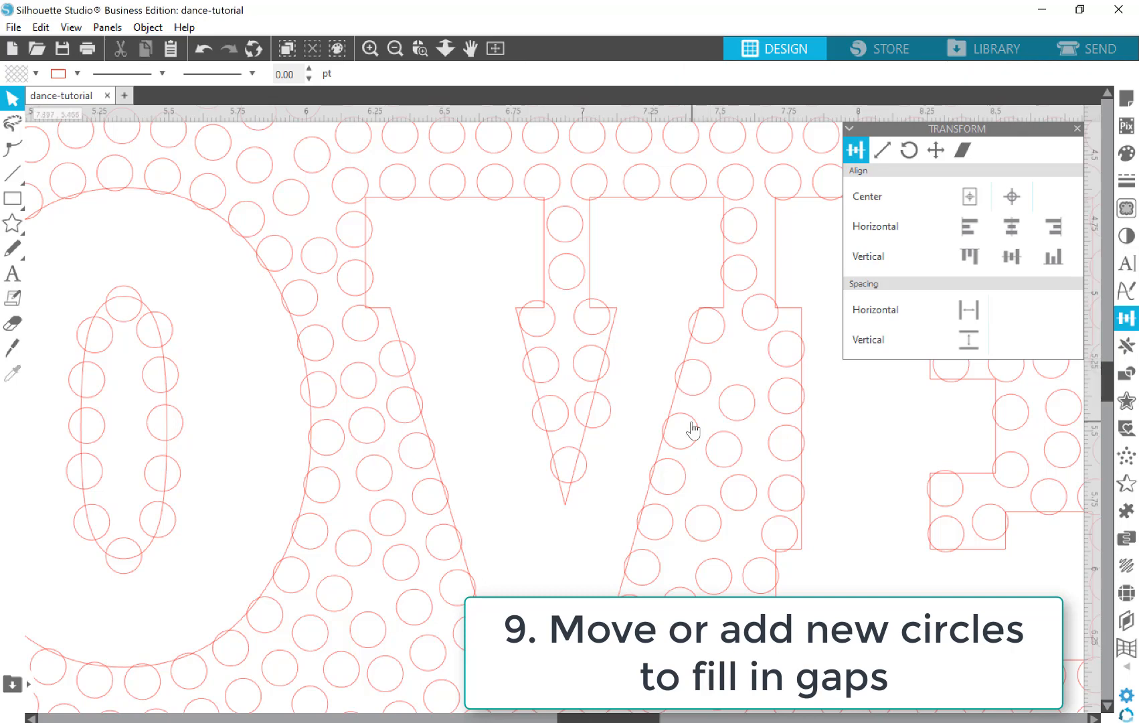
left_click(739, 400)
left_click_drag(746, 387, 748, 345)
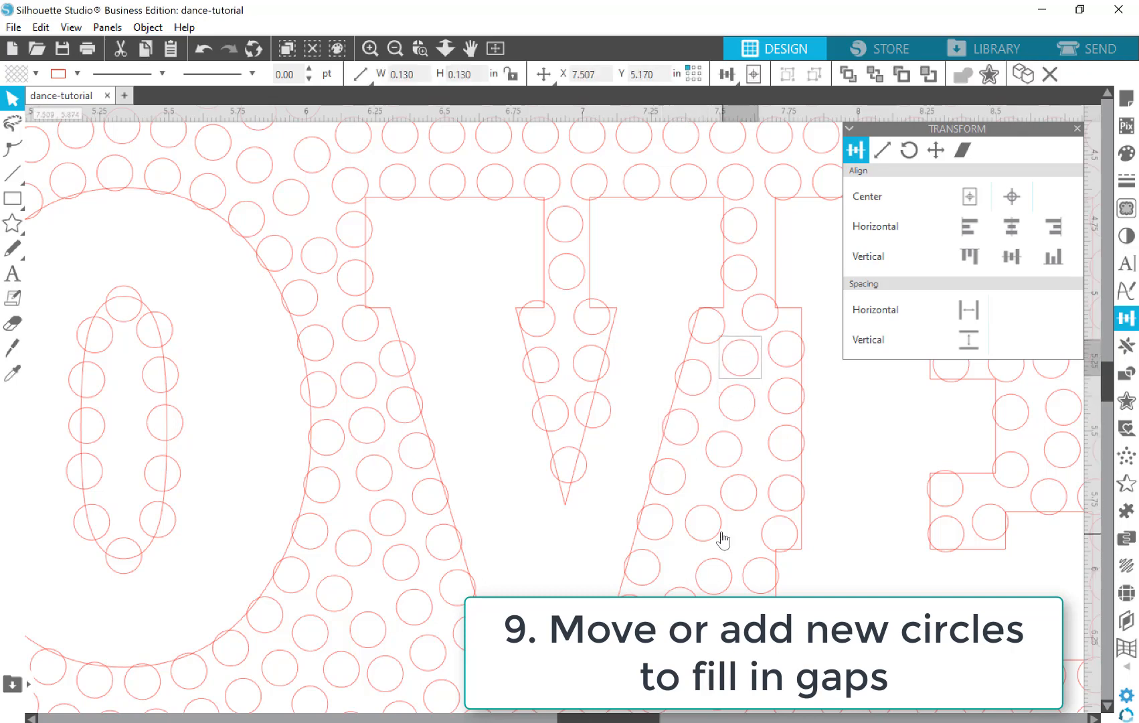
Move the inner stones lower down the V's right diagonal closer to the edge and add one in the opened gap
left_click(728, 565)
left_click_drag(712, 571, 684, 562)
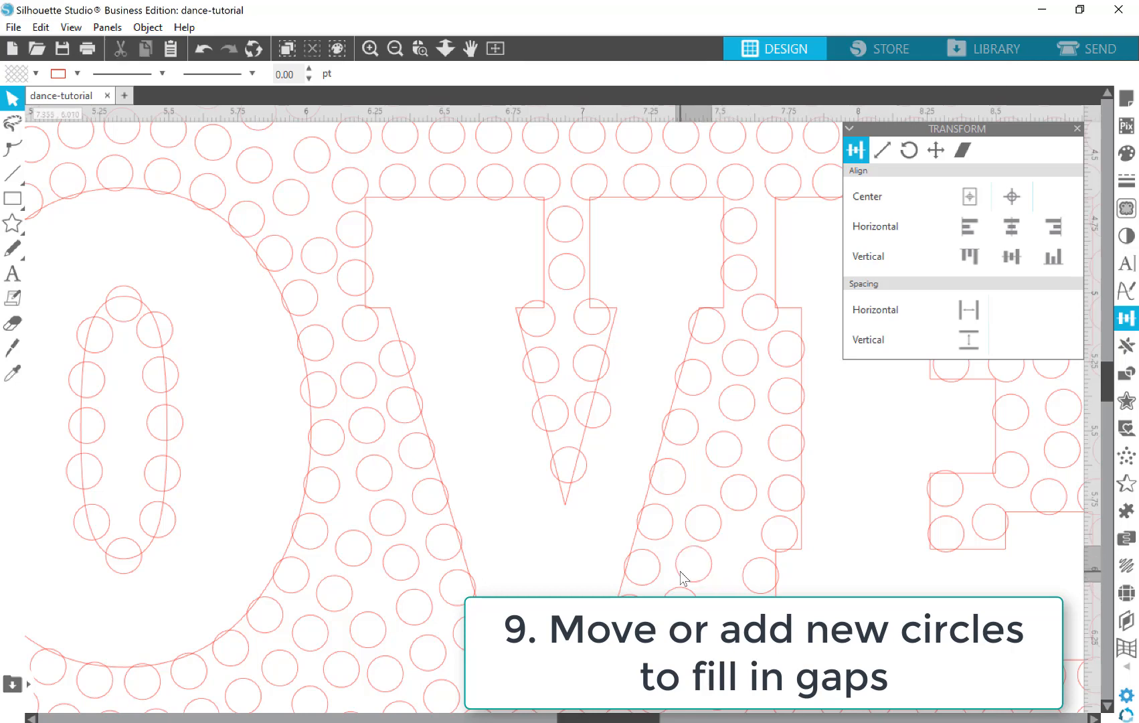
left_click(683, 612)
mouse_move(683, 624)
left_mouse_down()
mouse_move(726, 615)
mouse_move(677, 625)
left_mouse_up()
left_click_drag(725, 584, 725, 578)
left_click(727, 580)
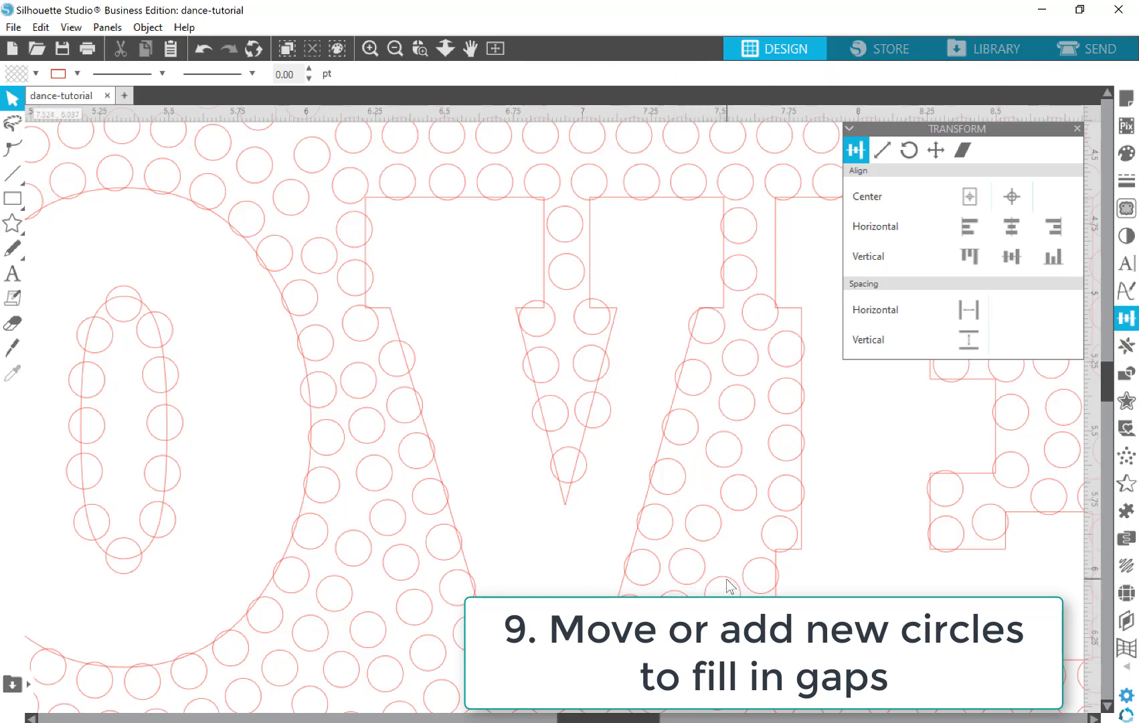
Fill the gaps between the V's right diagonal and the E side with extra stones, nudging the neighbouring stones to fit
left_click_drag(708, 519, 757, 463)
left_click_drag(680, 490, 673, 489)
left_click_drag(774, 454, 778, 457)
left_click(772, 457)
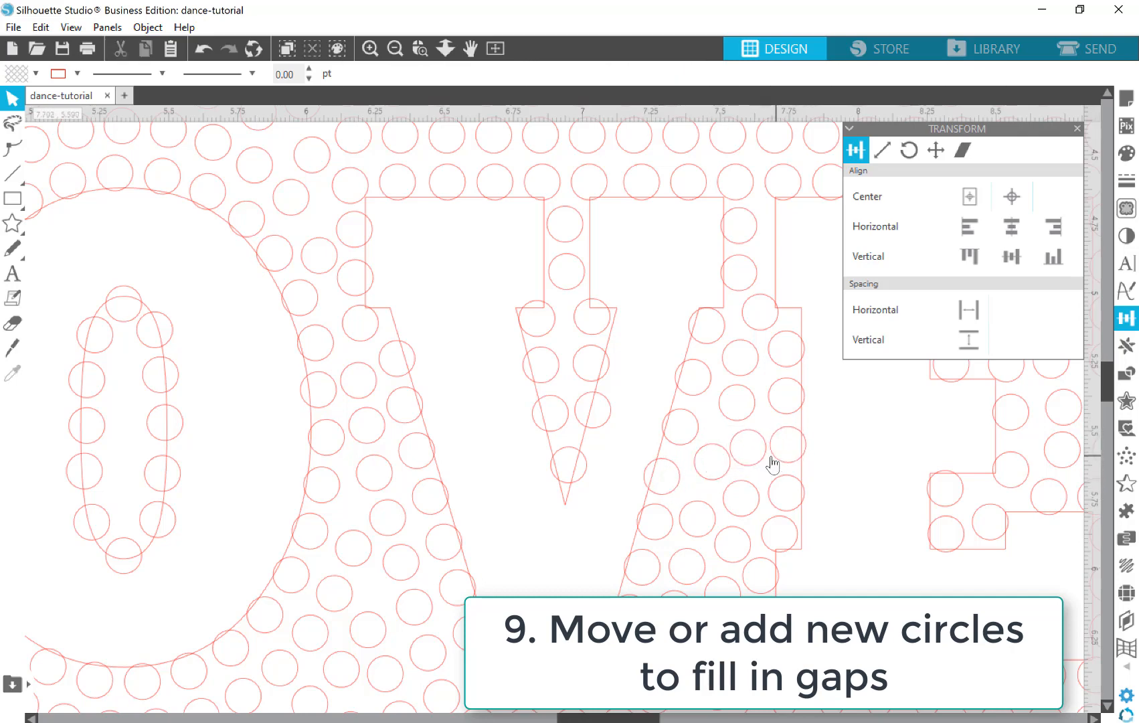
left_click(774, 458)
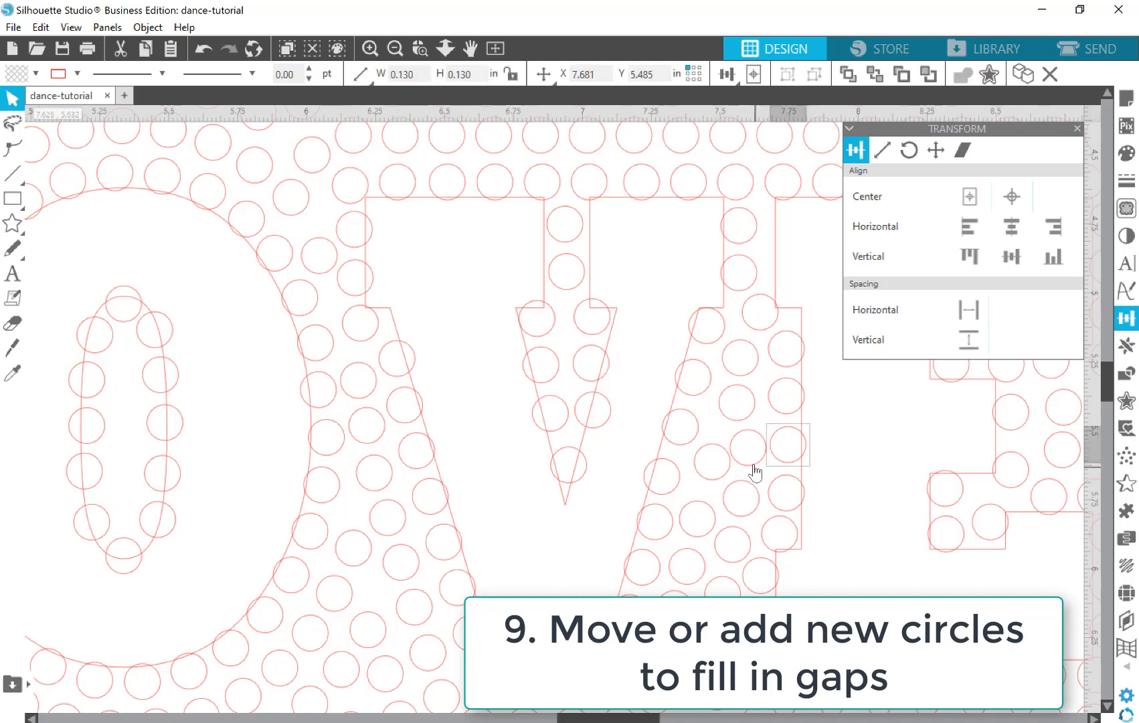
Evenly space the row of four stones across the V's right diagonal and the E's left side horizontally
left_click(751, 465, "shift")
left_click(707, 481, "shift")
left_click(670, 491, "shift")
left_click(962, 320)
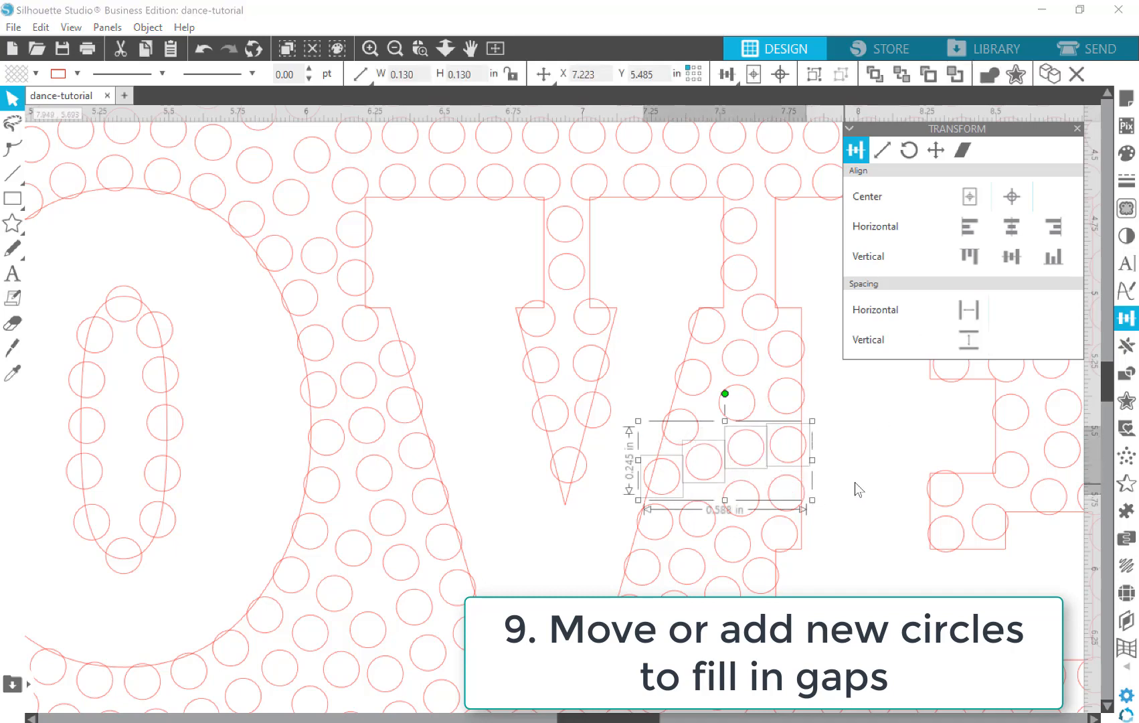
left_click(856, 482)
Nudge the two stacked stones in the narrow gap between the V and E tops slightly right
left_click(742, 242)
left_click(753, 263, "shift")
key("Right")
key("Right")
key("Right")
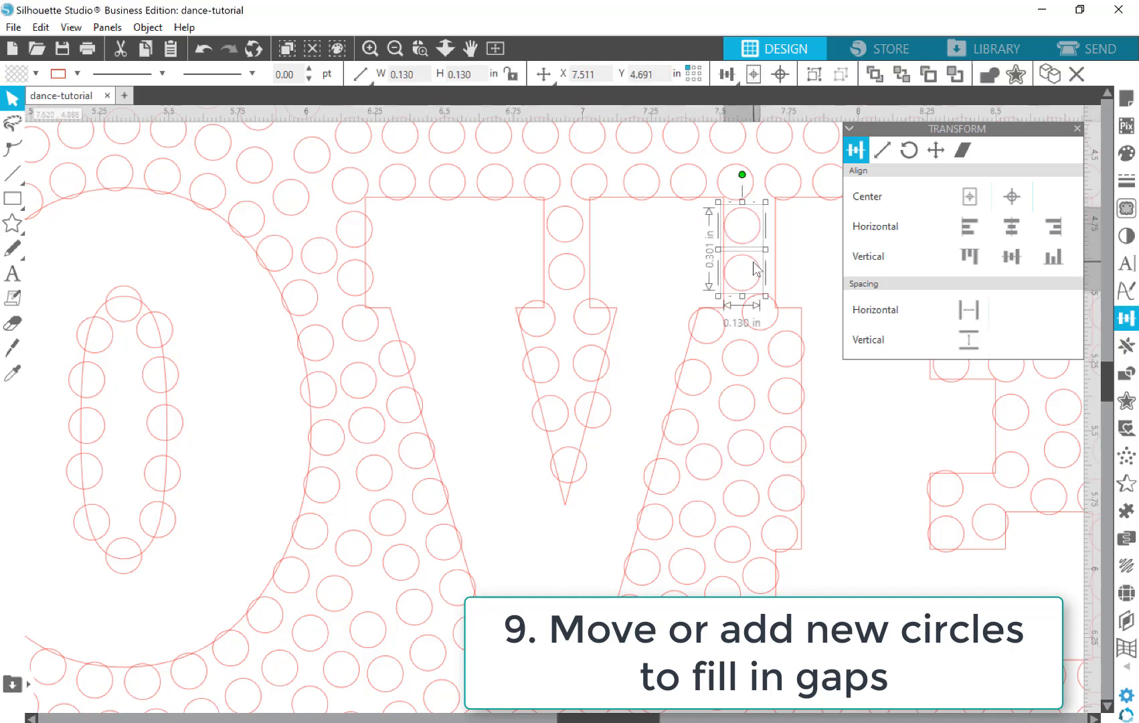
Rearrange the stones at the E's upper inner serif, filling its corner and the gap below the top arm
left_click_drag(818, 507, 441, 500)
left_click(684, 182)
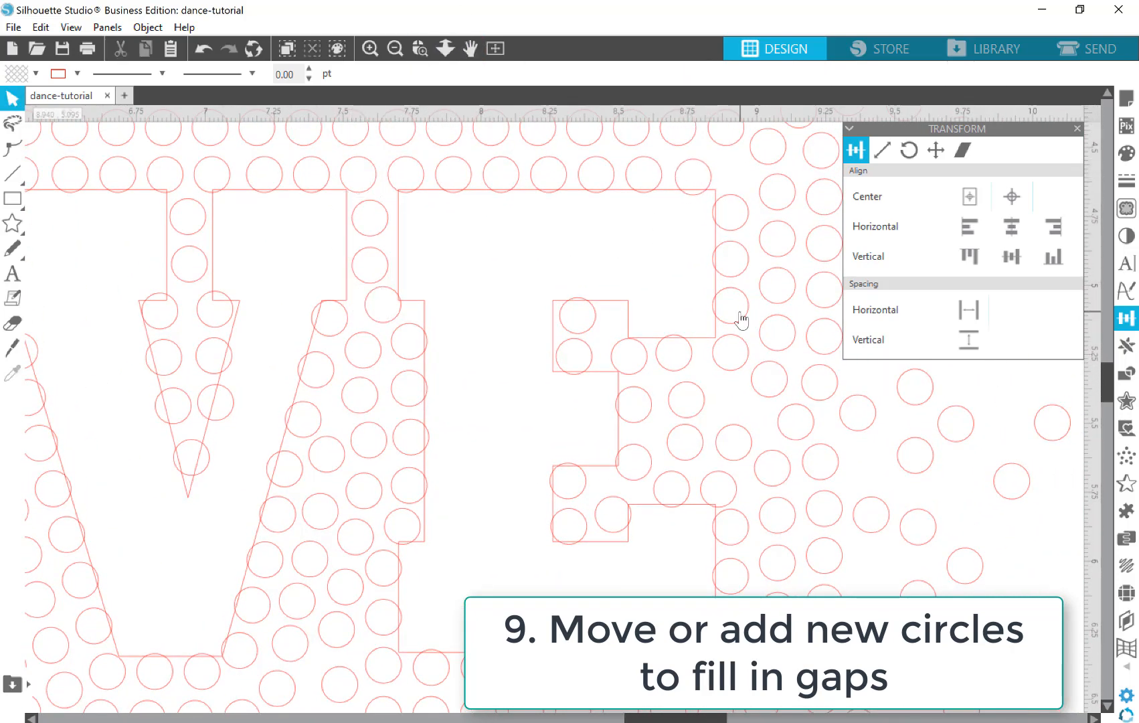
left_click_drag(619, 353, 621, 306)
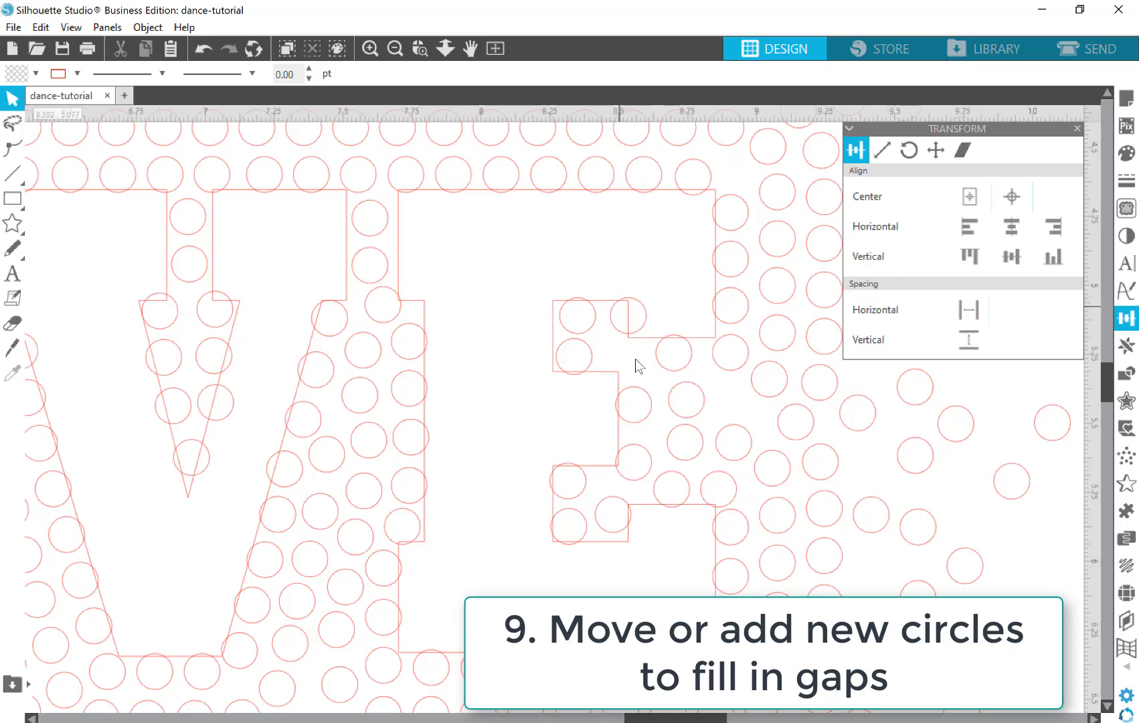
left_click_drag(661, 367, 622, 373)
left_click(623, 375)
left_click_drag(689, 392, 691, 363)
left_click(740, 376)
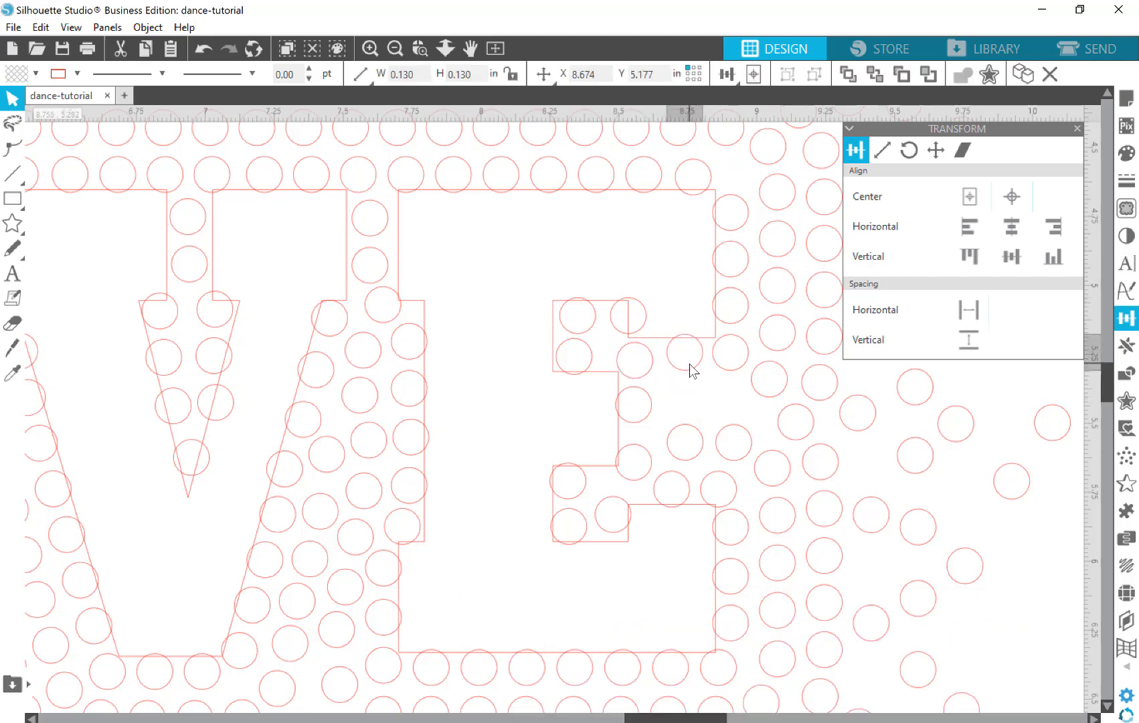
left_click(691, 363)
Move the stones at the E's lower inner serif into a tidy two-by-two block
left_click(648, 457)
left_click_drag(647, 449, 645, 454)
left_click(630, 492)
left_click_drag(611, 531, 610, 544)
left_click(631, 490)
left_click_drag(641, 479, 622, 491)
left_click(633, 450)
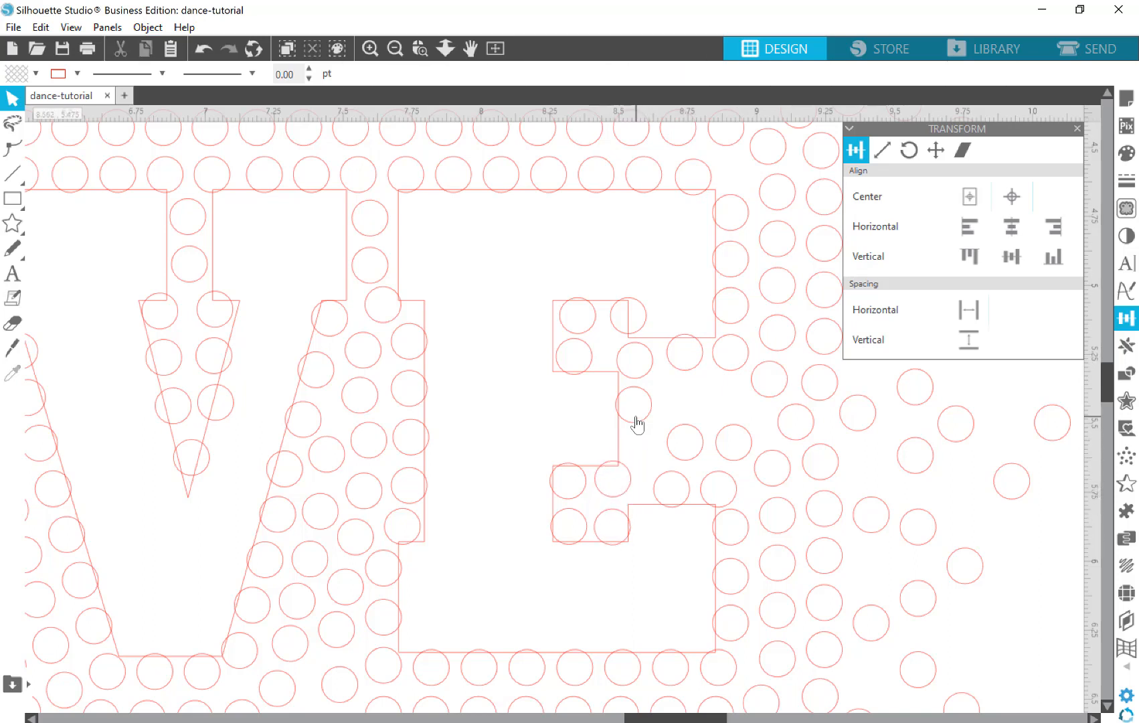
Shift the stones between the E's two serifs toward the inner edge, bringing in another stone to fill the column
left_click_drag(636, 416, 632, 445)
left_click(638, 402)
left_click_drag(638, 375, 612, 329)
left_click(636, 383)
left_click(643, 384)
left_click_drag(686, 426, 634, 396)
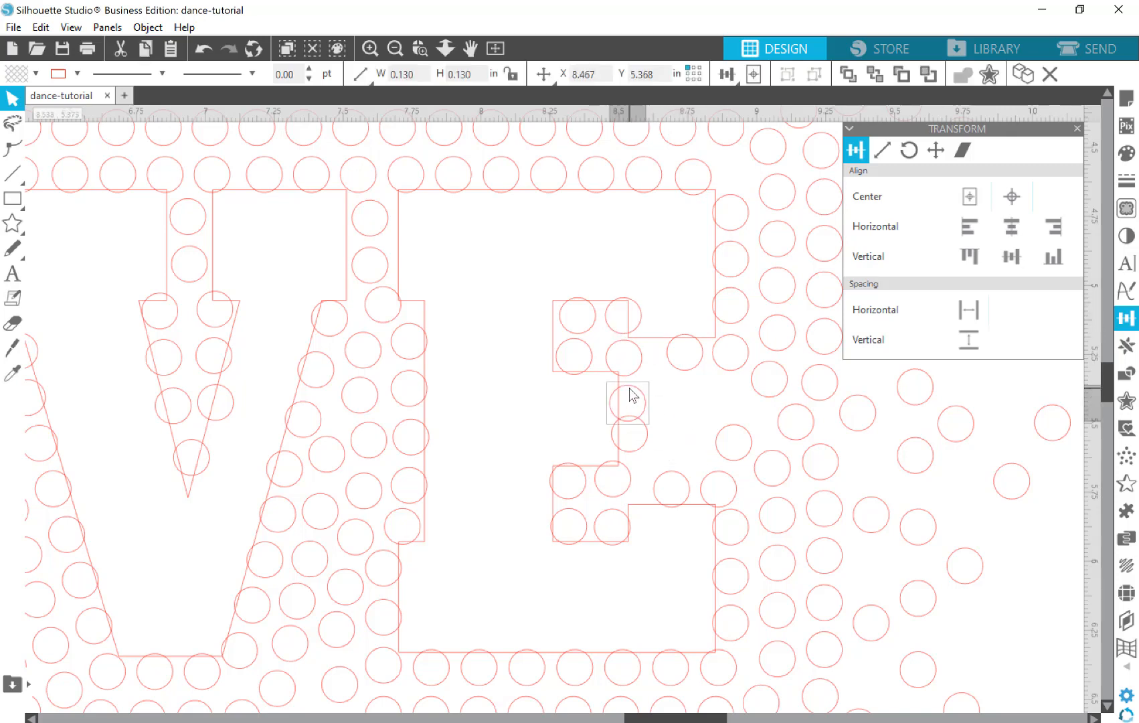
Evenly space the column of six stones running through the E's inner serifs vertically
left_click(634, 337)
left_click(635, 362, "shift")
left_click(636, 402, "shift")
left_click(637, 439, "shift")
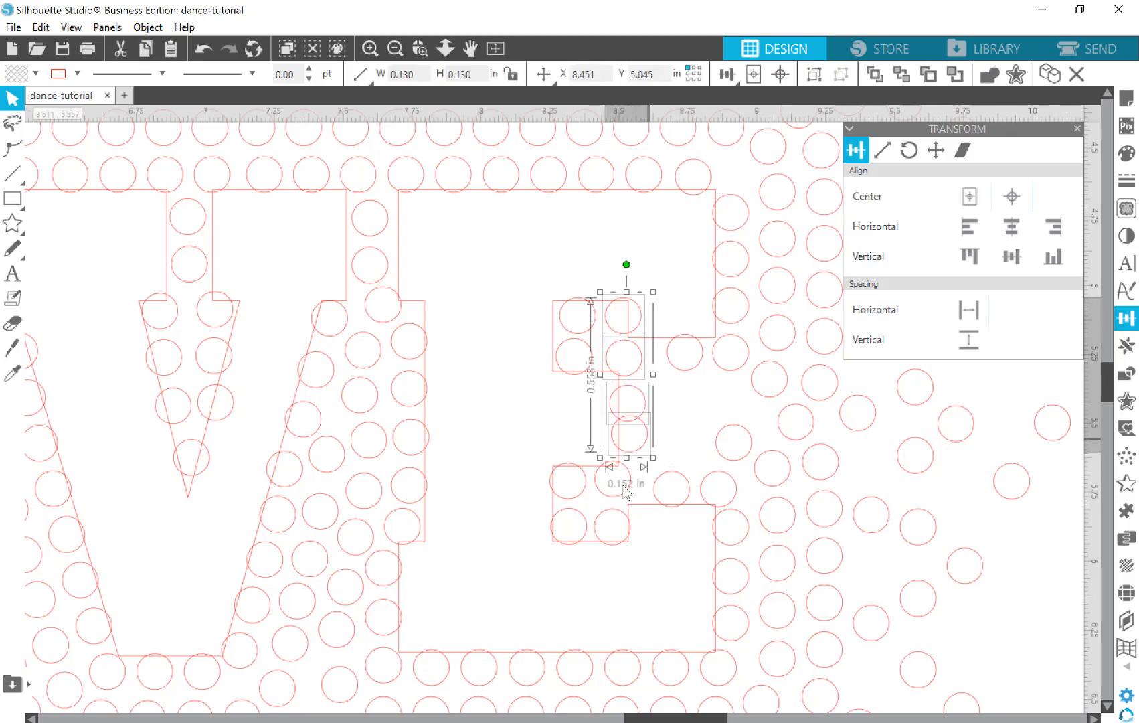
left_click(622, 483, "shift")
left_click(969, 339)
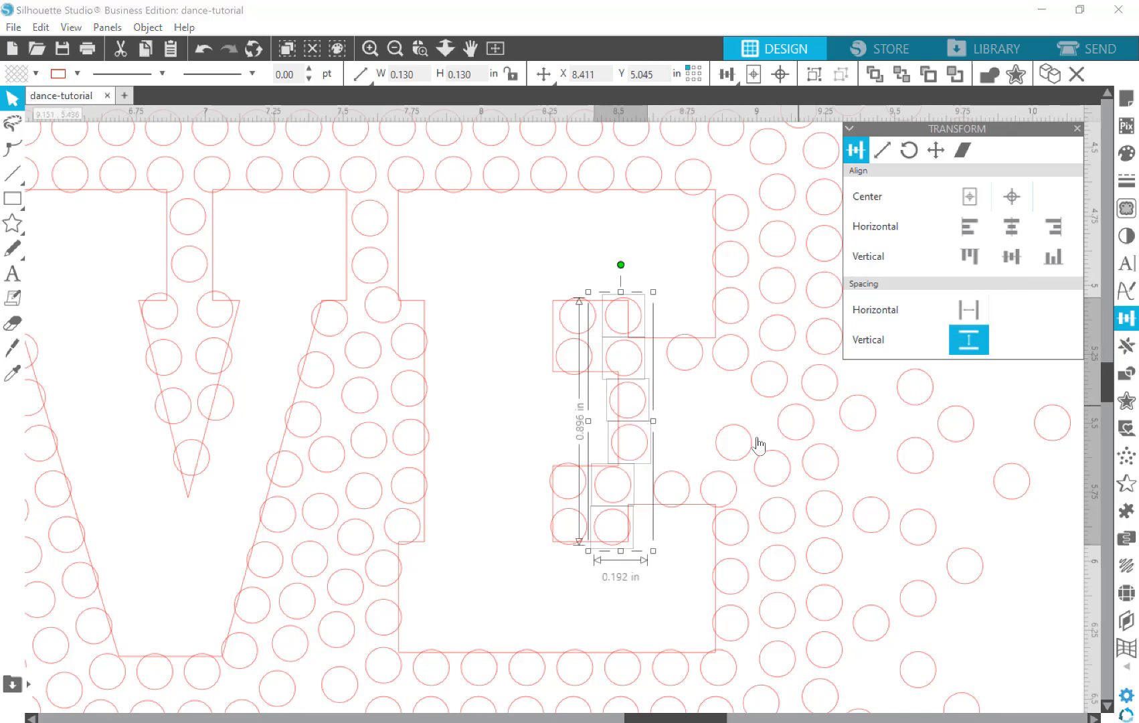
Fill the middle opening of the E with extra stones in rows beside the evenly spaced column
left_click(711, 426)
left_click_drag(682, 486, 739, 410)
left_click(735, 460)
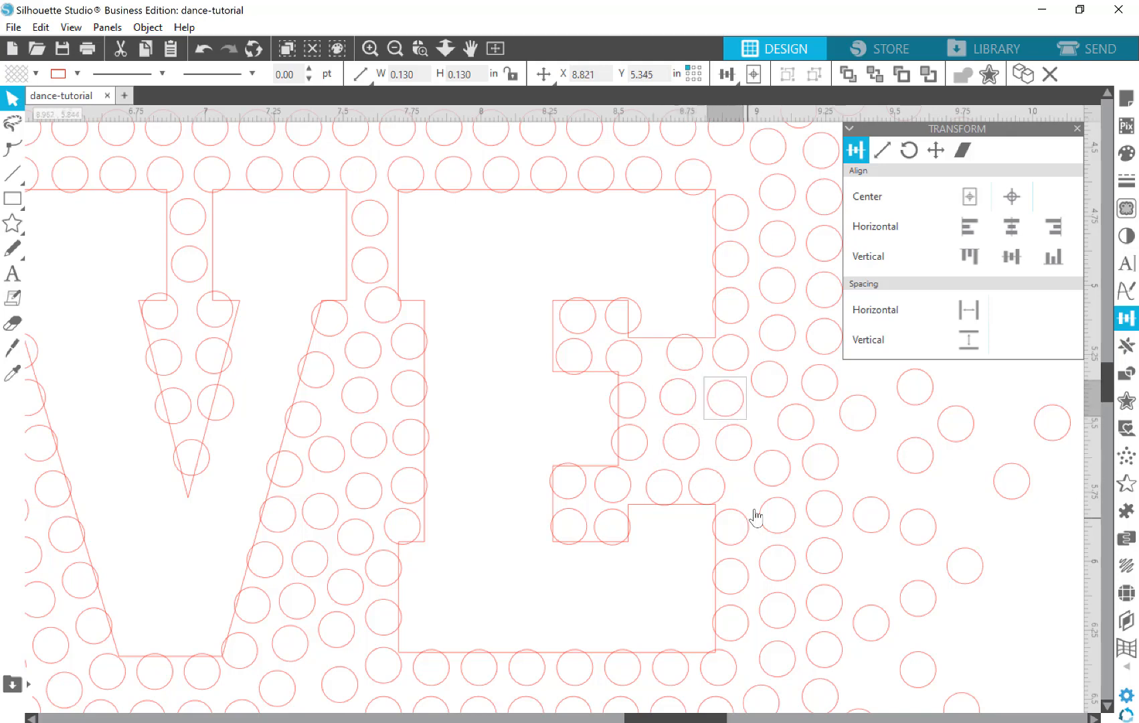
Rearrange and add stones just outside the E's middle opening to close the gaps toward the outer rows
left_click(726, 487)
left_click_drag(761, 481, 787, 467)
left_click(742, 490)
left_click(748, 450)
left_click(764, 447)
left_click(789, 466)
left_click_drag(853, 430, 829, 442)
left_click(839, 447)
left_click(830, 447)
left_click_drag(907, 472, 851, 481)
left_click(924, 476)
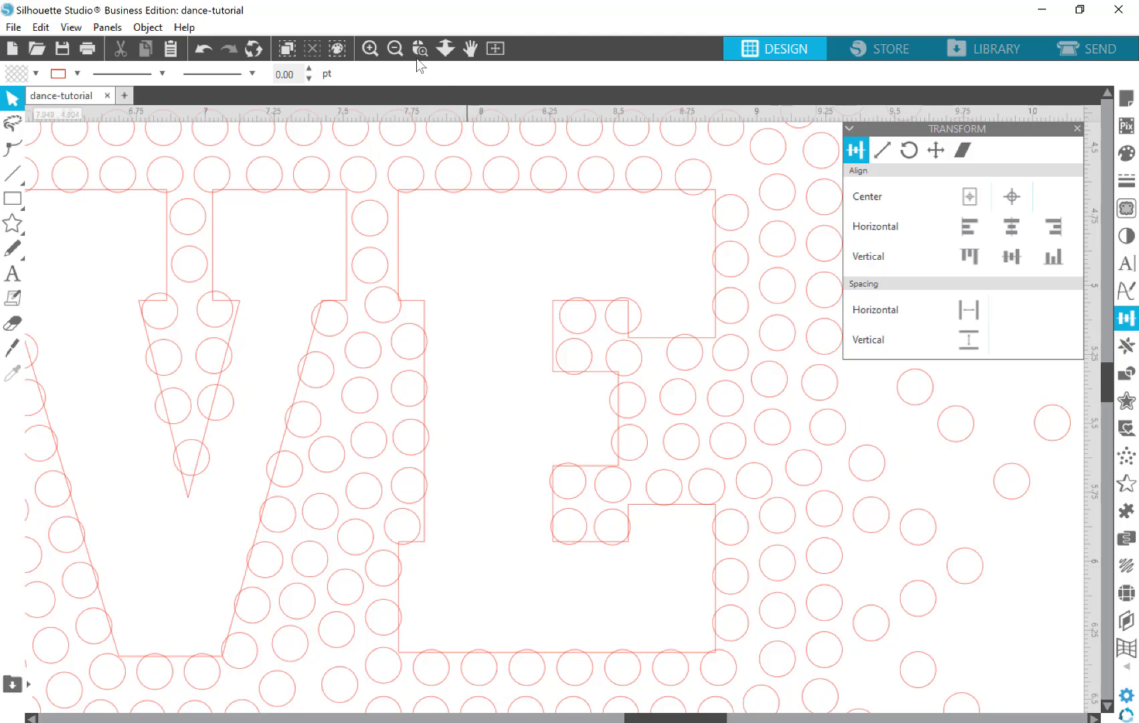
Move the loose stone right of the E's lower half down and left toward the outer rows
left_click(395, 51)
left_click(722, 462)
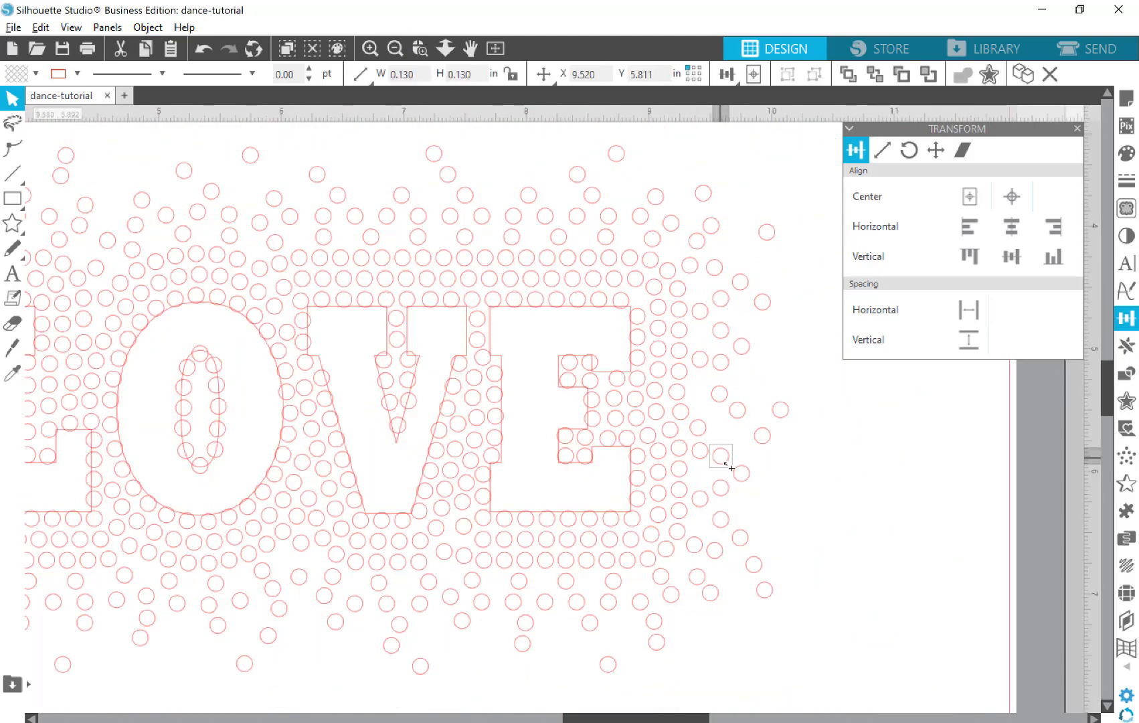
left_click_drag(724, 462, 704, 482)
left_click(830, 487)
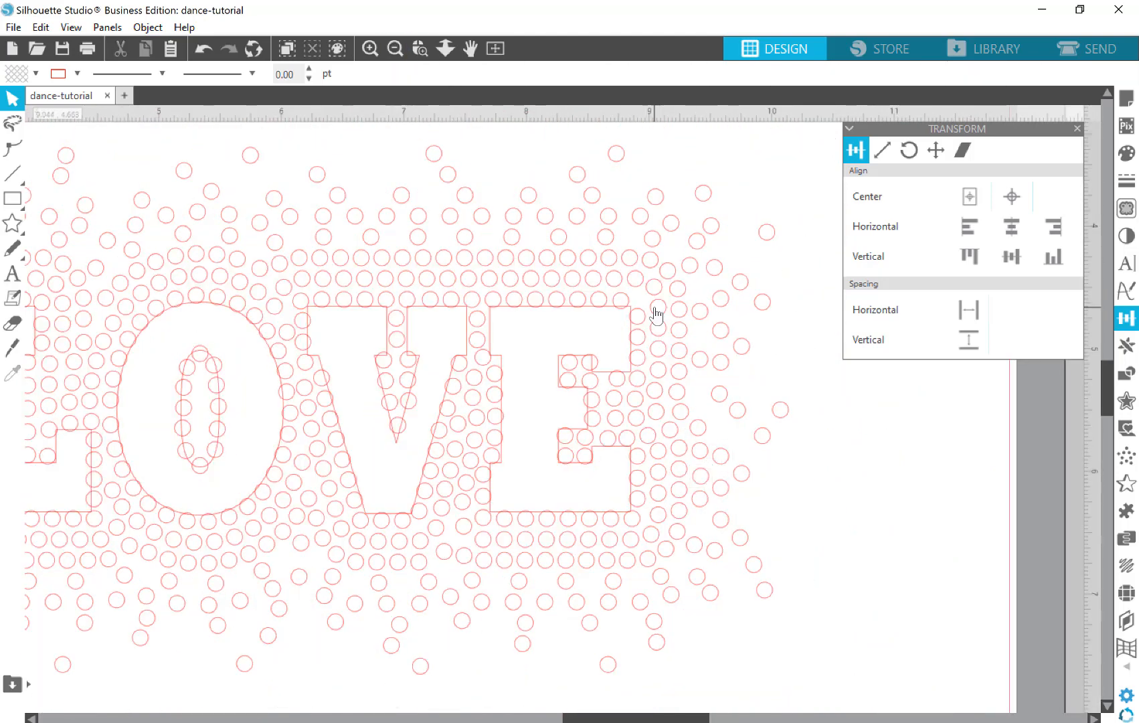
Even out the stones around the E's top-right corner and place one in the gap above the V's upper-left serif
left_click_drag(654, 311, 636, 301)
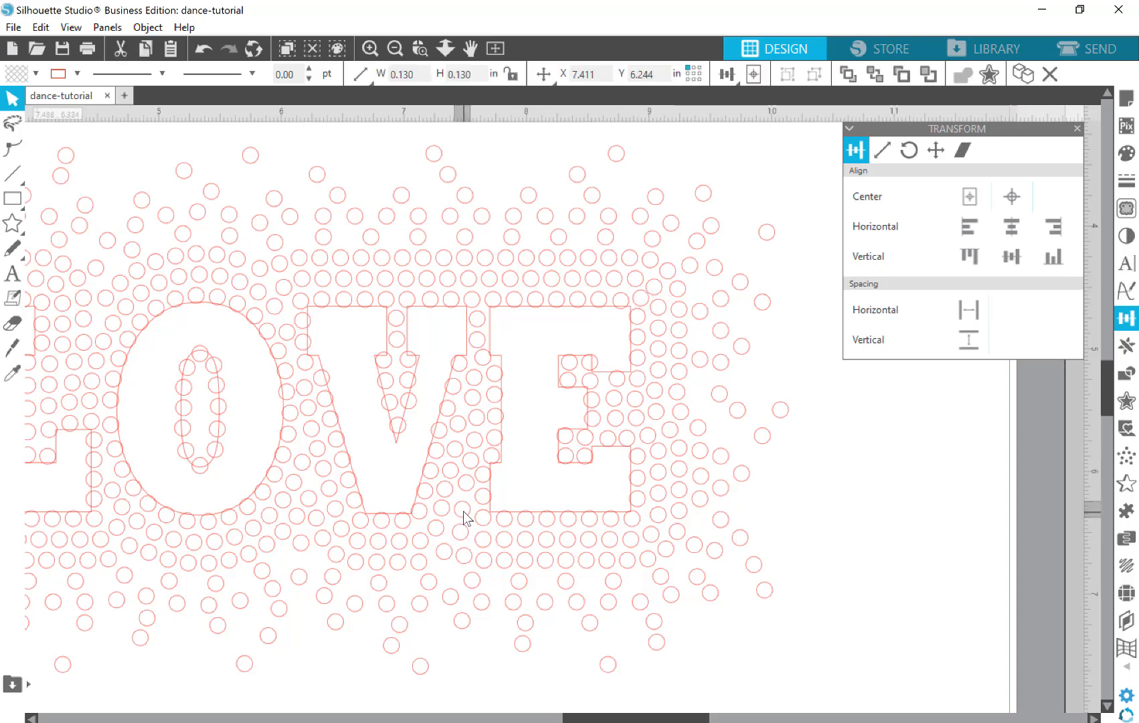
left_click(643, 341)
left_click_drag(658, 286, 672, 270)
left_click(818, 449)
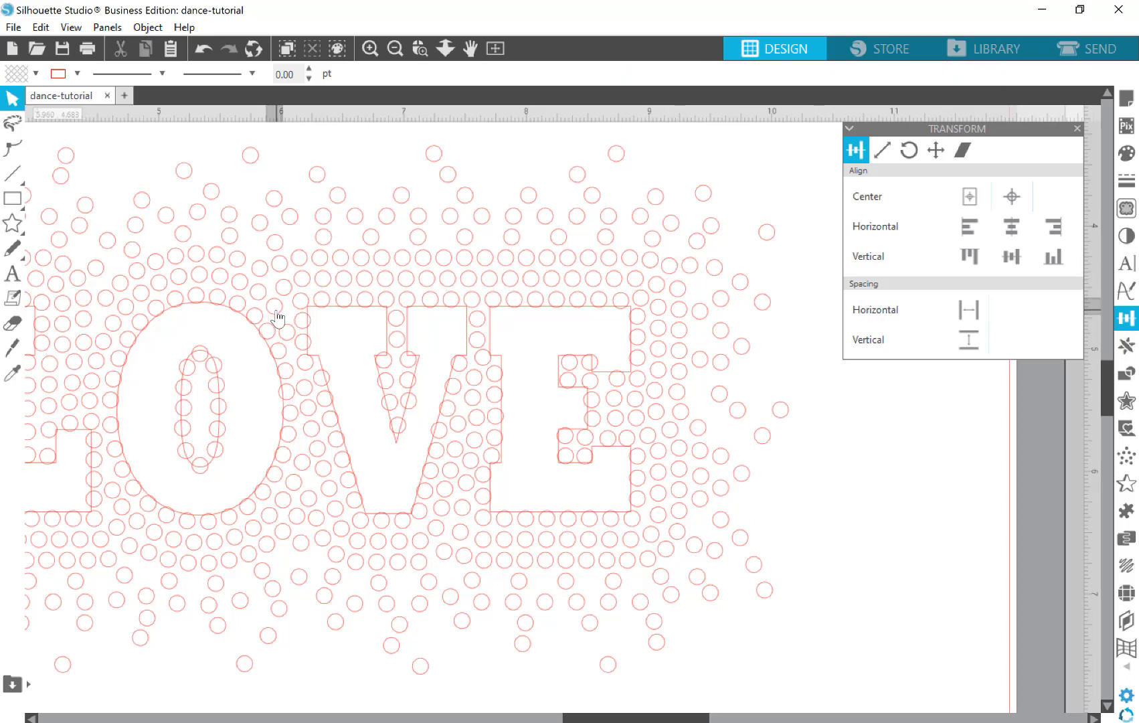
left_click_drag(278, 318, 331, 234)
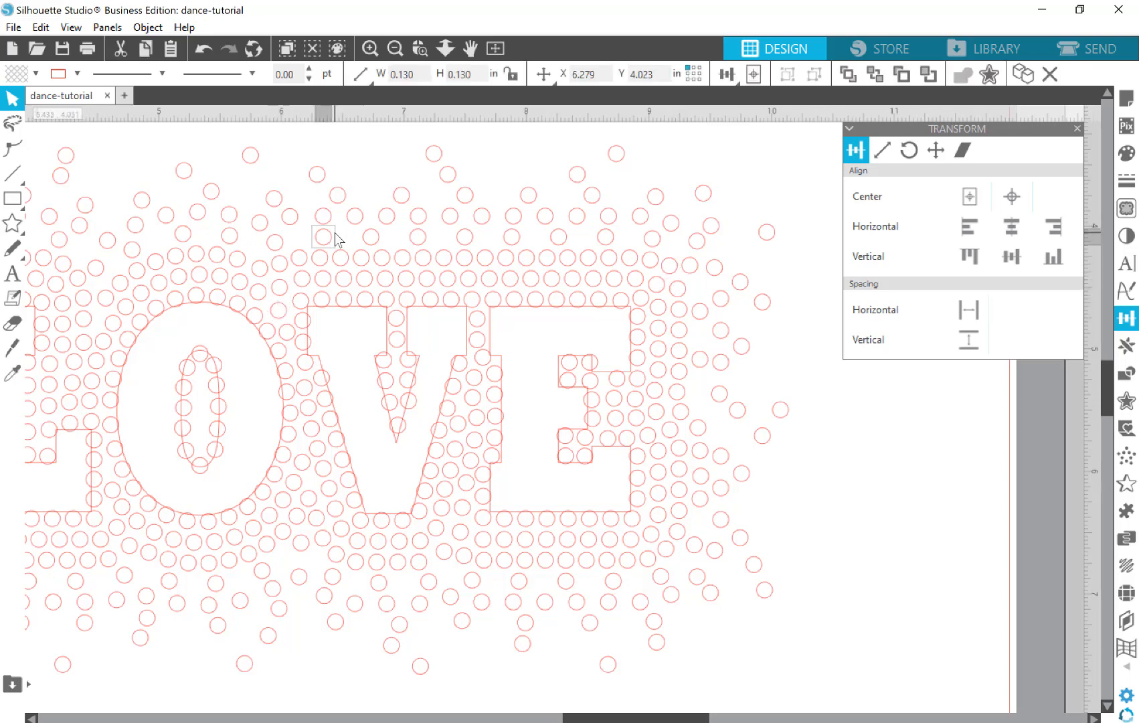
Shift the stones in the upper gap between the L and the O to even out their spacing
left_click(471, 48)
left_click_drag(332, 389, 585, 366)
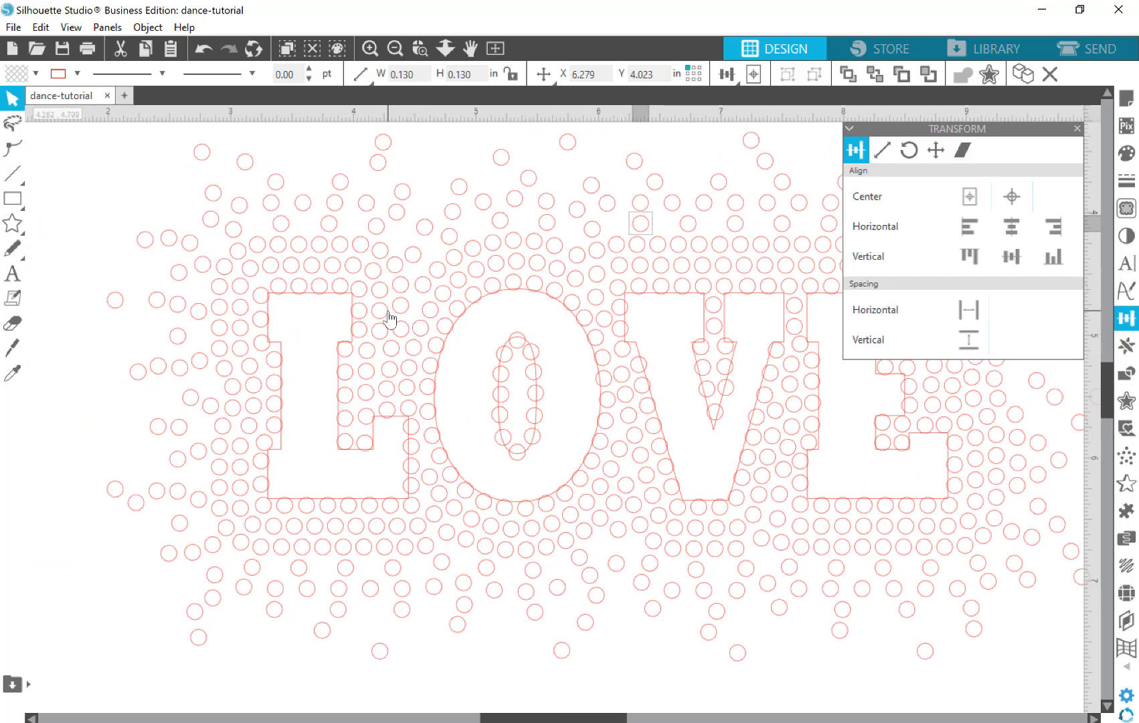
left_click(400, 317)
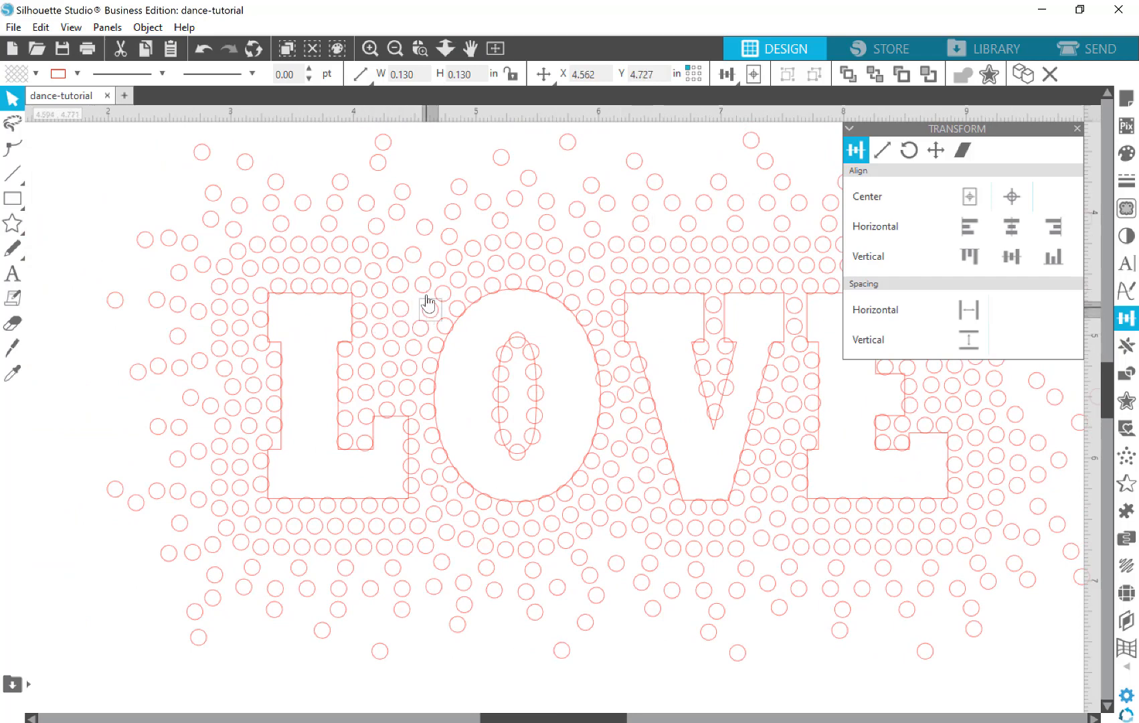
left_click(421, 275)
left_click(423, 295)
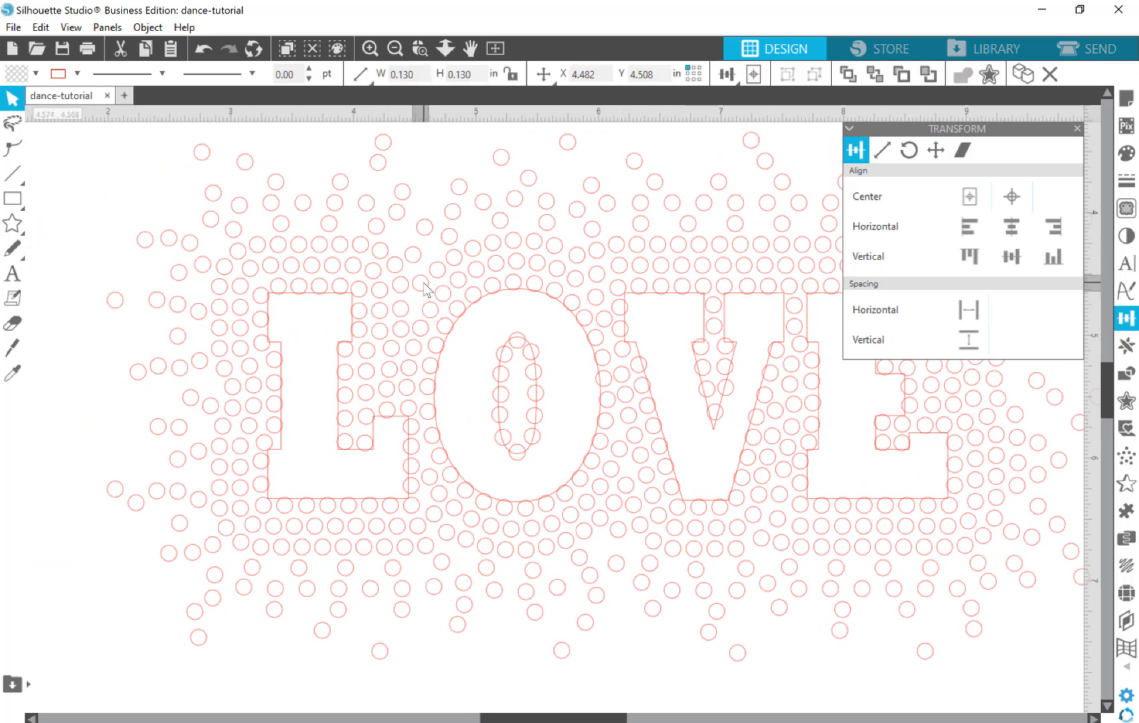
left_click(425, 275)
Evenly space the row of stones between the top of the L and the O horizontally
left_click(362, 315)
left_click(379, 316, "shift")
left_click(402, 312, "shift")
left_click(435, 326, "shift")
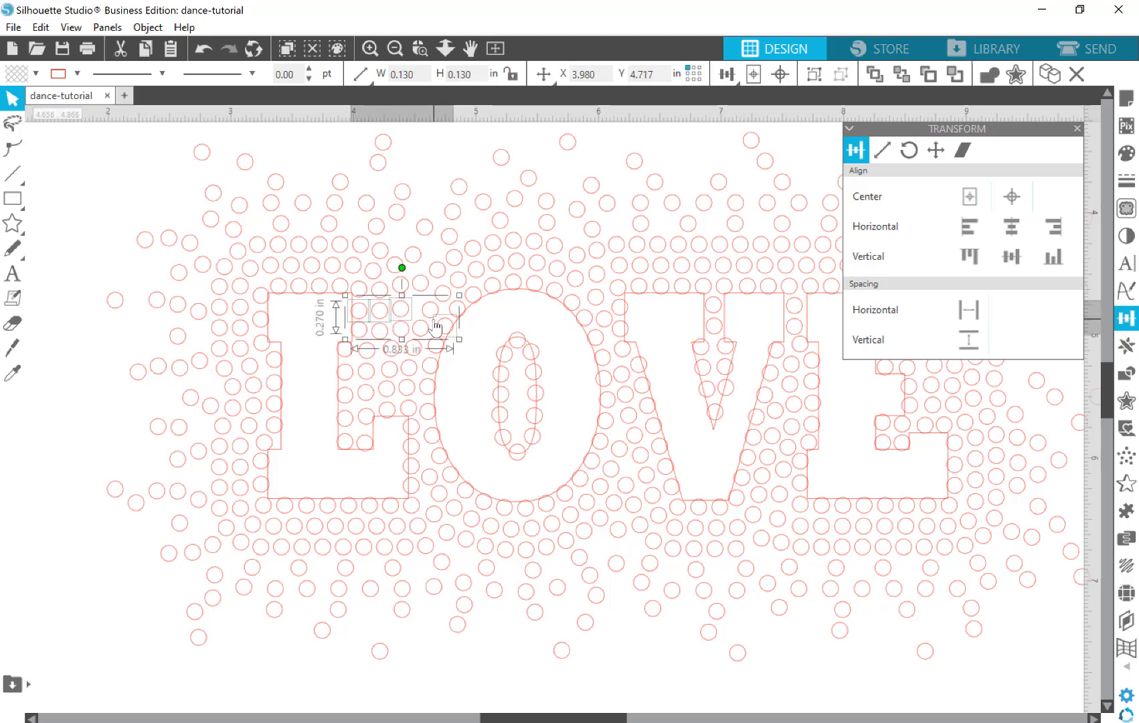
left_click(970, 320)
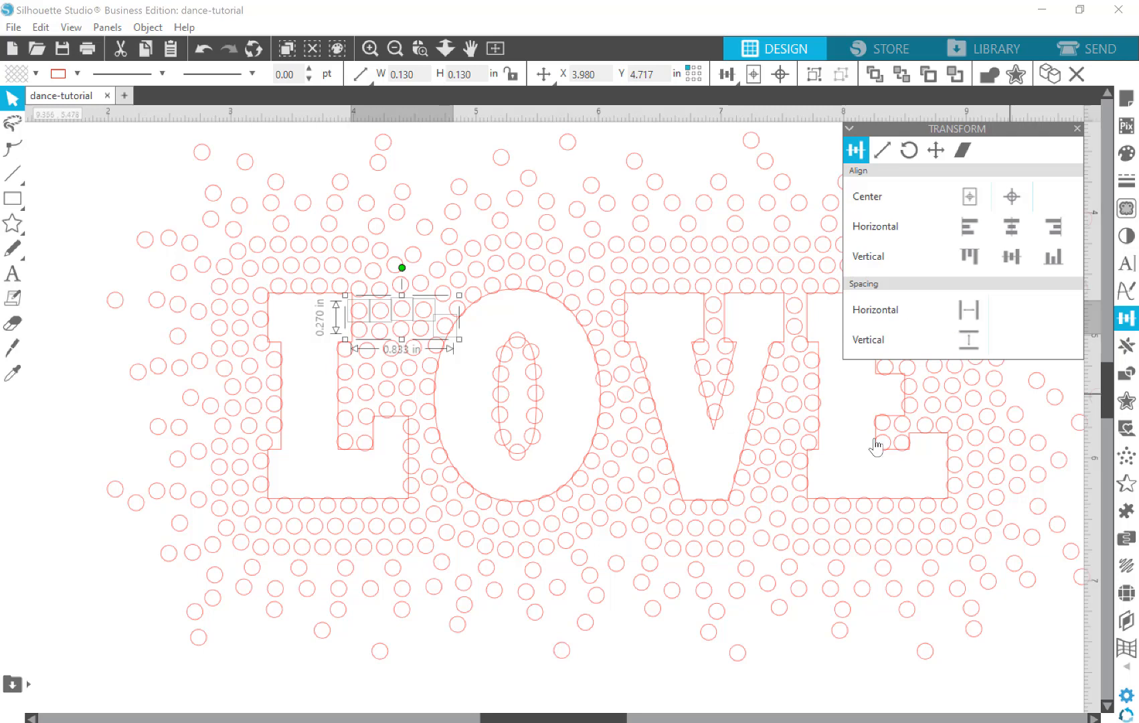
left_click(445, 357)
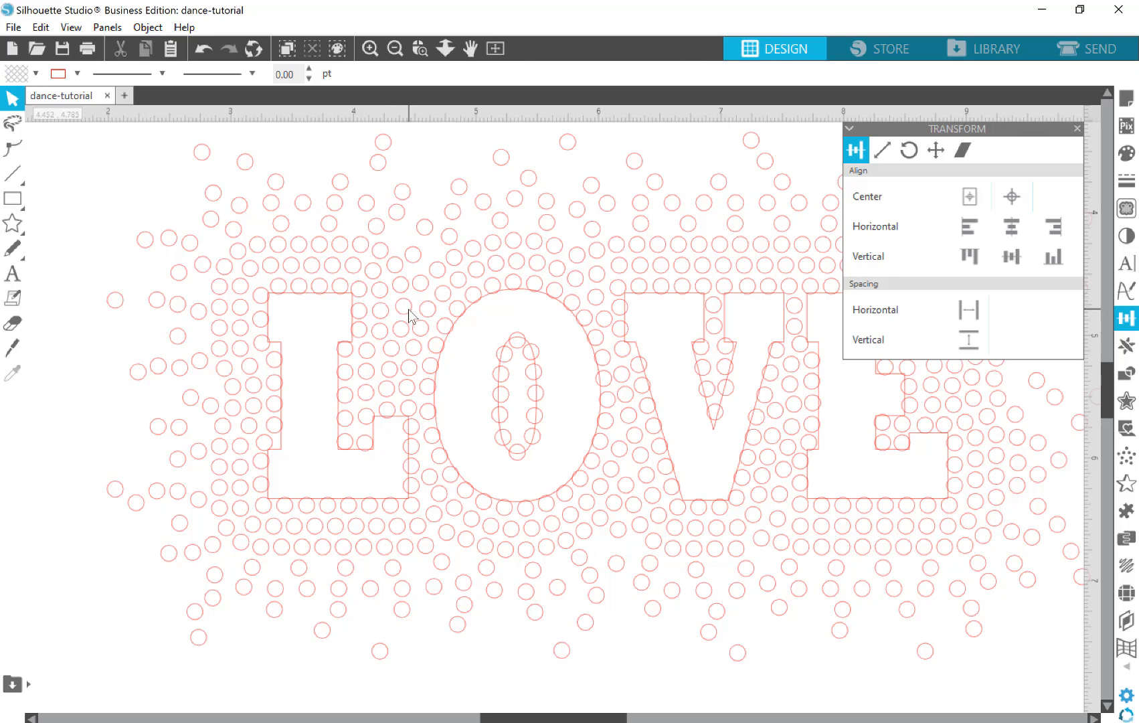
Move the LOVE text outline out of the rhinestone design and off the page, to its left
left_click(395, 48)
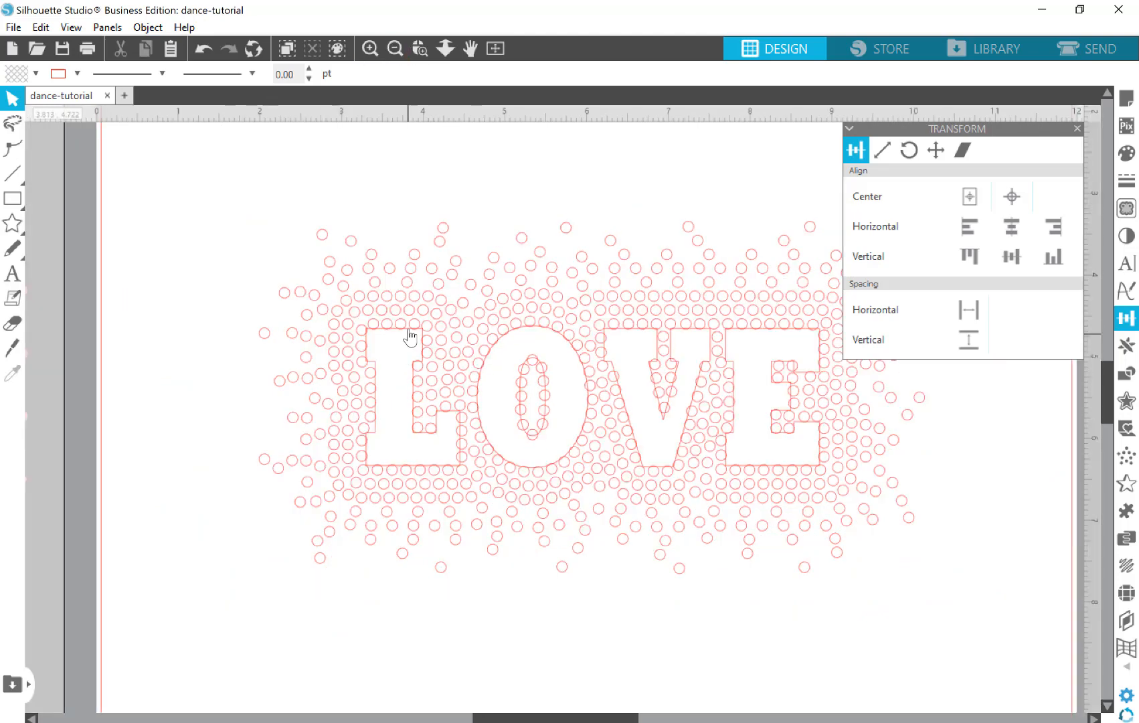
left_click(411, 338)
left_click_drag(410, 337, 418, 551)
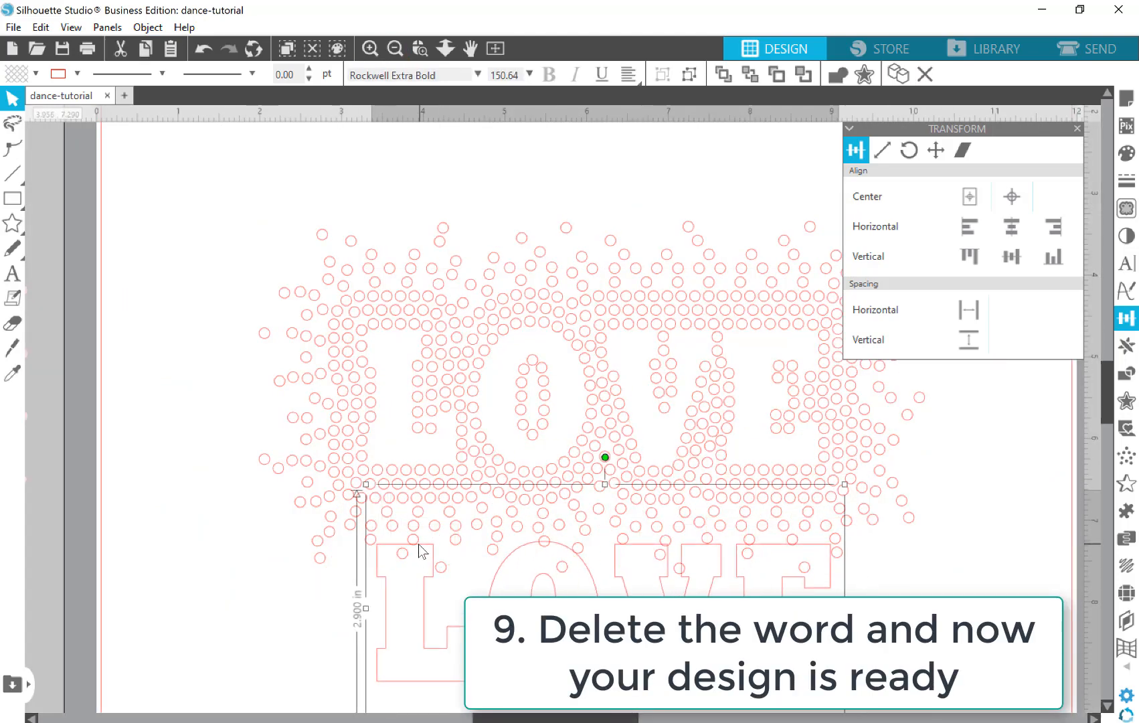
left_click(395, 48)
left_click_drag(689, 574, 220, 654)
left_click(397, 49)
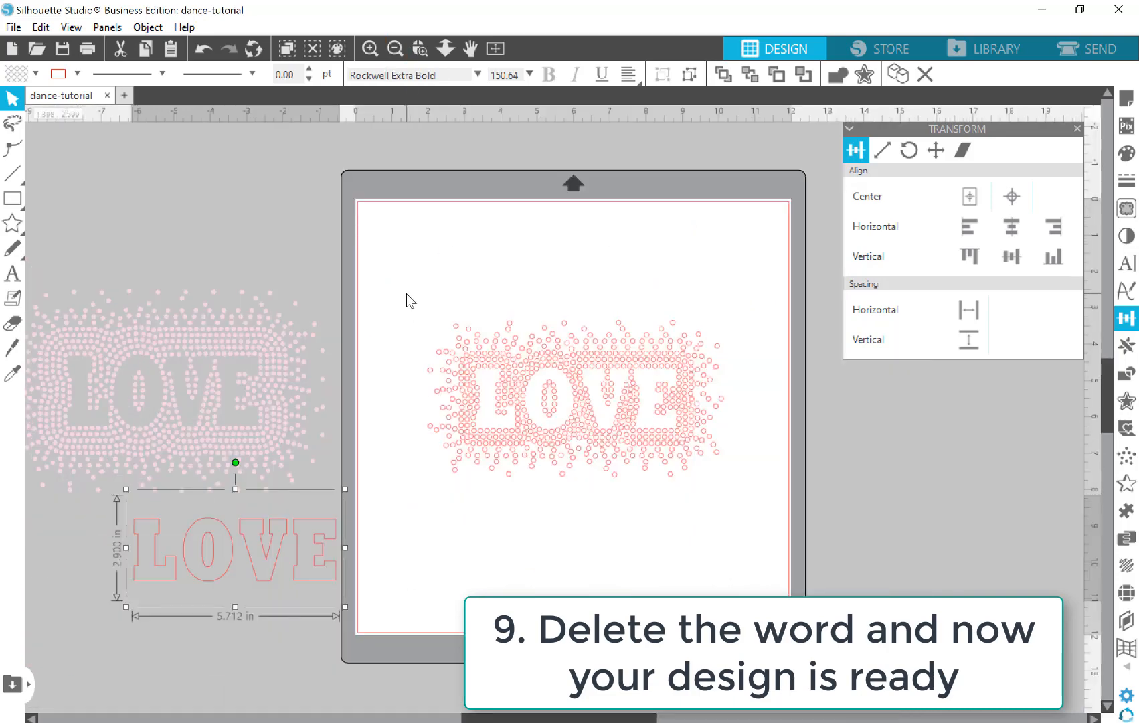
Group all the stones of the finished design on the page and fill them with light lavender
left_click_drag(406, 295, 776, 502)
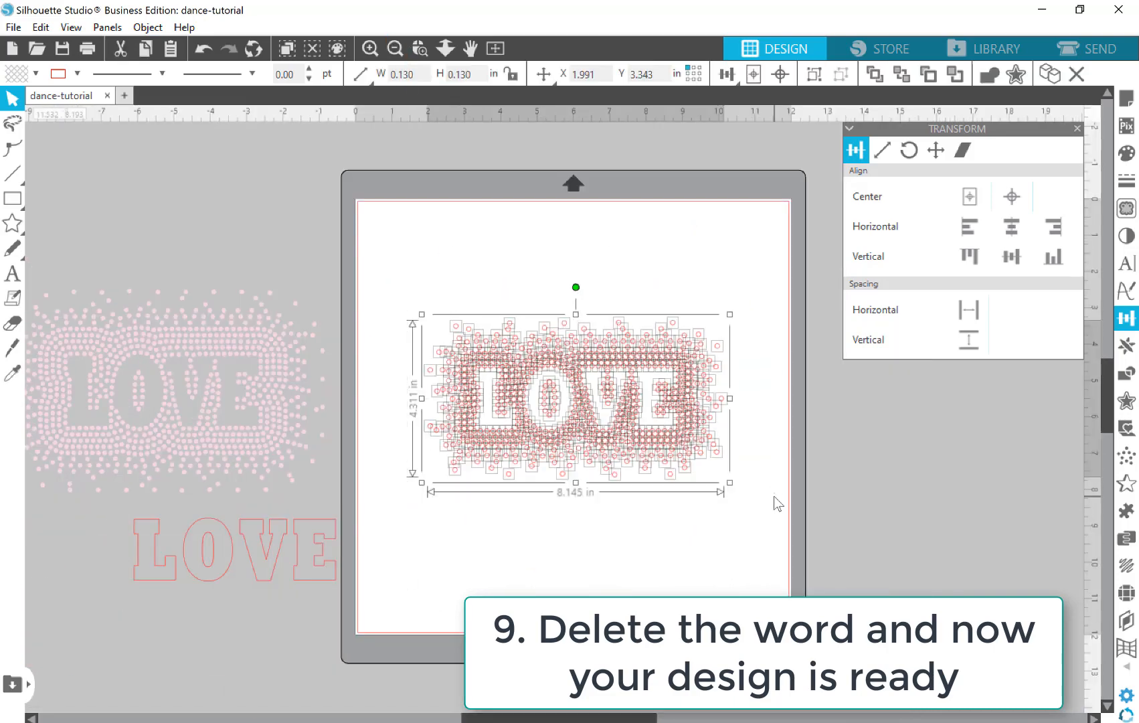
key("ctrl+g")
left_click(35, 74)
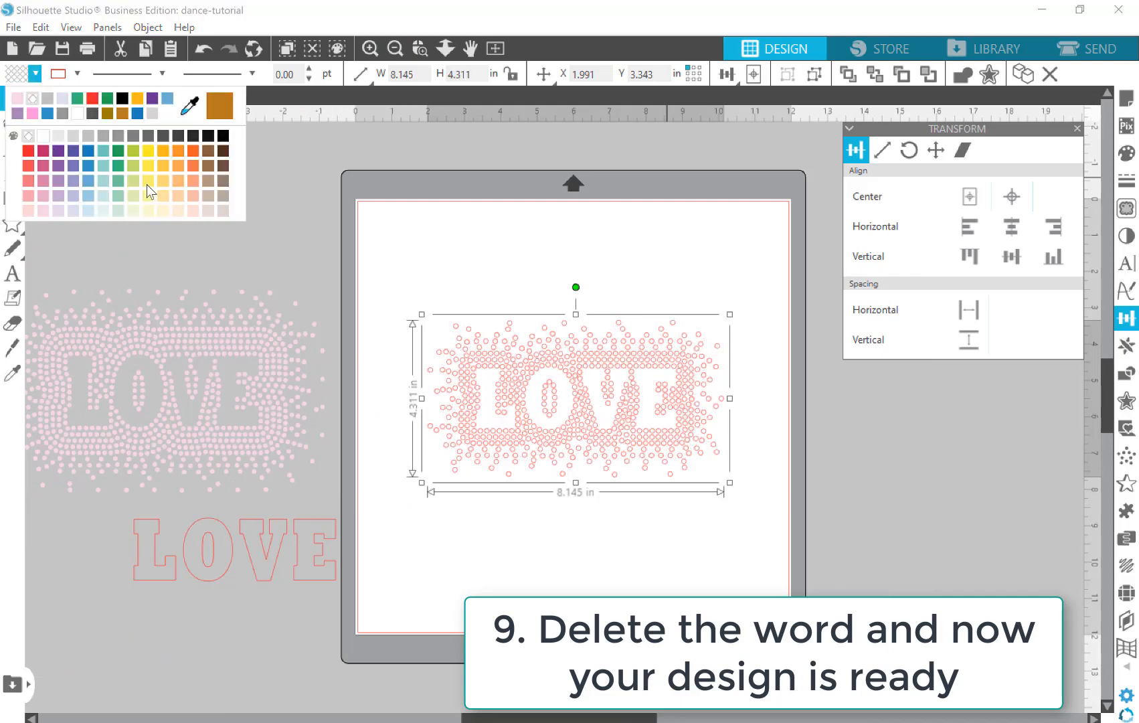
left_click(146, 184)
left_click(36, 74)
left_click(77, 100)
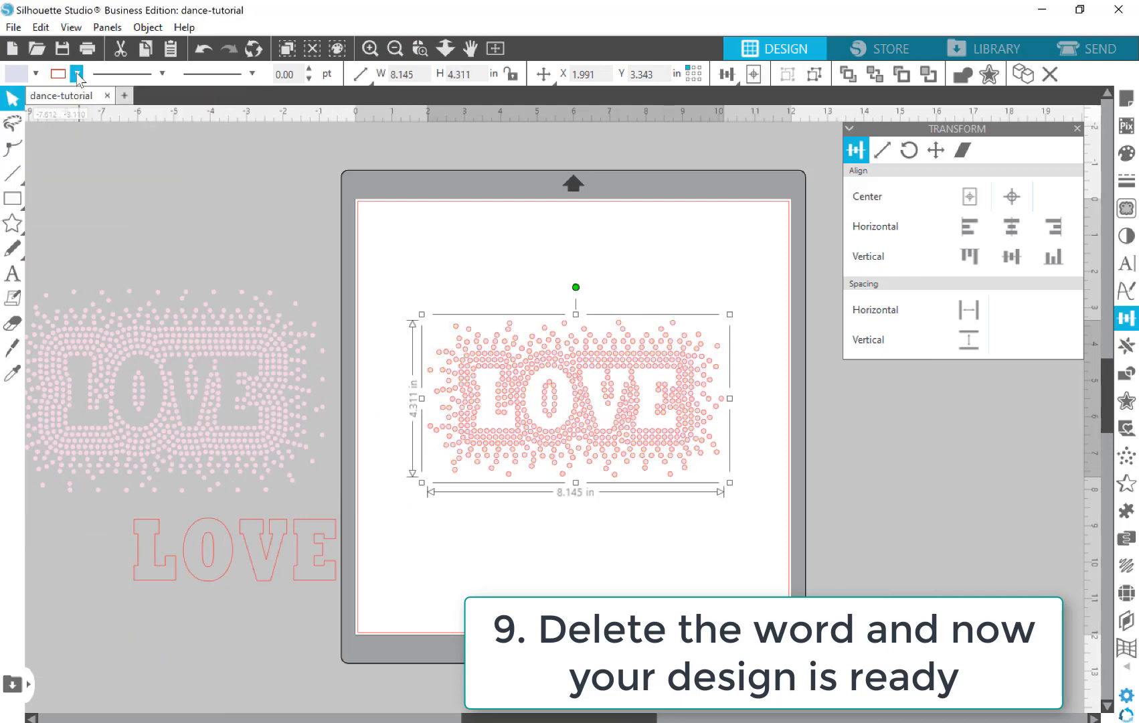
Remove the red outline from the grouped stones and move the design slightly up and left on the page
left_click(77, 74)
left_click(71, 136)
left_click(507, 265)
left_click(636, 424)
left_click_drag(635, 424, 622, 383)
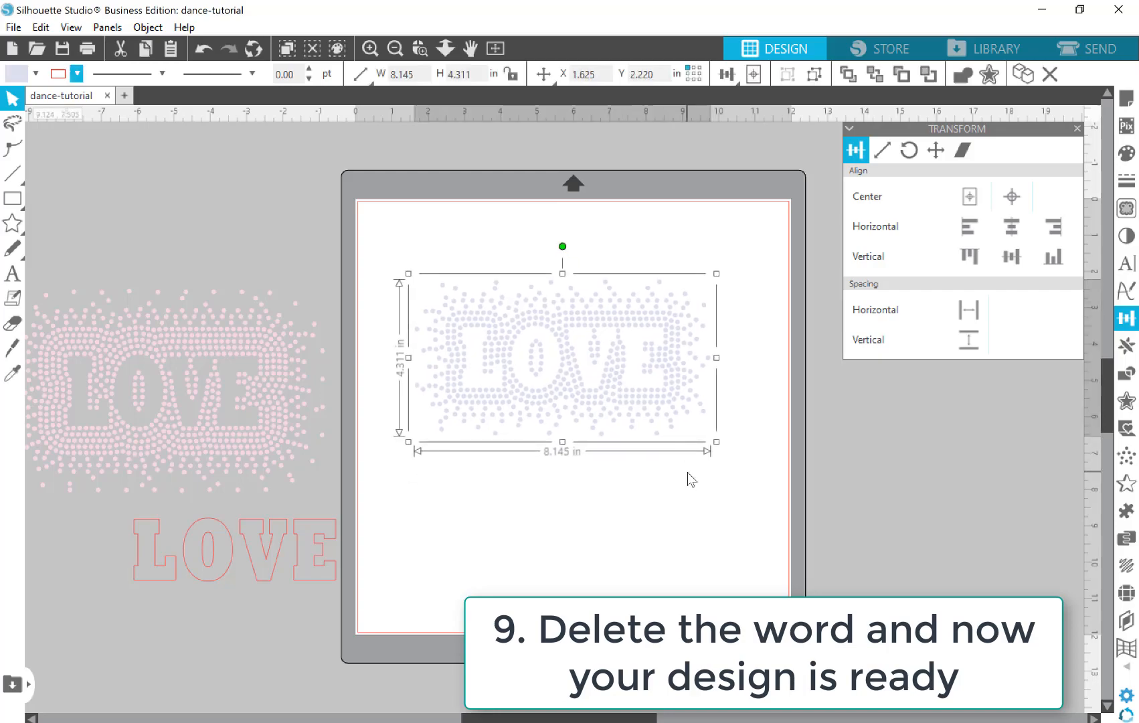